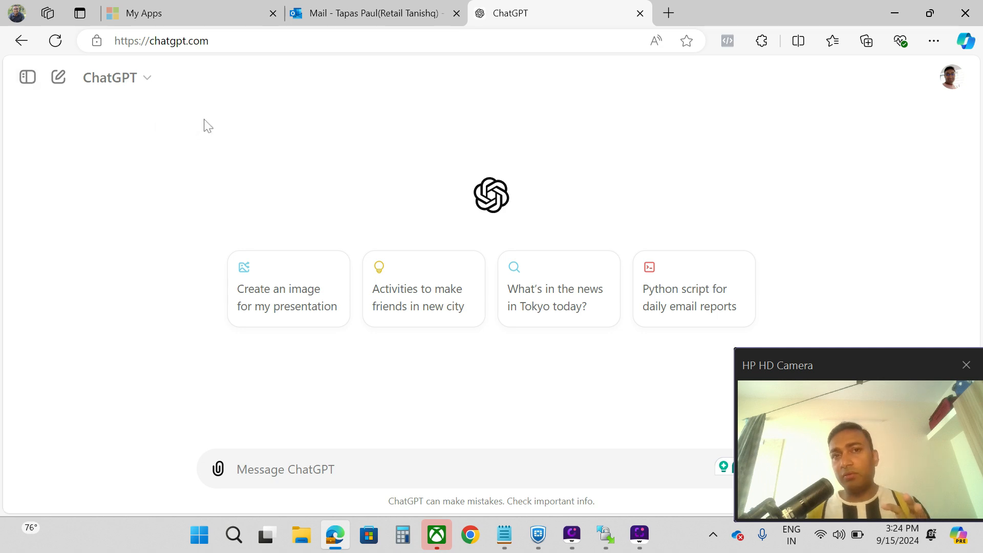
{"action": "left_click", "coordinate": [275, 469]}
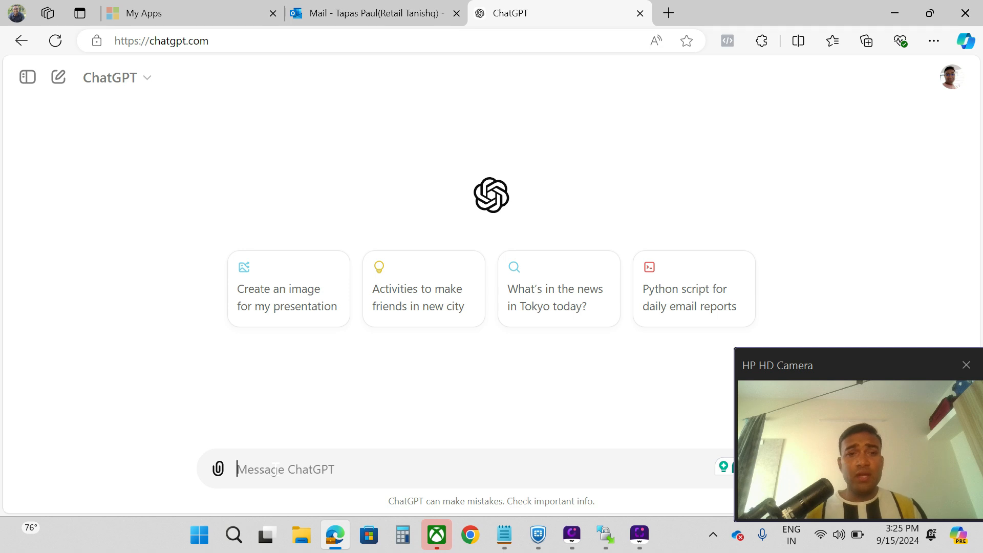
{"action": "type", "text": "SDFGHJKL"}
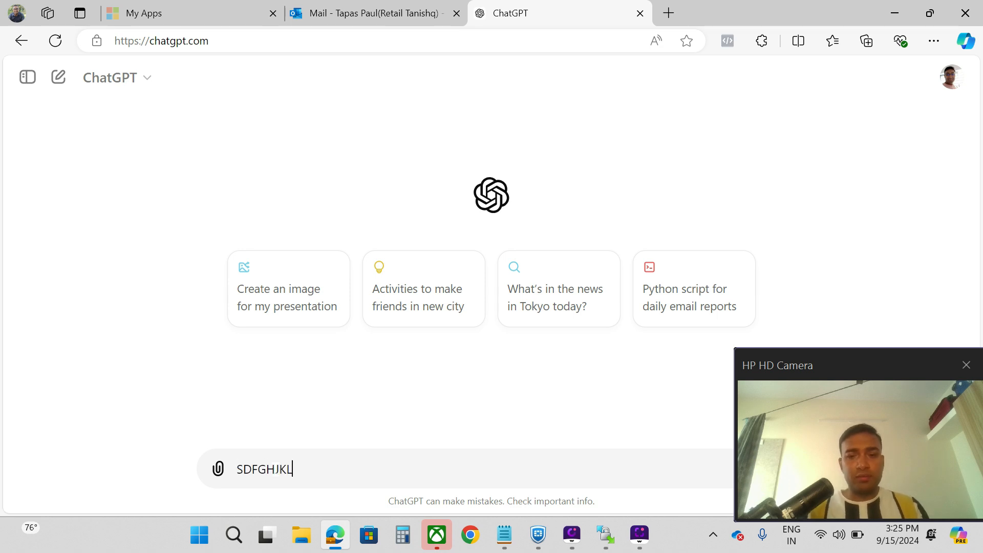
{"action": "key", "text": "BackSpace"}
{"action": "key", "text": "BackSpace"}
{"action": "key", "text": "BackSpace"}
{"action": "key", "text": "BackSpace"}
{"action": "key", "text": "BackSpace"}
{"action": "key", "text": "BackSpace"}
{"action": "key", "text": "BackSpace"}
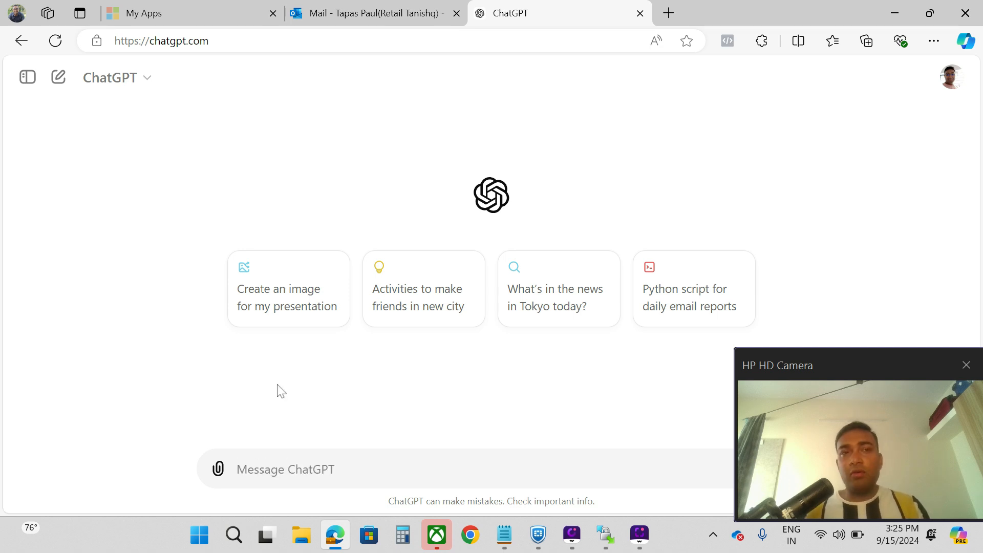
Show the chat history, open today's "New chat" conversation and go back to its first prompt about educating kids with ChatGPT.
{"action": "left_click", "coordinate": [27, 78]}
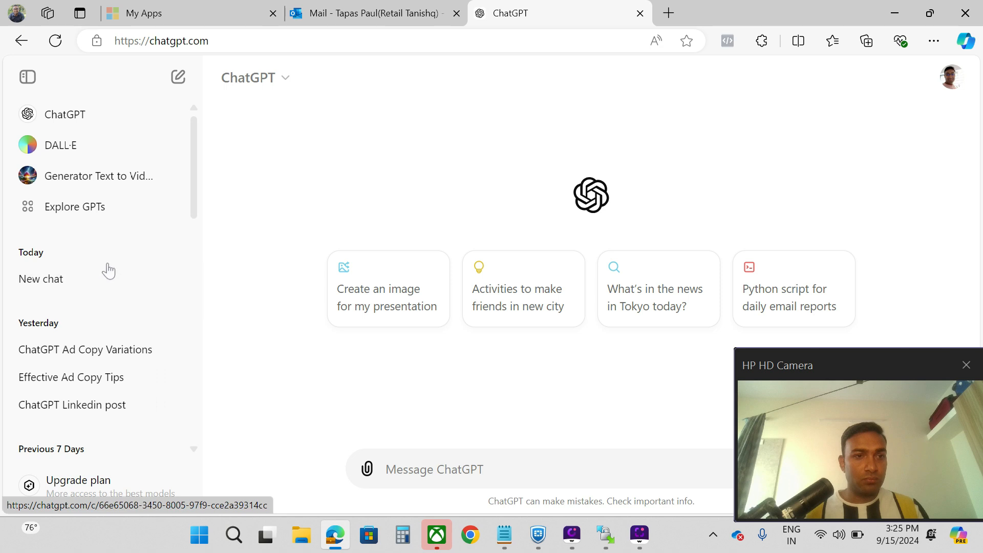
{"action": "left_click", "coordinate": [46, 285]}
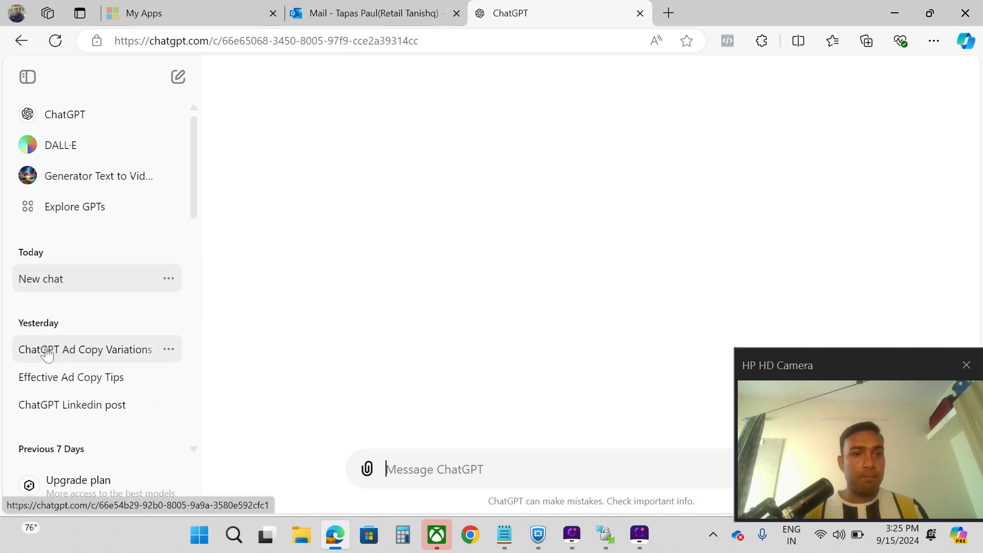
{"action": "scroll", "coordinate": [487, 269], "scroll_direction": "up", "scroll_amount": 20}
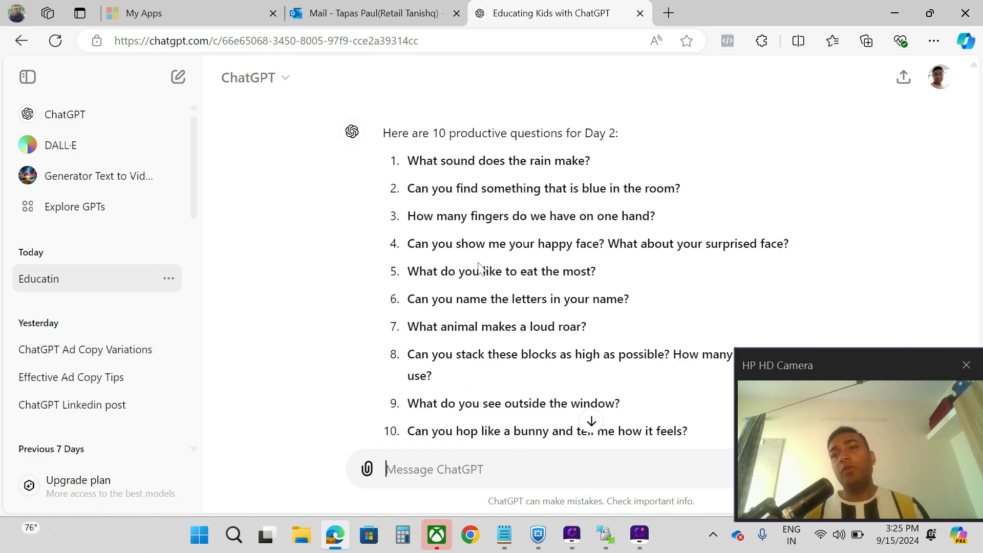
{"action": "scroll", "coordinate": [436, 269], "scroll_direction": "up", "scroll_amount": 20}
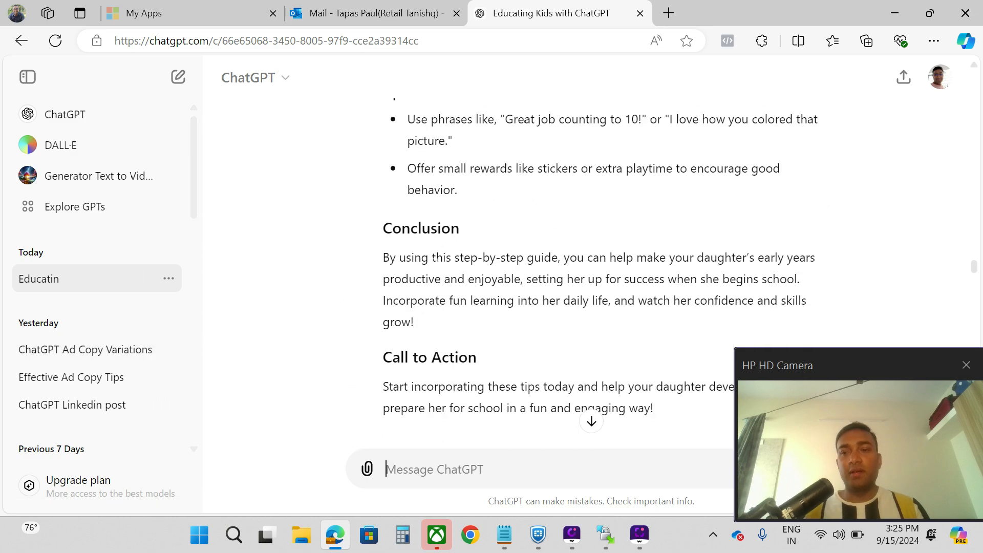
{"action": "scroll", "coordinate": [435, 269], "scroll_direction": "up", "scroll_amount": 20}
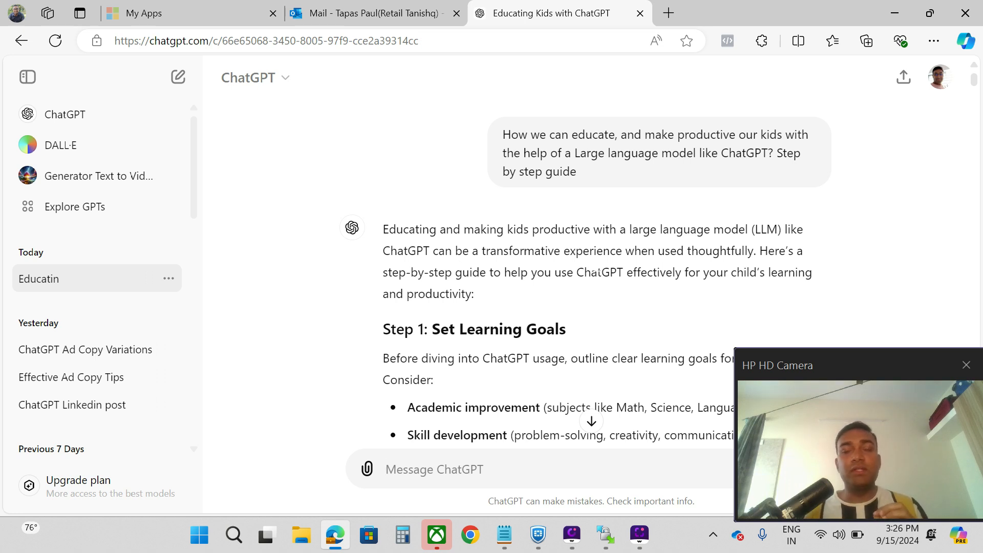
Read the guide's introduction, Step 1 on setting learning goals and Step 2 on age-appropriate usage.
{"action": "scroll", "coordinate": [589, 276], "scroll_direction": "down", "scroll_amount": 2}
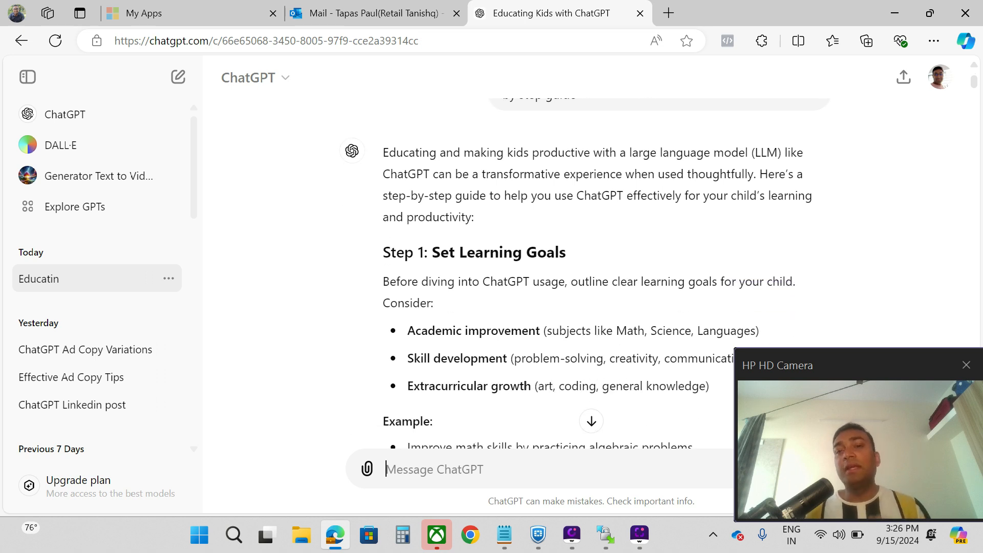
{"action": "scroll", "coordinate": [603, 253], "scroll_direction": "down", "scroll_amount": 2}
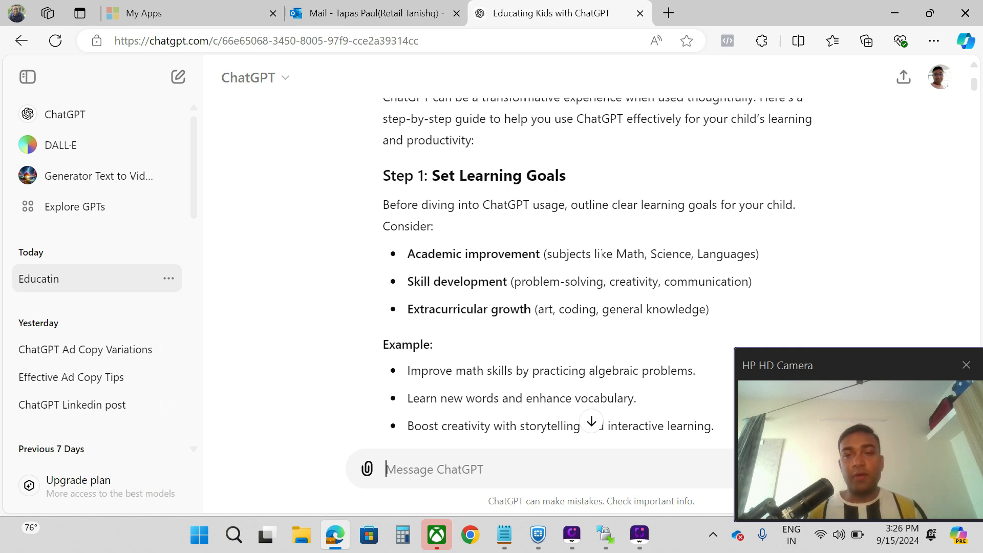
{"action": "scroll", "coordinate": [603, 254], "scroll_direction": "up", "scroll_amount": 4}
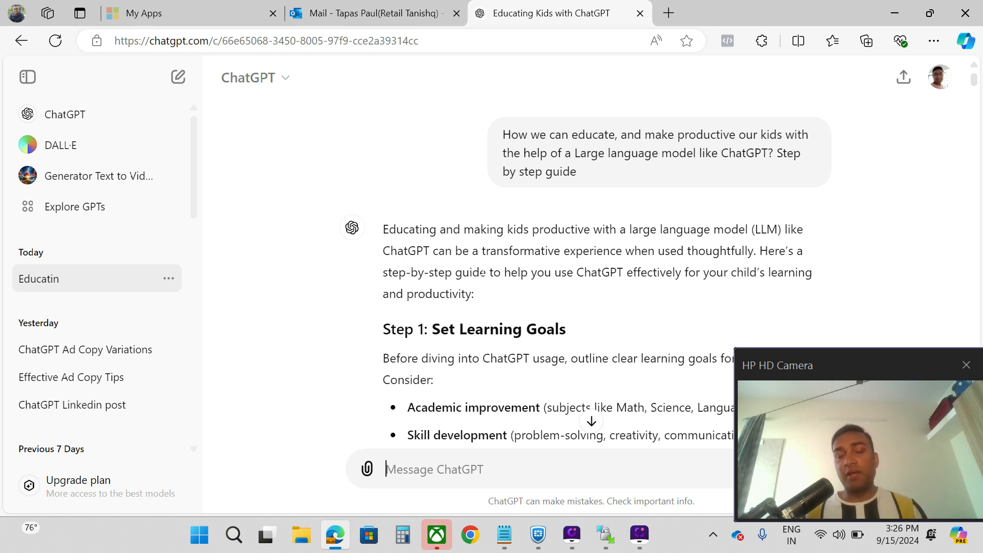
{"action": "scroll", "coordinate": [483, 272], "scroll_direction": "down", "scroll_amount": 1}
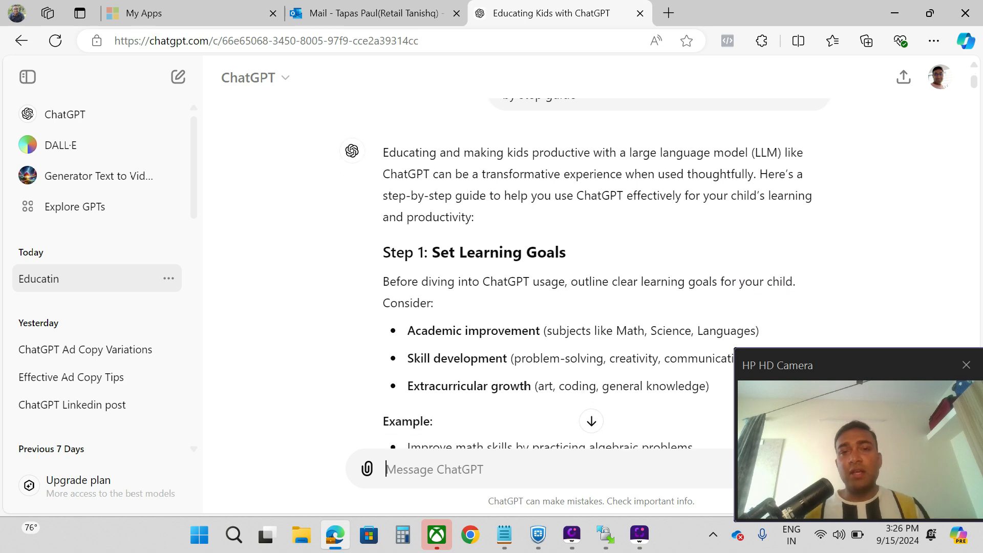
{"action": "scroll", "coordinate": [484, 272], "scroll_direction": "down", "scroll_amount": 1}
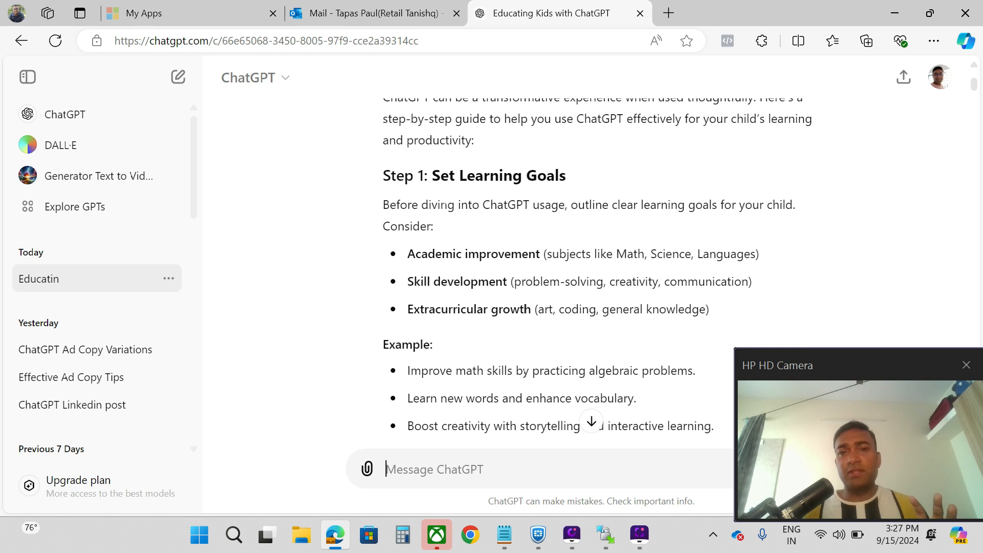
{"action": "scroll", "coordinate": [557, 207], "scroll_direction": "down", "scroll_amount": 3}
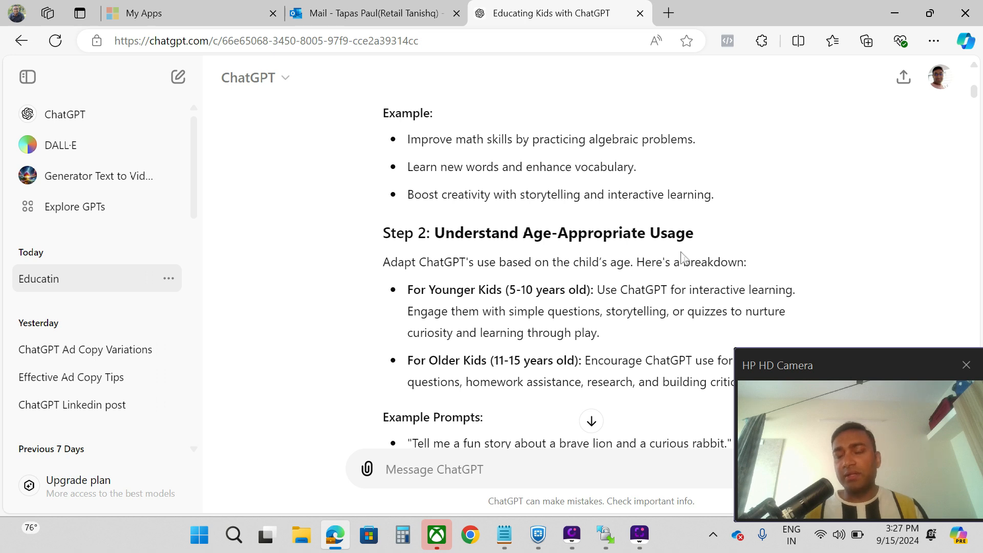
{"action": "scroll", "coordinate": [686, 258], "scroll_direction": "down", "scroll_amount": 1}
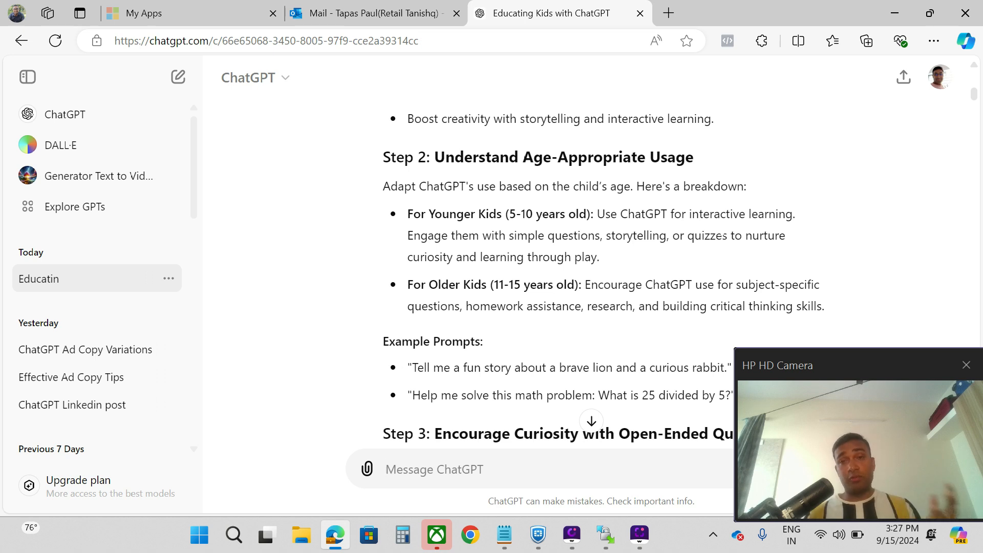
{"action": "scroll", "coordinate": [604, 278], "scroll_direction": "down", "scroll_amount": 2}
{"action": "scroll", "coordinate": [604, 278], "scroll_direction": "up", "scroll_amount": 2}
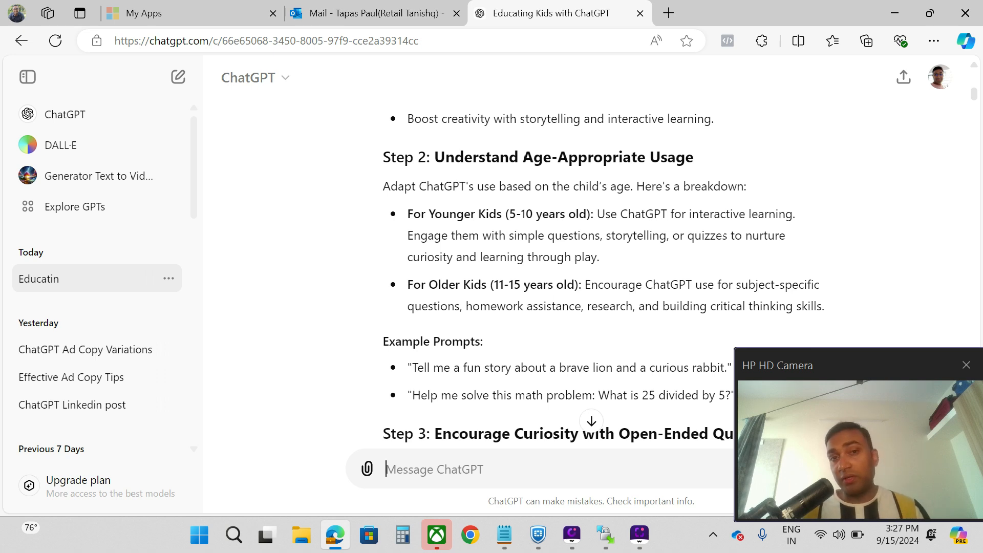
Read Steps 3 to 12 of the guide, from open-ended questions through ethical AI use, down to the next prompt.
{"action": "scroll", "coordinate": [603, 278], "scroll_direction": "down", "scroll_amount": 6}
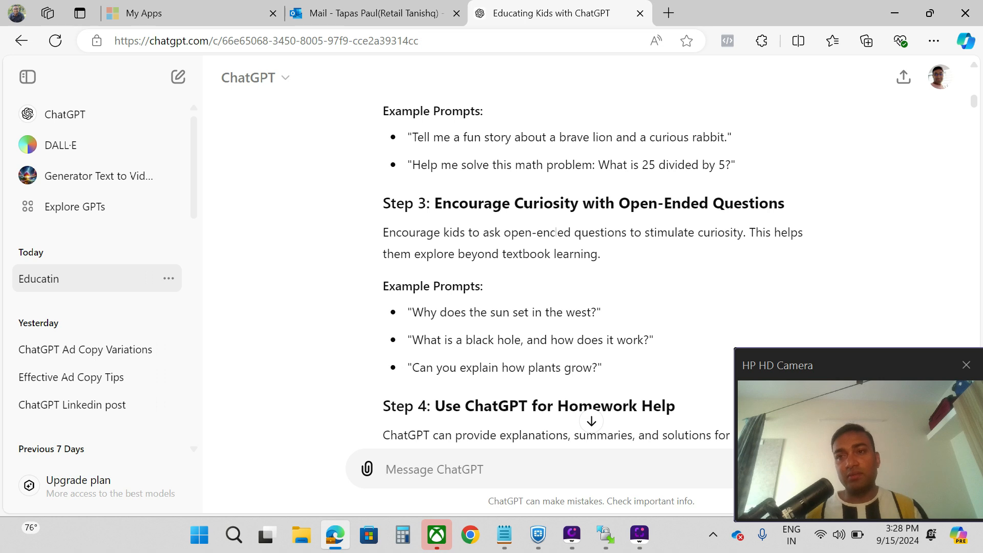
{"action": "scroll", "coordinate": [556, 232], "scroll_direction": "down", "scroll_amount": 5}
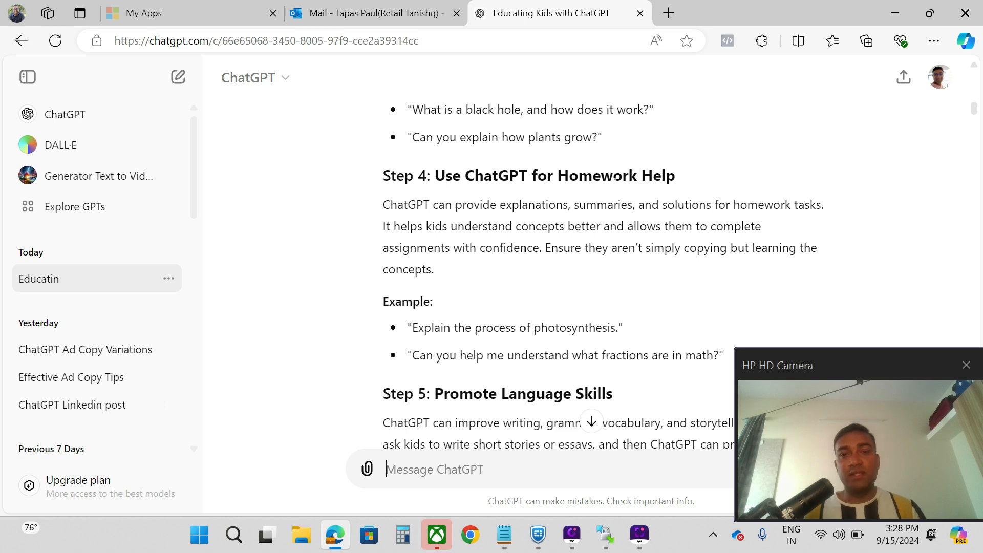
{"action": "scroll", "coordinate": [617, 177], "scroll_direction": "down", "scroll_amount": 5}
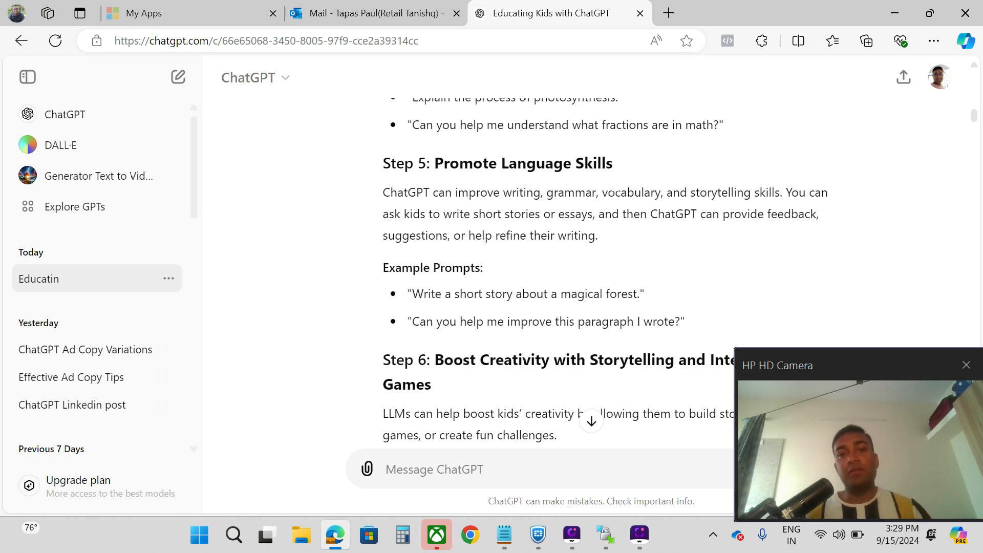
{"action": "scroll", "coordinate": [543, 256], "scroll_direction": "down", "scroll_amount": 3}
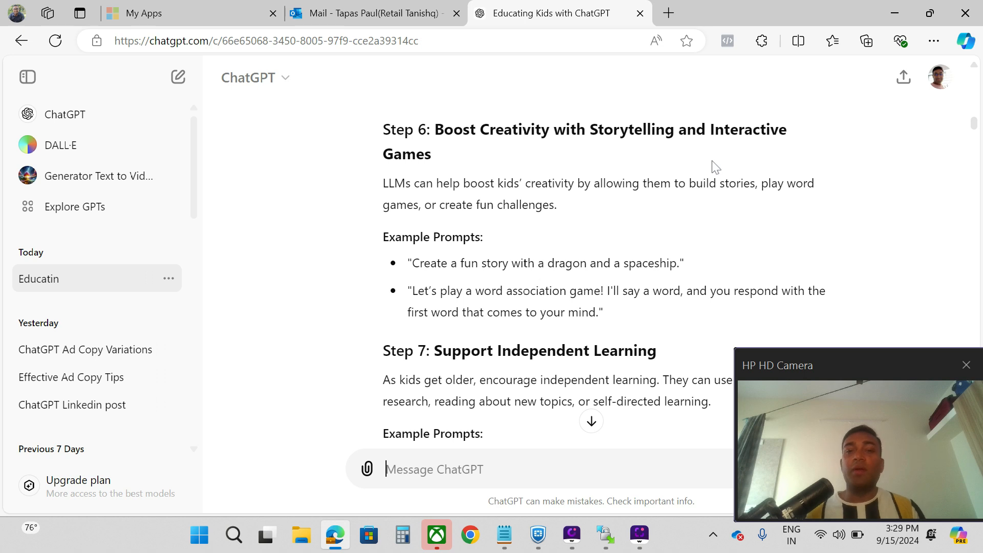
{"action": "scroll", "coordinate": [715, 167], "scroll_direction": "down", "scroll_amount": 3}
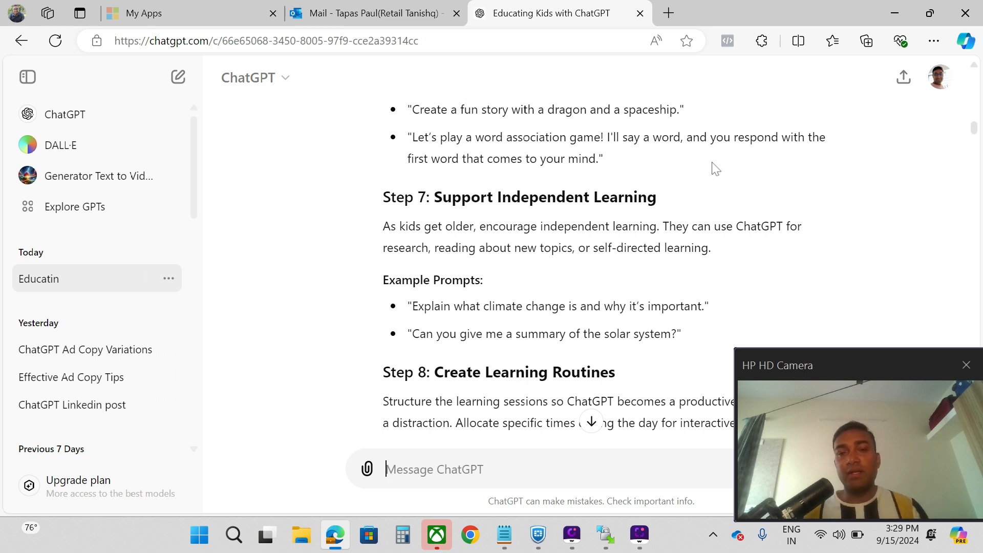
{"action": "scroll", "coordinate": [715, 168], "scroll_direction": "down", "scroll_amount": 4}
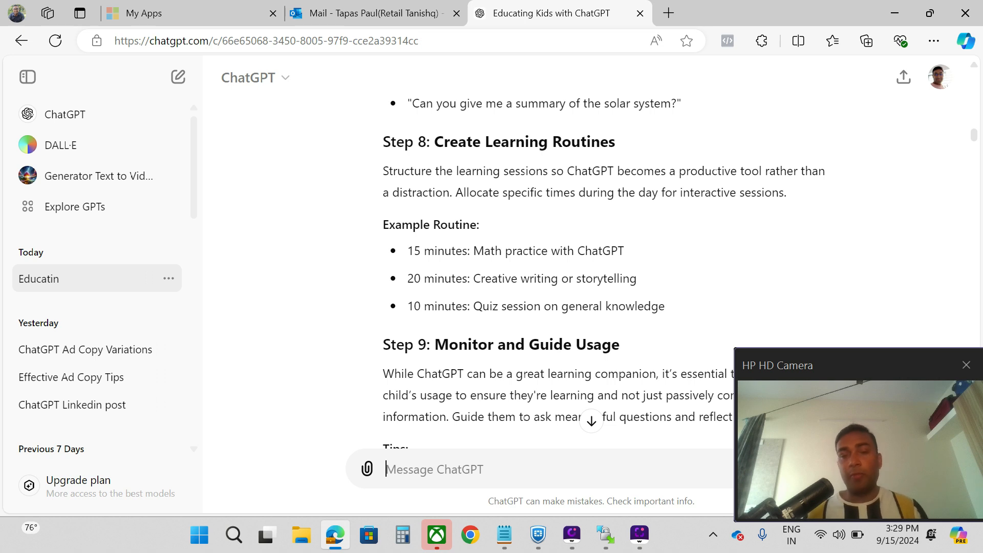
{"action": "scroll", "coordinate": [716, 169], "scroll_direction": "down", "scroll_amount": 3}
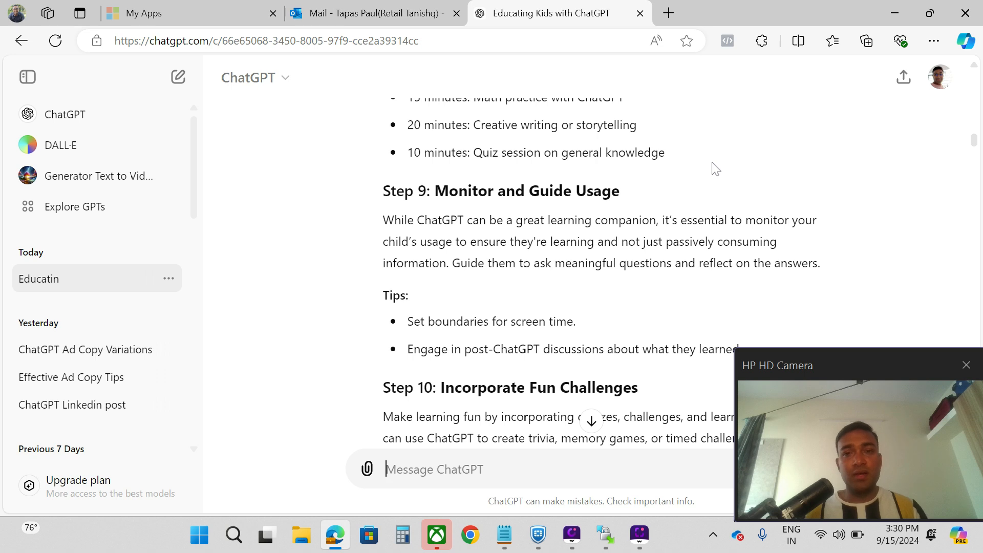
{"action": "scroll", "coordinate": [715, 169], "scroll_direction": "down", "scroll_amount": 2}
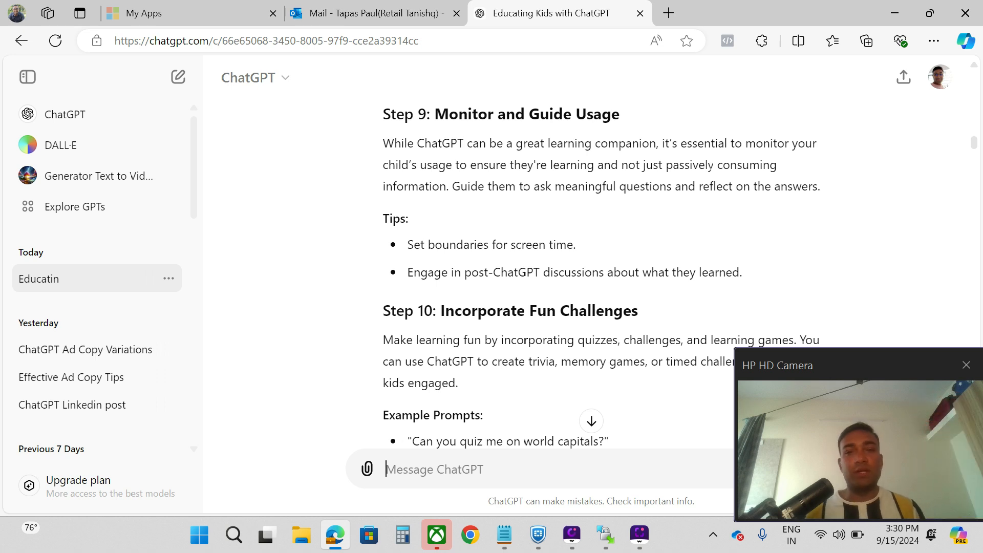
{"action": "scroll", "coordinate": [588, 414], "scroll_direction": "down", "scroll_amount": 3}
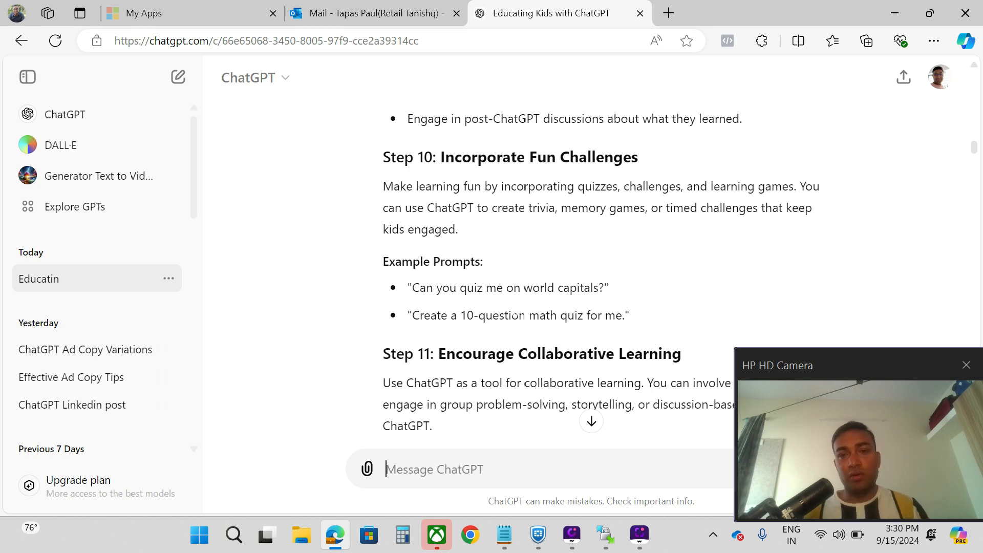
{"action": "scroll", "coordinate": [630, 276], "scroll_direction": "down", "scroll_amount": 2}
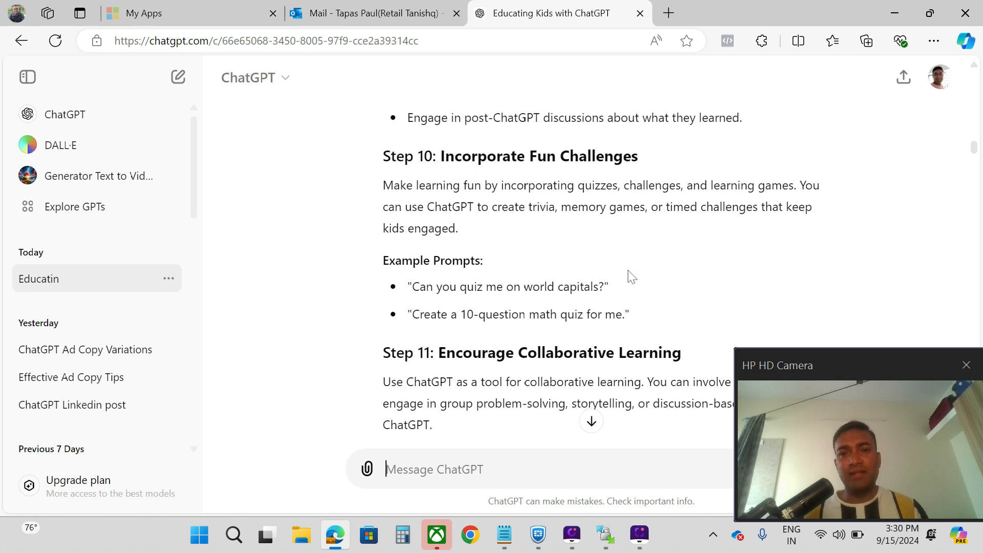
{"action": "scroll", "coordinate": [631, 276], "scroll_direction": "down", "scroll_amount": 2}
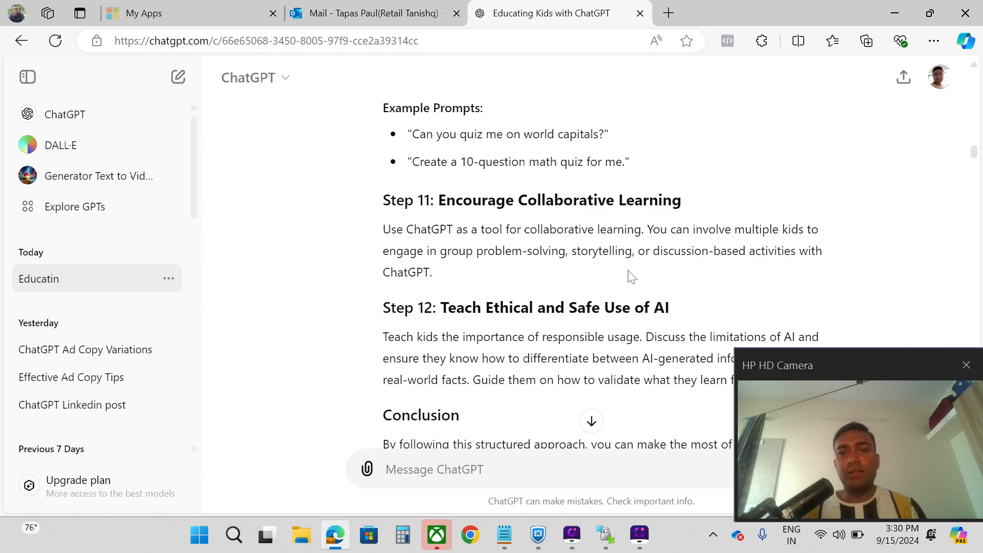
{"action": "scroll", "coordinate": [630, 276], "scroll_direction": "down", "scroll_amount": 8}
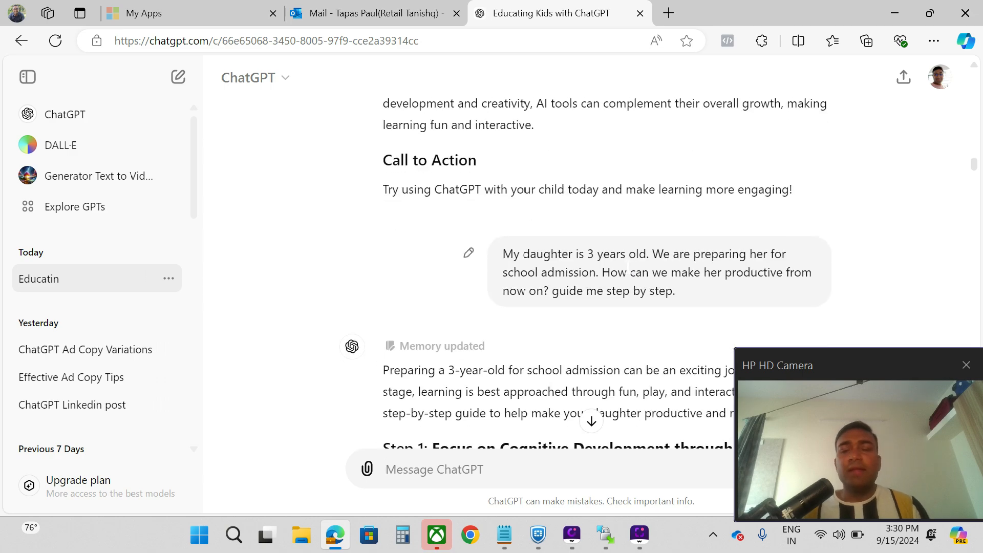
Skim the guide again from Step 3 down to the follow-up prompt about preparing a 3-year-old daughter for school admission.
{"action": "scroll", "coordinate": [628, 266], "scroll_direction": "up", "scroll_amount": 20}
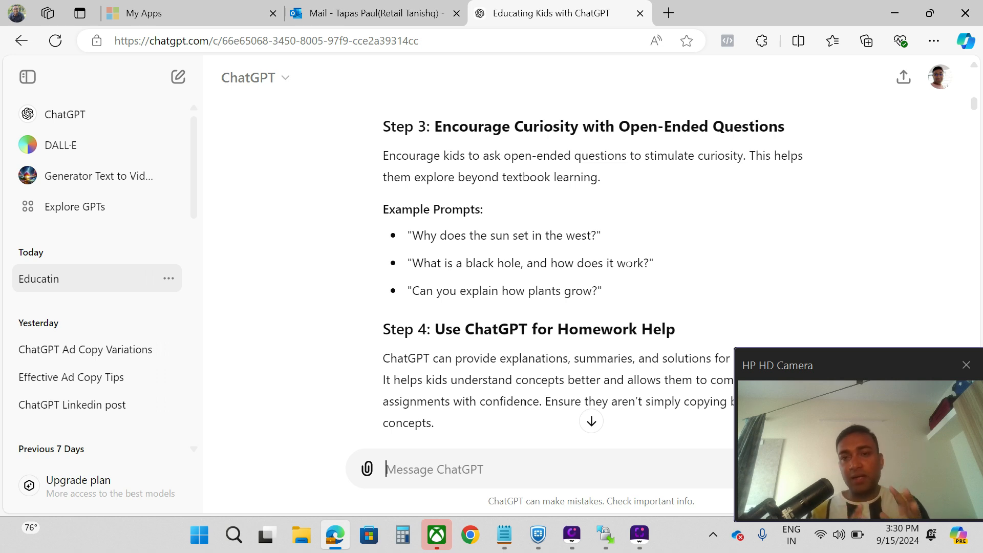
{"action": "scroll", "coordinate": [601, 277], "scroll_direction": "down", "scroll_amount": 3}
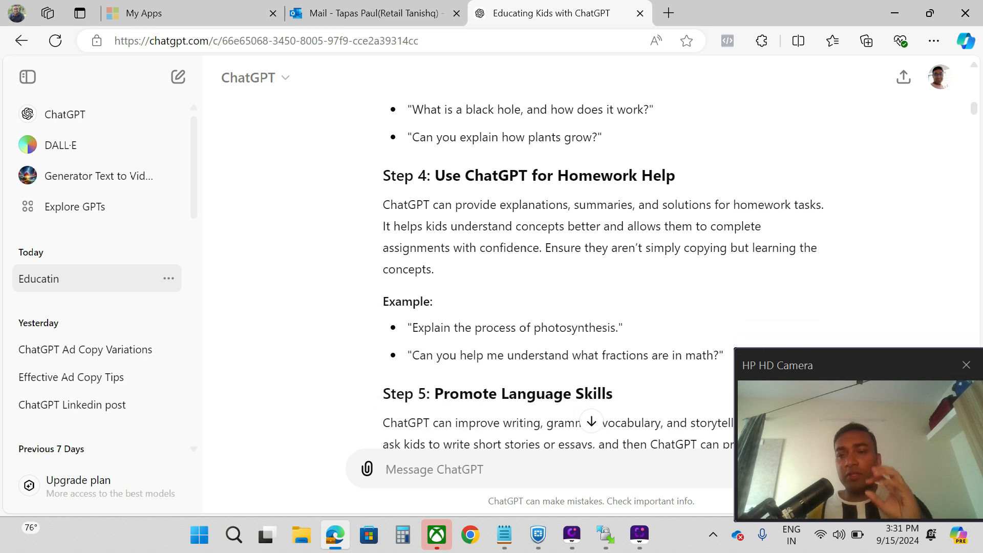
{"action": "scroll", "coordinate": [629, 271], "scroll_direction": "down", "scroll_amount": 10}
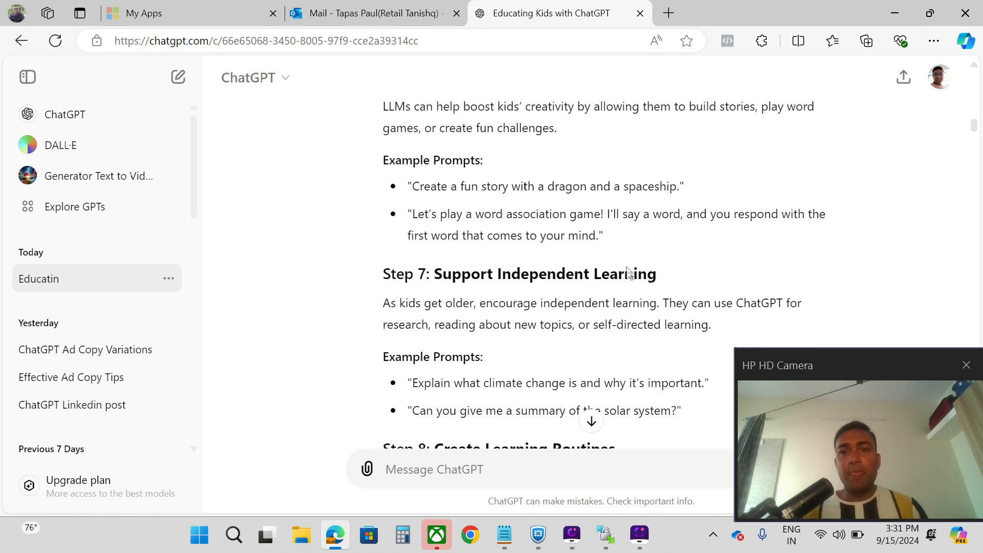
{"action": "scroll", "coordinate": [629, 271], "scroll_direction": "down", "scroll_amount": 9}
{"action": "scroll", "coordinate": [634, 332], "scroll_direction": "down", "scroll_amount": 5}
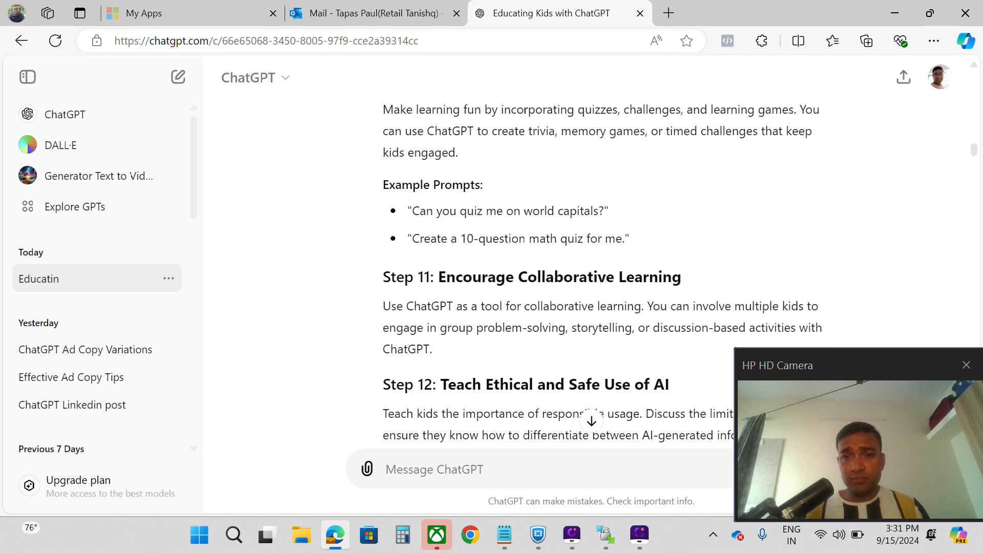
{"action": "scroll", "coordinate": [628, 268], "scroll_direction": "down", "scroll_amount": 9}
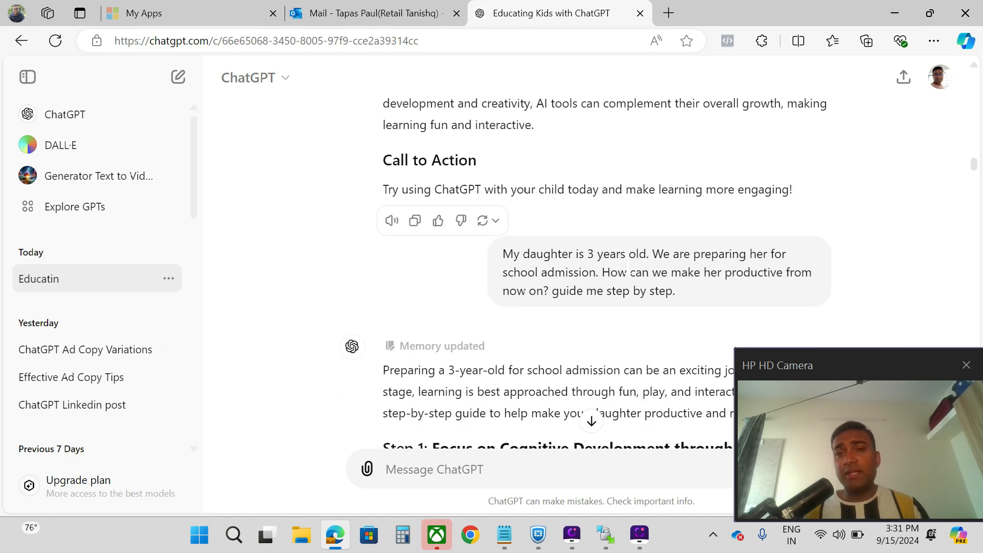
Read the introduction of the school-preparation guide and Step 1 on cognitive development through play, including its activities.
{"action": "scroll", "coordinate": [627, 266], "scroll_direction": "down", "scroll_amount": 2}
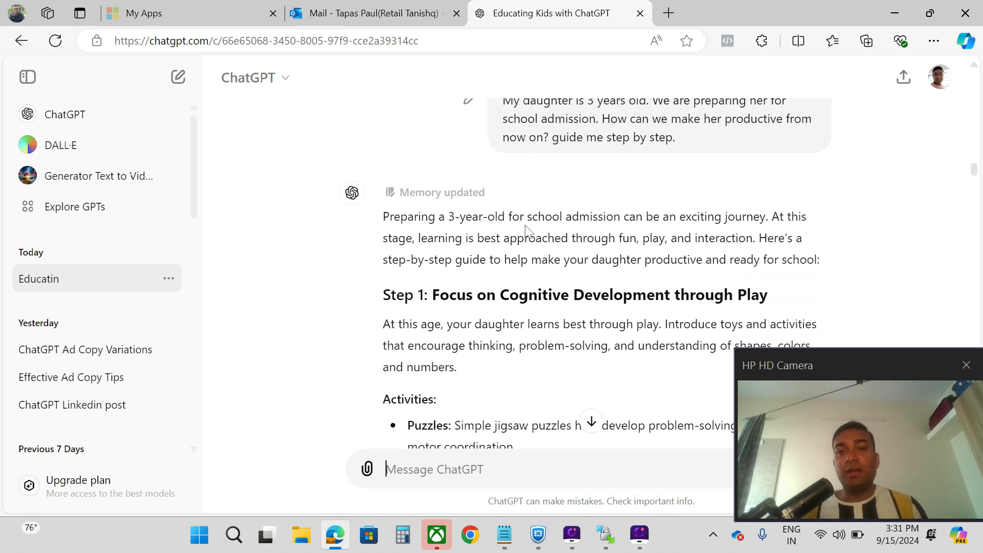
{"action": "scroll", "coordinate": [528, 231], "scroll_direction": "down", "scroll_amount": 1}
{"action": "scroll", "coordinate": [528, 230], "scroll_direction": "down", "scroll_amount": 1}
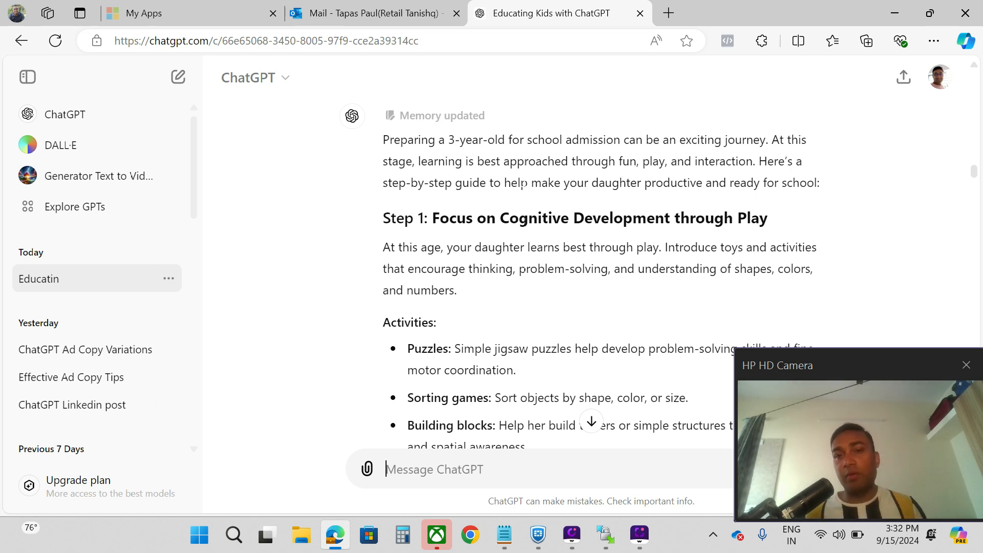
{"action": "scroll", "coordinate": [524, 184], "scroll_direction": "down", "scroll_amount": 1}
{"action": "scroll", "coordinate": [524, 185], "scroll_direction": "up", "scroll_amount": 1}
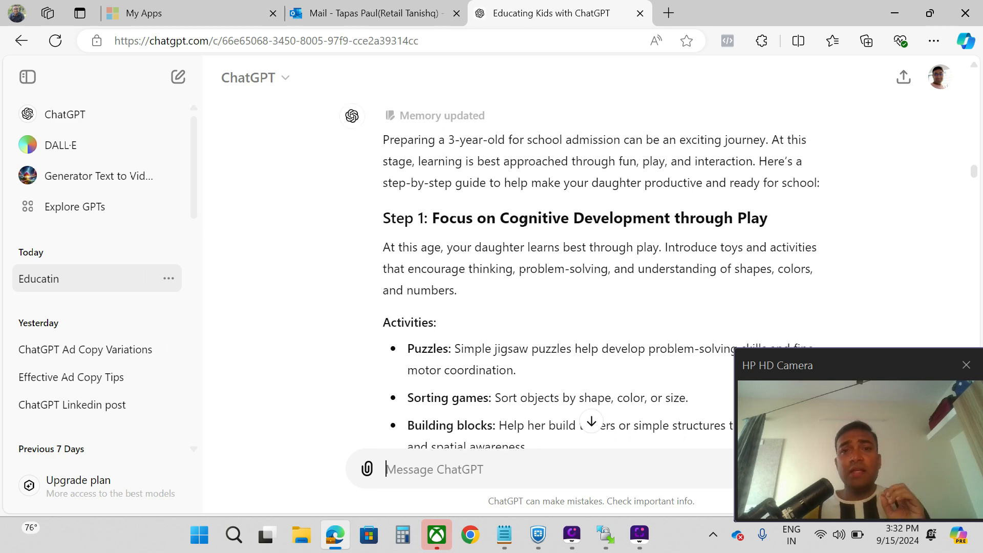
{"action": "scroll", "coordinate": [458, 246], "scroll_direction": "down", "scroll_amount": 5}
{"action": "scroll", "coordinate": [459, 256], "scroll_direction": "up", "scroll_amount": 6}
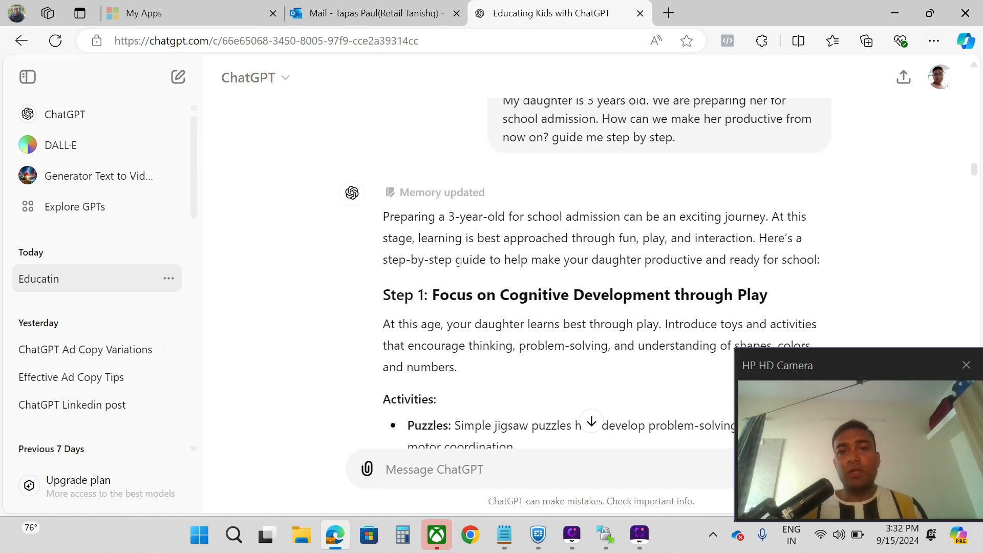
{"action": "scroll", "coordinate": [459, 265], "scroll_direction": "down", "scroll_amount": 2}
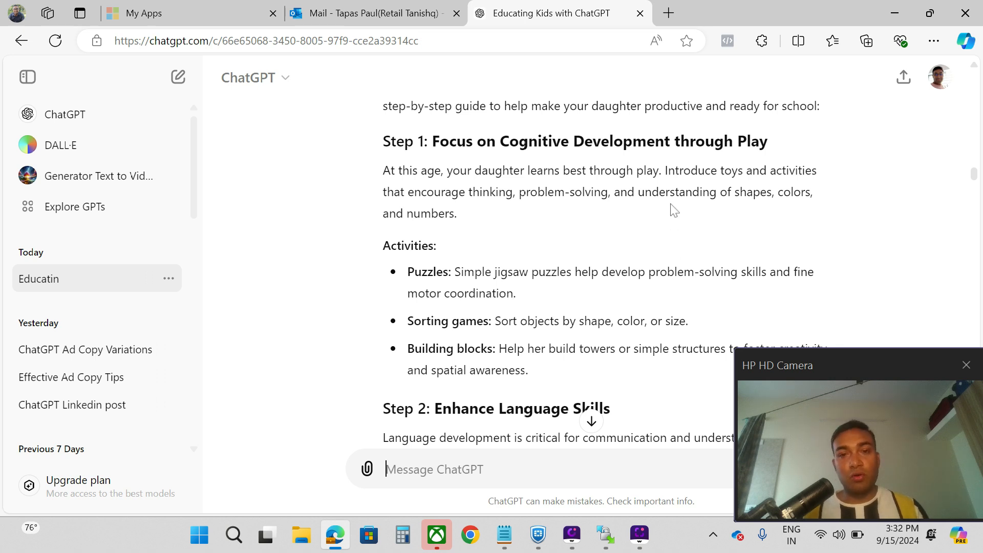
{"action": "scroll", "coordinate": [674, 210], "scroll_direction": "down", "scroll_amount": 1}
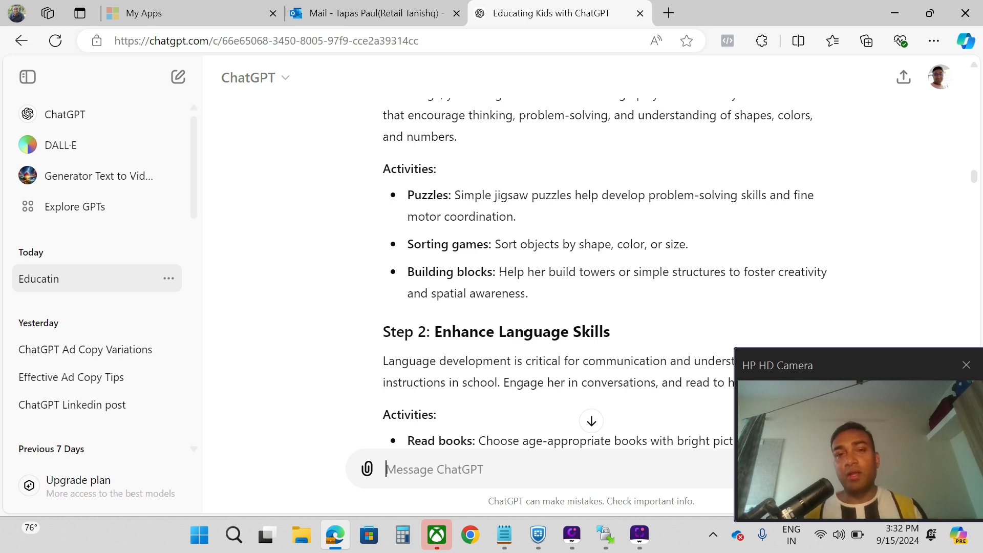
{"action": "scroll", "coordinate": [499, 285], "scroll_direction": "down", "scroll_amount": 2}
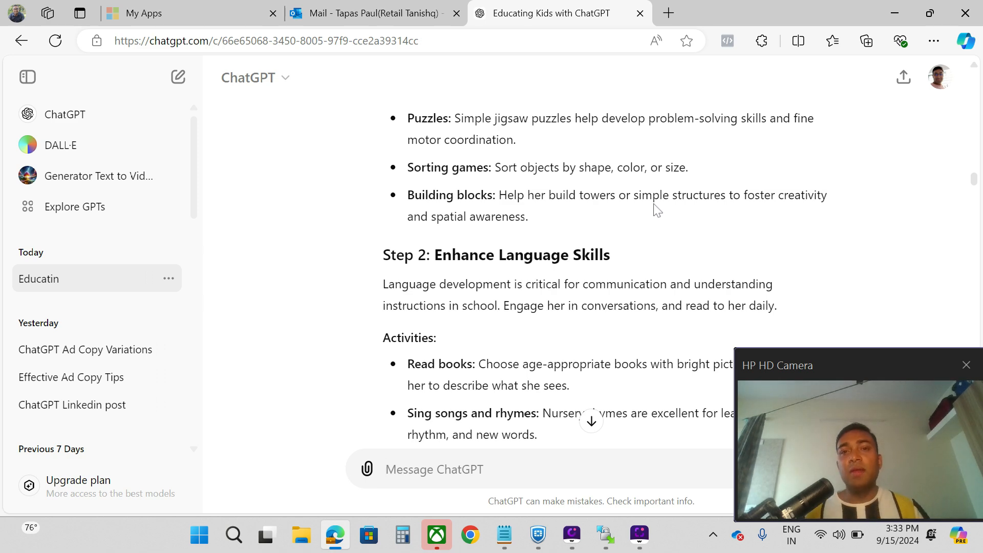
{"action": "scroll", "coordinate": [674, 226], "scroll_direction": "up", "scroll_amount": 2}
{"action": "scroll", "coordinate": [676, 230], "scroll_direction": "down", "scroll_amount": 1}
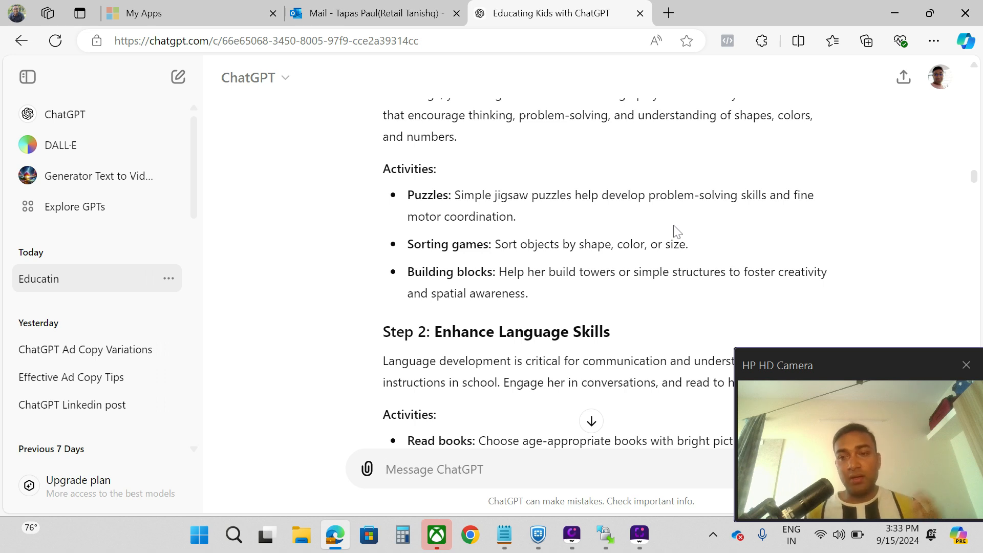
Read Steps 2 to 4 of the guide, covering language skills, fine motor skills, and social and emotional learning.
{"action": "scroll", "coordinate": [677, 231], "scroll_direction": "down", "scroll_amount": 3}
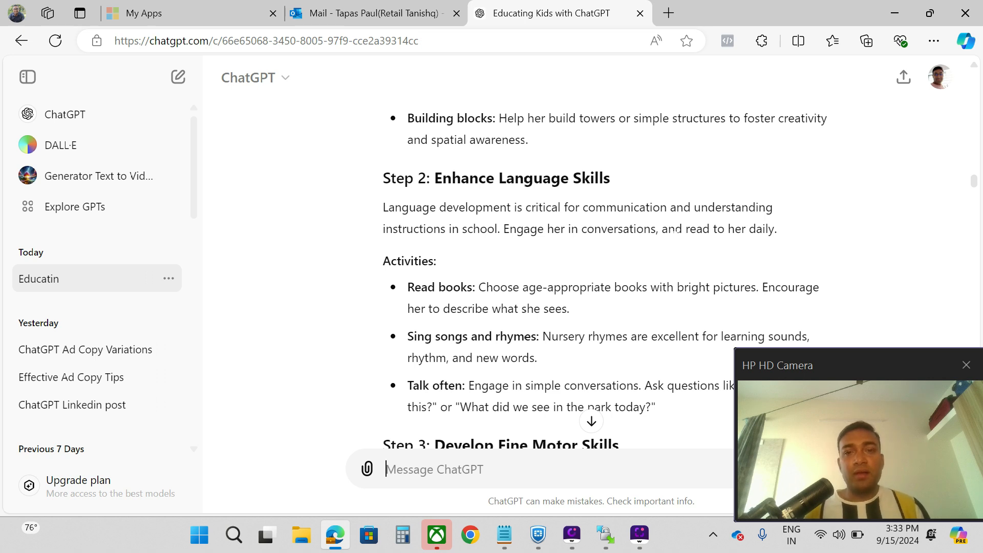
{"action": "scroll", "coordinate": [674, 229], "scroll_direction": "down", "scroll_amount": 2}
{"action": "scroll", "coordinate": [675, 230], "scroll_direction": "down", "scroll_amount": 2}
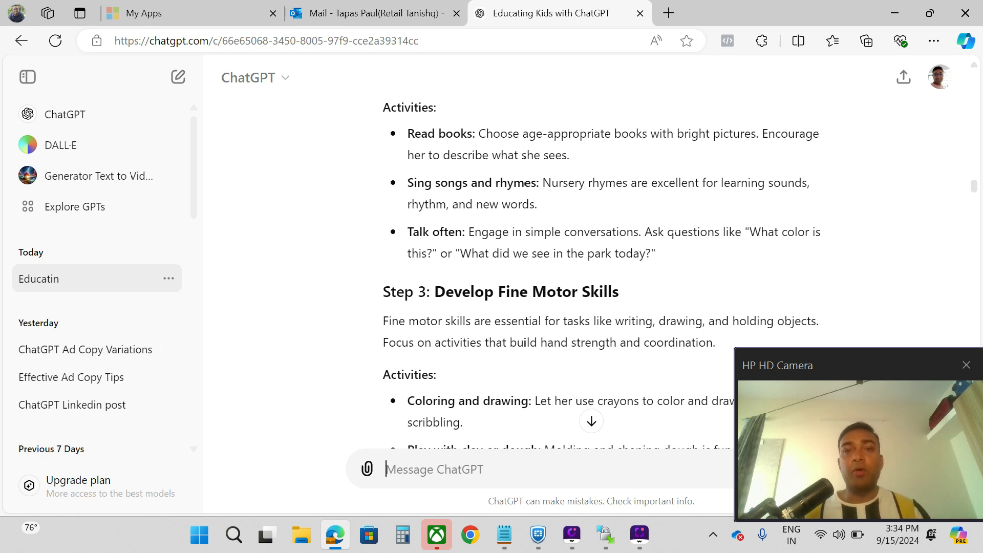
{"action": "scroll", "coordinate": [673, 233], "scroll_direction": "down", "scroll_amount": 2}
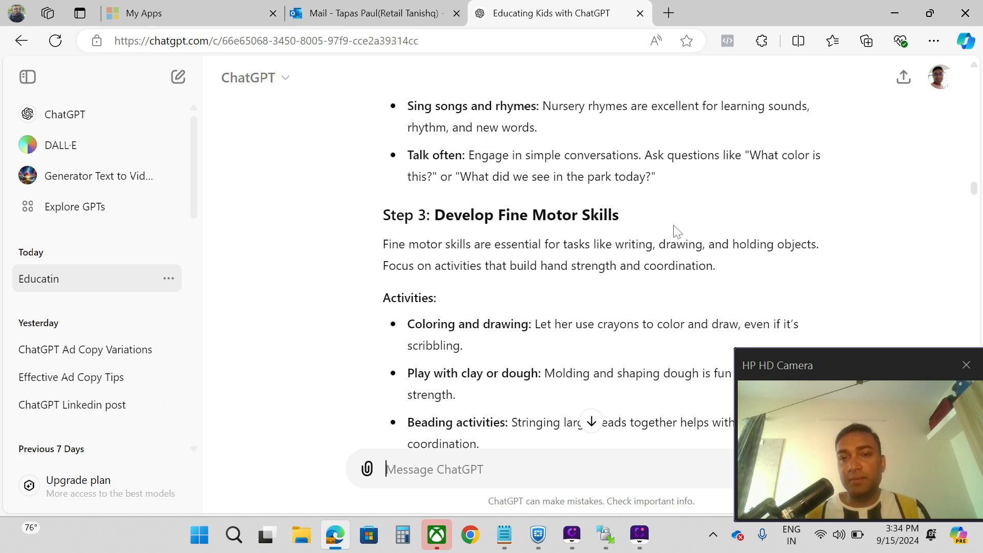
{"action": "scroll", "coordinate": [678, 231], "scroll_direction": "down", "scroll_amount": 2}
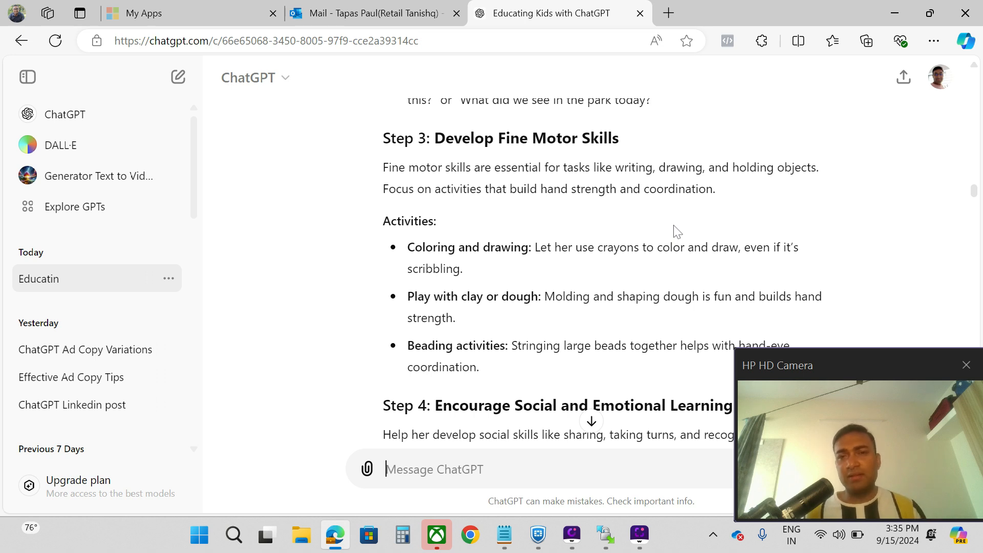
{"action": "scroll", "coordinate": [677, 231], "scroll_direction": "down", "scroll_amount": 2}
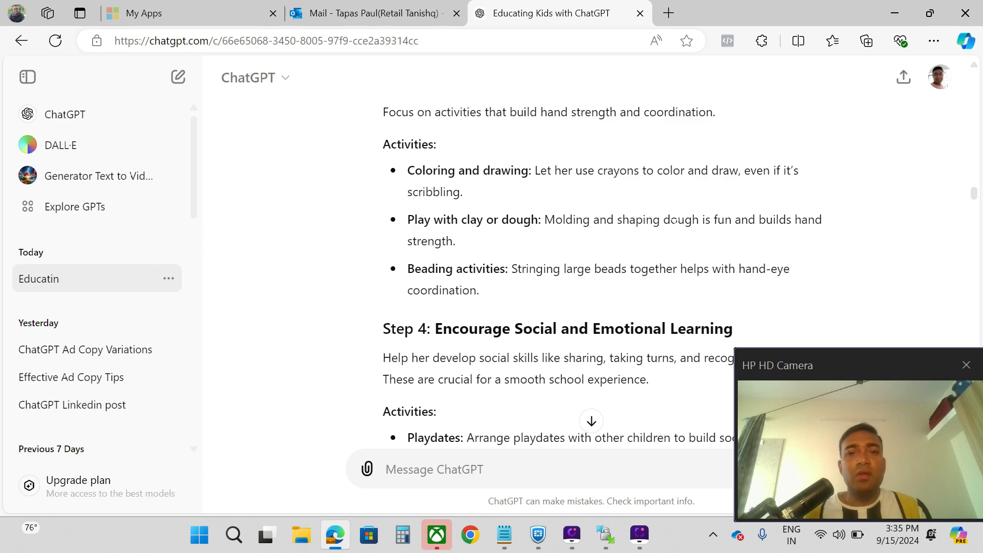
{"action": "scroll", "coordinate": [674, 220], "scroll_direction": "down", "scroll_amount": 2}
{"action": "scroll", "coordinate": [674, 230], "scroll_direction": "up", "scroll_amount": 3}
{"action": "scroll", "coordinate": [677, 232], "scroll_direction": "down", "scroll_amount": 4}
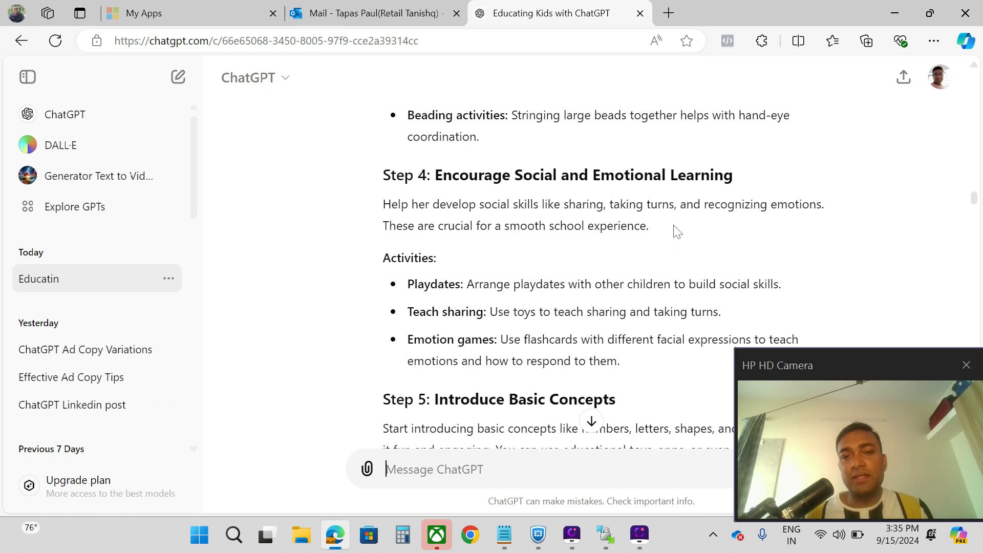
{"action": "scroll", "coordinate": [674, 228], "scroll_direction": "down", "scroll_amount": 1}
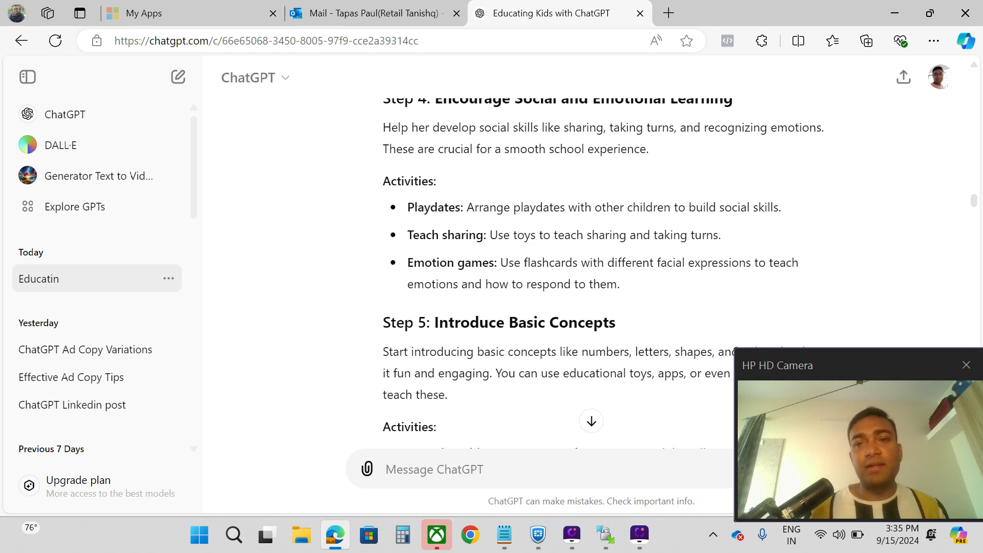
Read Step 5 on introducing basic concepts and Step 6 on creating a daily routine, including its tips.
{"action": "scroll", "coordinate": [641, 205], "scroll_direction": "down", "scroll_amount": 3}
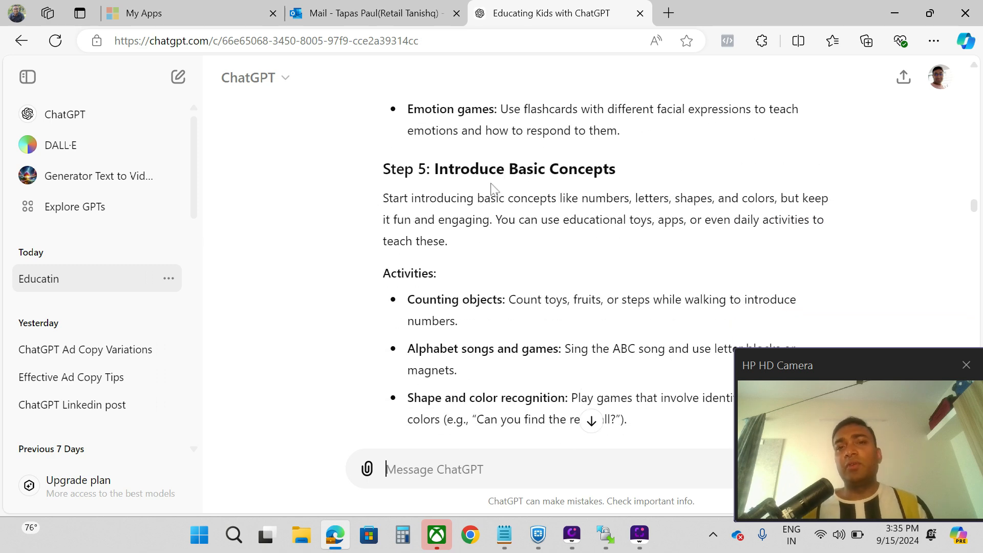
{"action": "scroll", "coordinate": [645, 175], "scroll_direction": "down", "scroll_amount": 3}
{"action": "scroll", "coordinate": [645, 176], "scroll_direction": "down", "scroll_amount": 2}
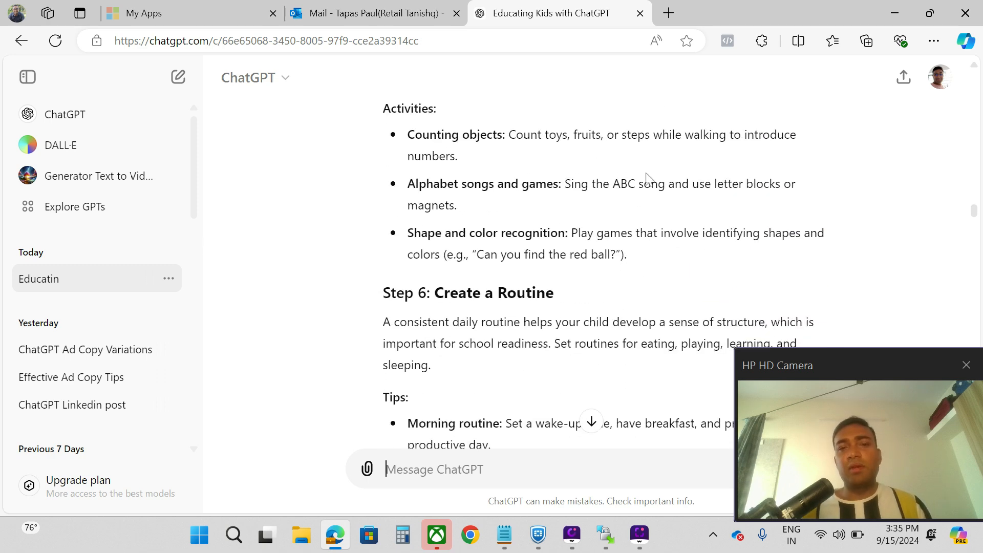
{"action": "scroll", "coordinate": [620, 214], "scroll_direction": "down", "scroll_amount": 3}
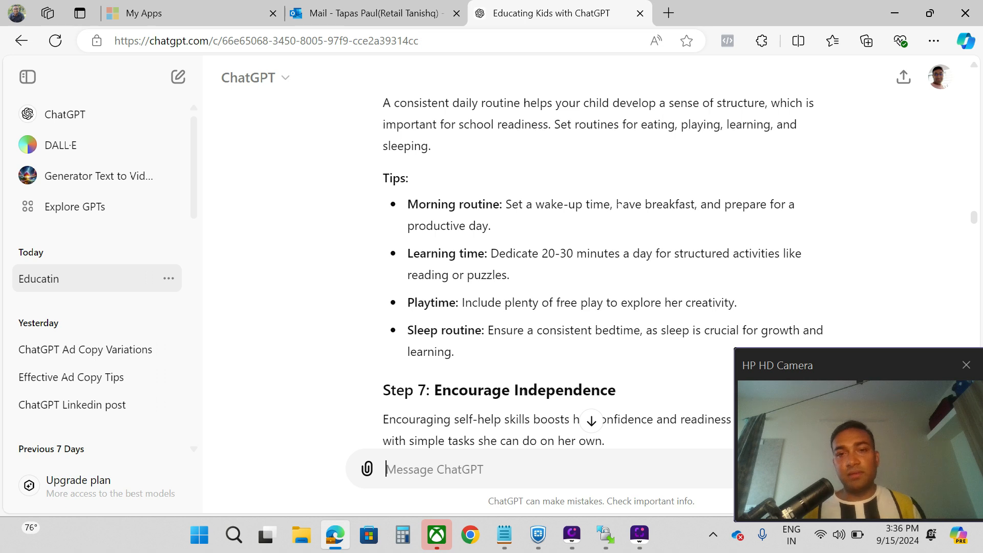
{"action": "scroll", "coordinate": [602, 288], "scroll_direction": "up", "scroll_amount": 3}
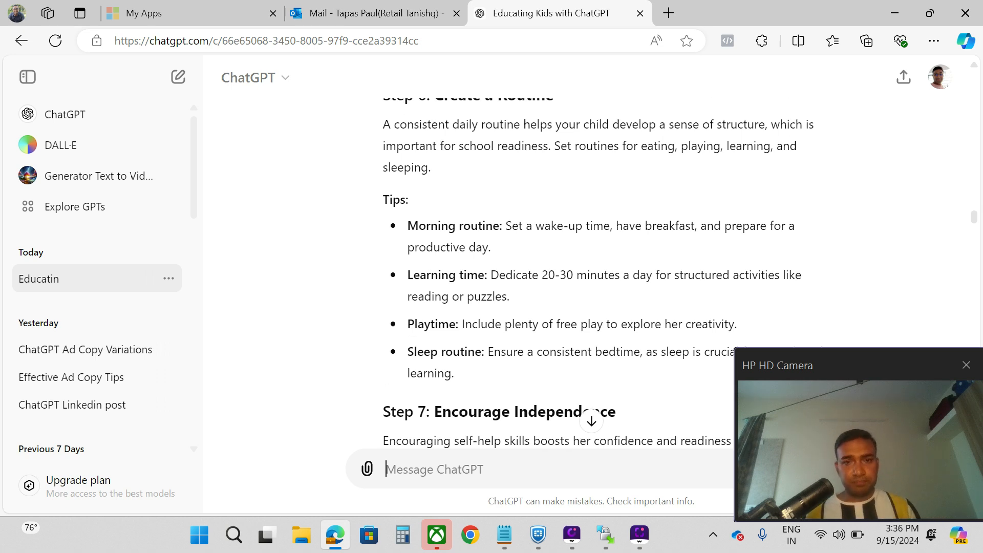
{"action": "scroll", "coordinate": [526, 256], "scroll_direction": "down", "scroll_amount": 2}
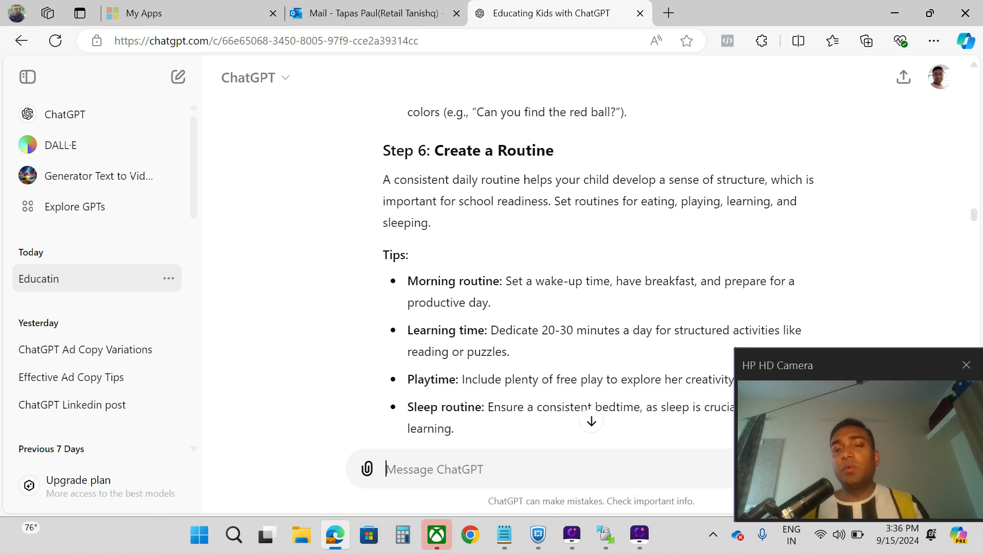
{"action": "scroll", "coordinate": [517, 256], "scroll_direction": "down", "scroll_amount": 2}
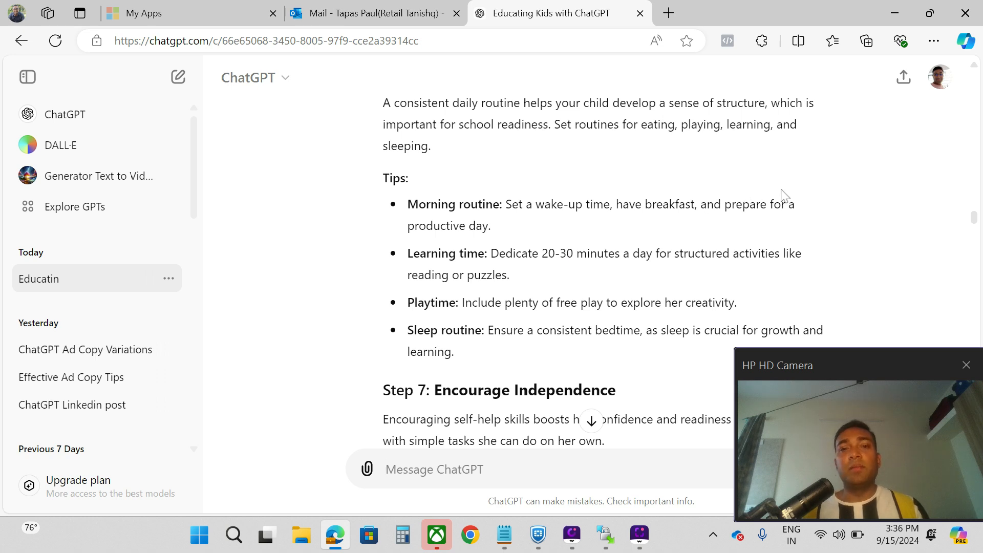
{"action": "scroll", "coordinate": [616, 245], "scroll_direction": "down", "scroll_amount": 1}
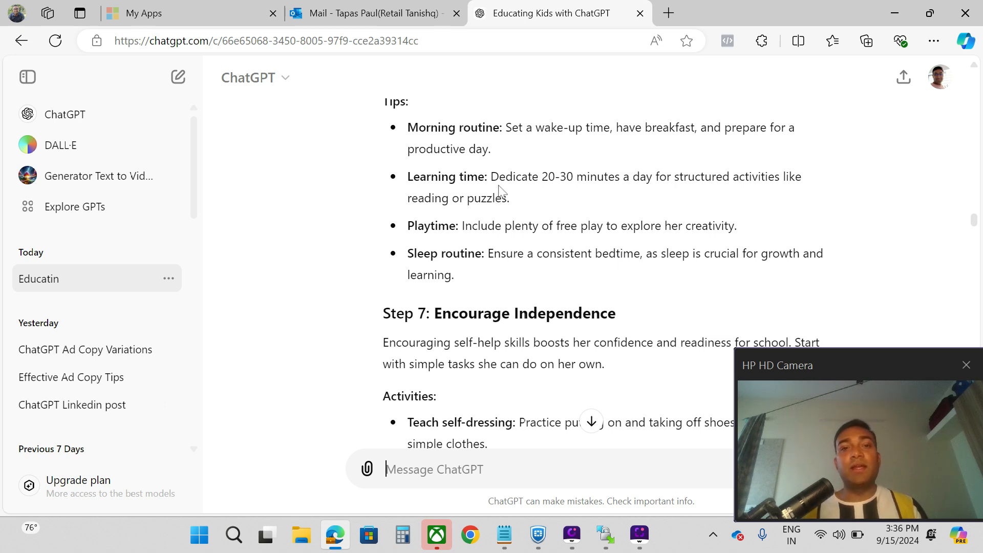
Read Steps 7 to 10 of the guide, from encouraging independence through limiting screen time and encouraging active play.
{"action": "scroll", "coordinate": [500, 190], "scroll_direction": "down", "scroll_amount": 3}
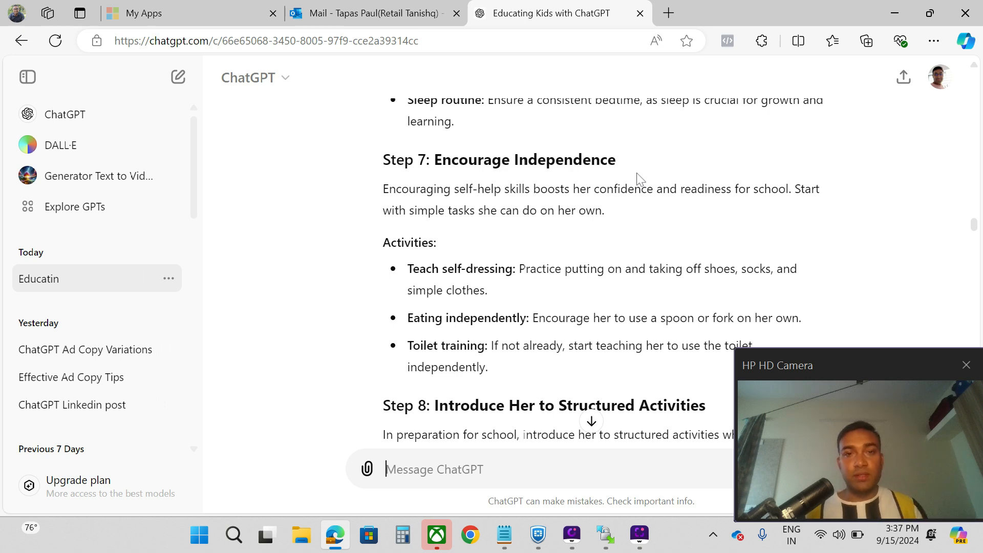
{"action": "scroll", "coordinate": [637, 179], "scroll_direction": "down", "scroll_amount": 5}
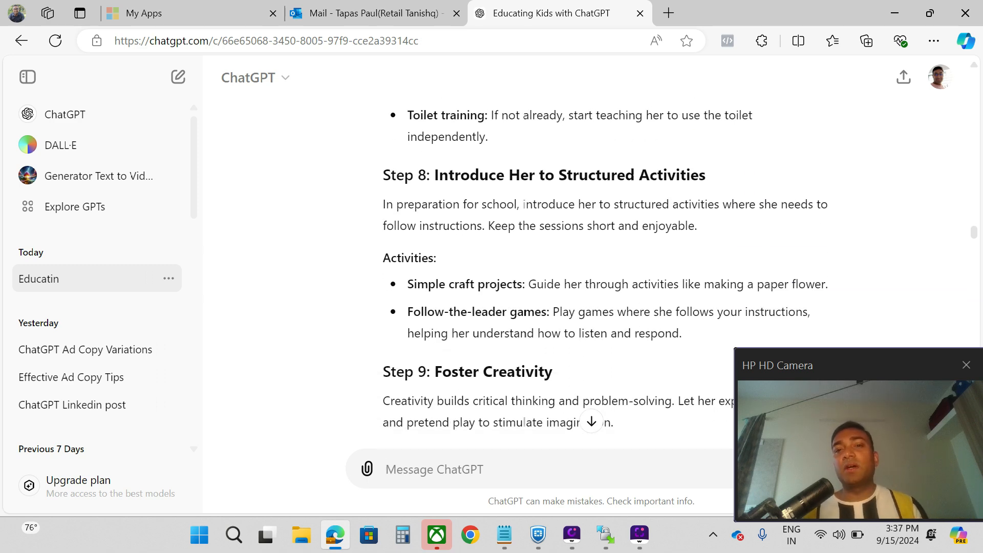
{"action": "scroll", "coordinate": [604, 256], "scroll_direction": "down", "scroll_amount": 2}
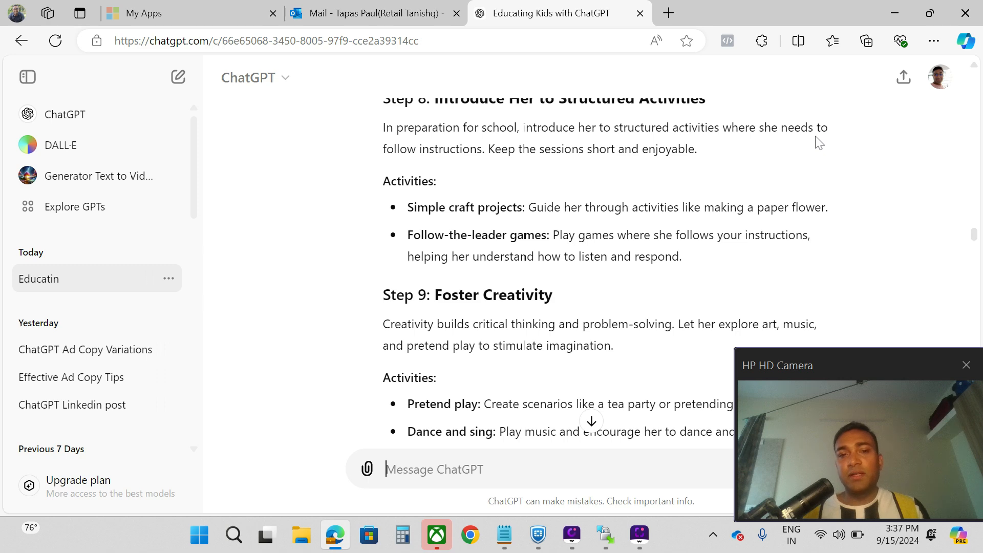
{"action": "scroll", "coordinate": [819, 142], "scroll_direction": "down", "scroll_amount": 3}
{"action": "scroll", "coordinate": [818, 143], "scroll_direction": "down", "scroll_amount": 2}
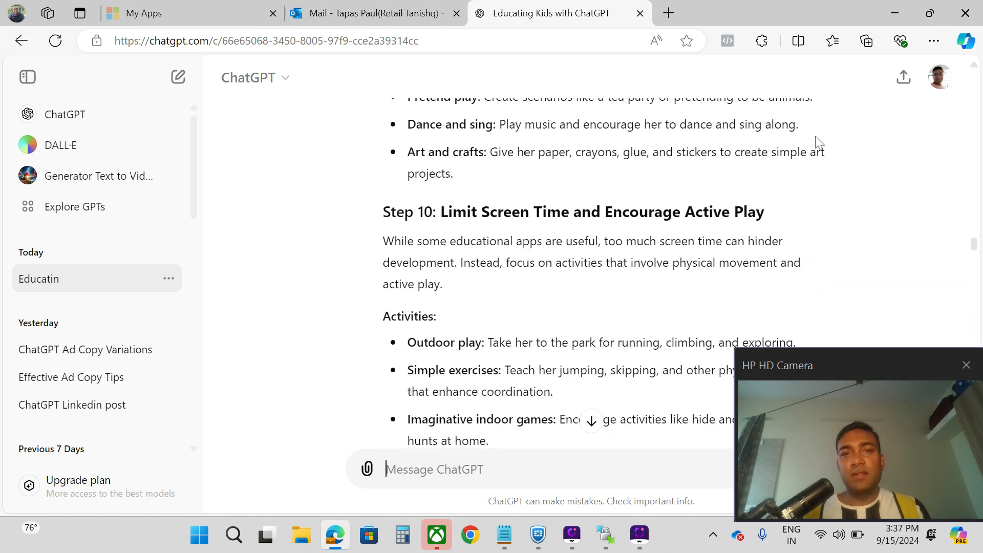
{"action": "scroll", "coordinate": [819, 143], "scroll_direction": "up", "scroll_amount": 1}
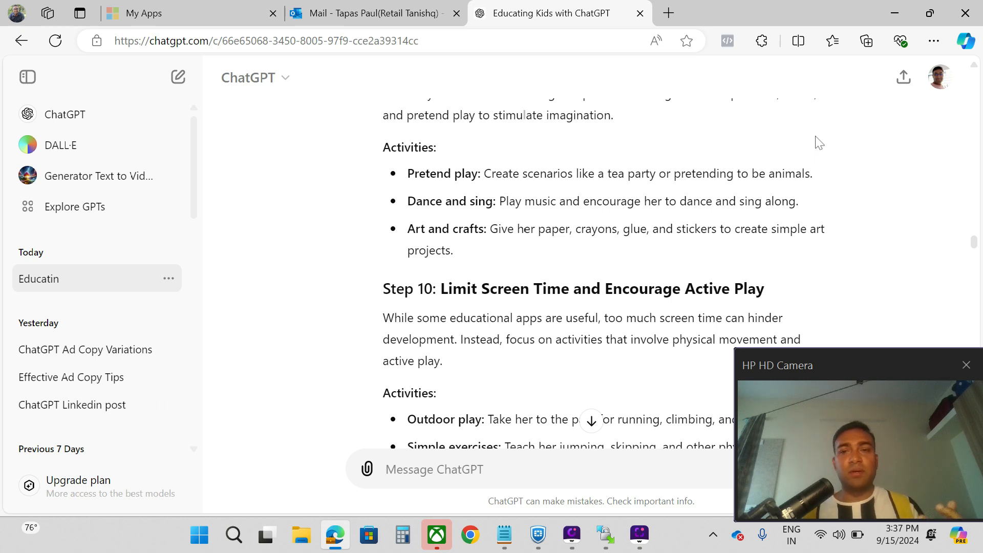
{"action": "scroll", "coordinate": [818, 143], "scroll_direction": "down", "scroll_amount": 1}
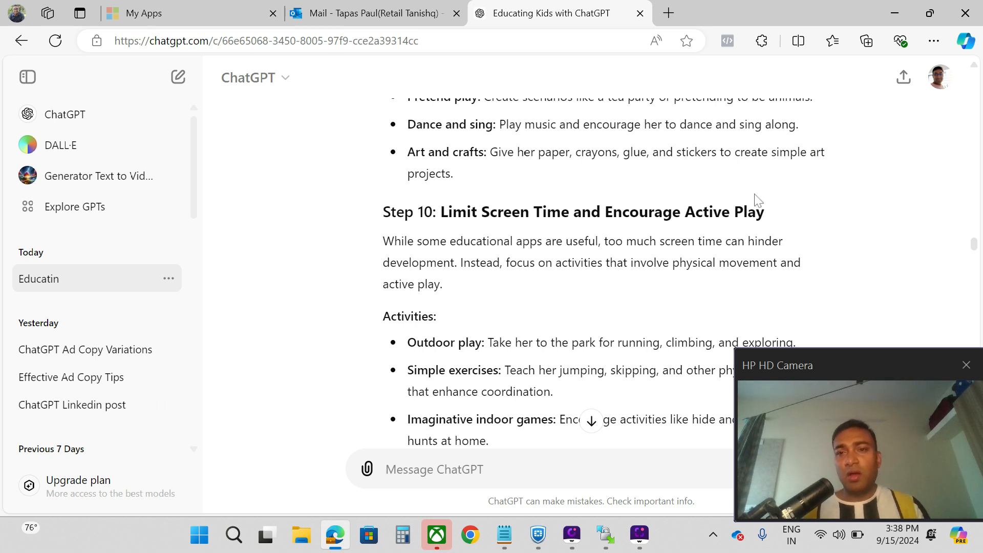
{"action": "scroll", "coordinate": [758, 203], "scroll_direction": "down", "scroll_amount": 3}
{"action": "scroll", "coordinate": [758, 194], "scroll_direction": "down", "scroll_amount": 2}
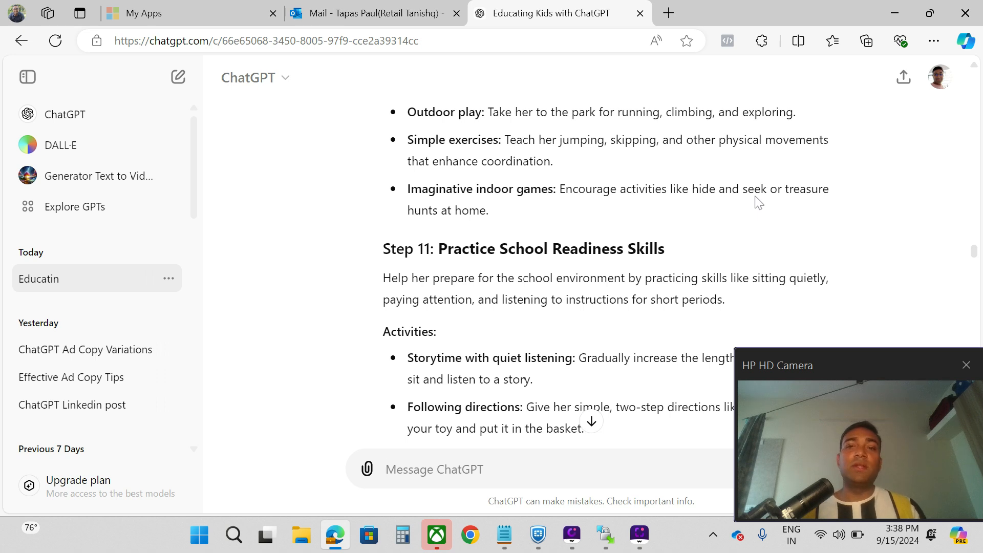
Read Steps 11 and 12, the conclusion and the call to action, down to the prompt asking for a 10-bullet summary.
{"action": "scroll", "coordinate": [758, 202], "scroll_direction": "down", "scroll_amount": 3}
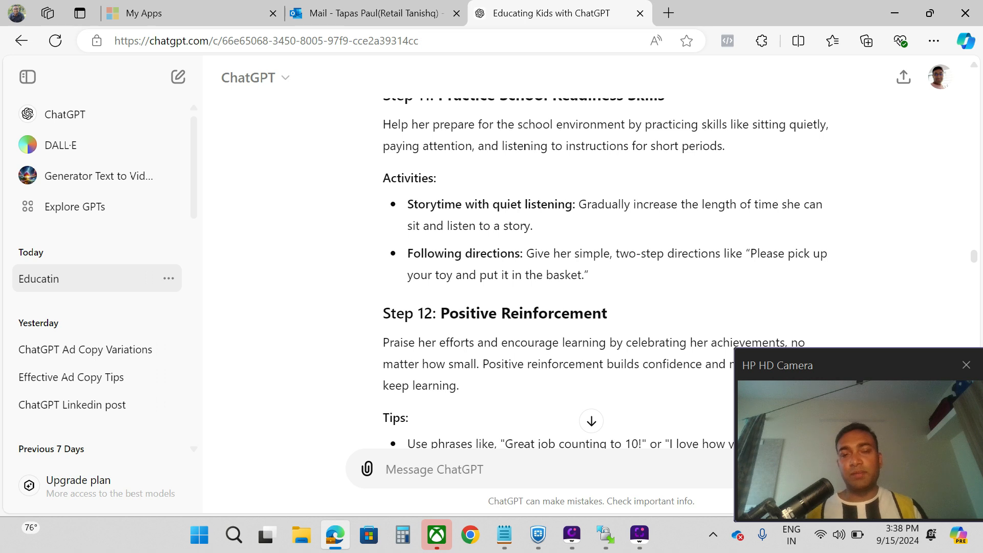
{"action": "scroll", "coordinate": [527, 146], "scroll_direction": "down", "scroll_amount": 2}
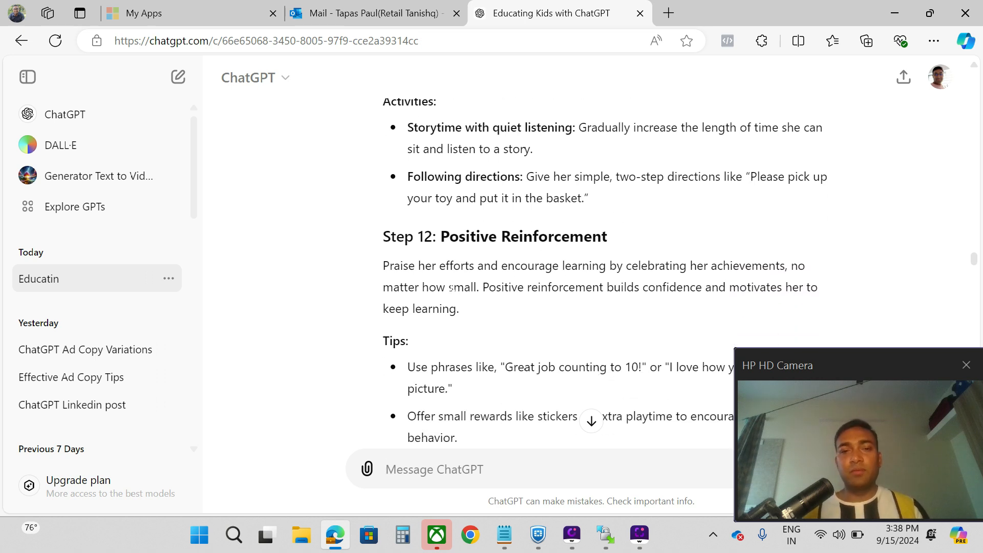
{"action": "scroll", "coordinate": [452, 288], "scroll_direction": "down", "scroll_amount": 2}
{"action": "scroll", "coordinate": [452, 289], "scroll_direction": "down", "scroll_amount": 2}
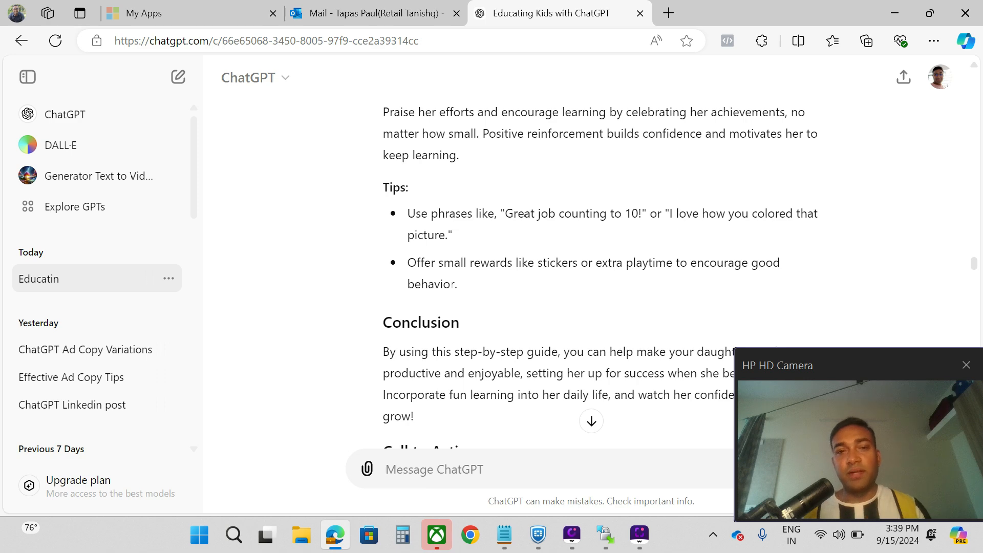
{"action": "scroll", "coordinate": [453, 285], "scroll_direction": "down", "scroll_amount": 2}
{"action": "scroll", "coordinate": [453, 284], "scroll_direction": "down", "scroll_amount": 4}
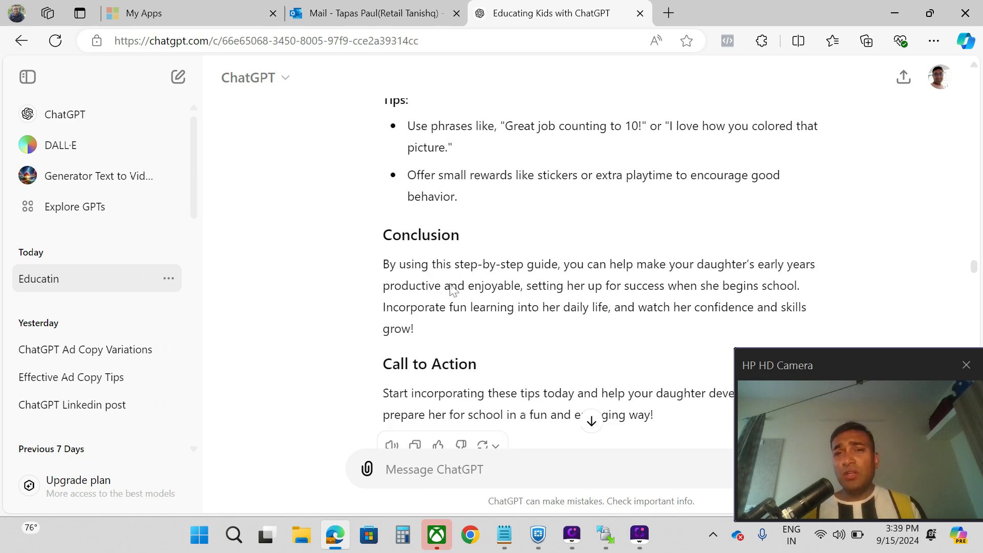
{"action": "scroll", "coordinate": [452, 287], "scroll_direction": "up", "scroll_amount": 12}
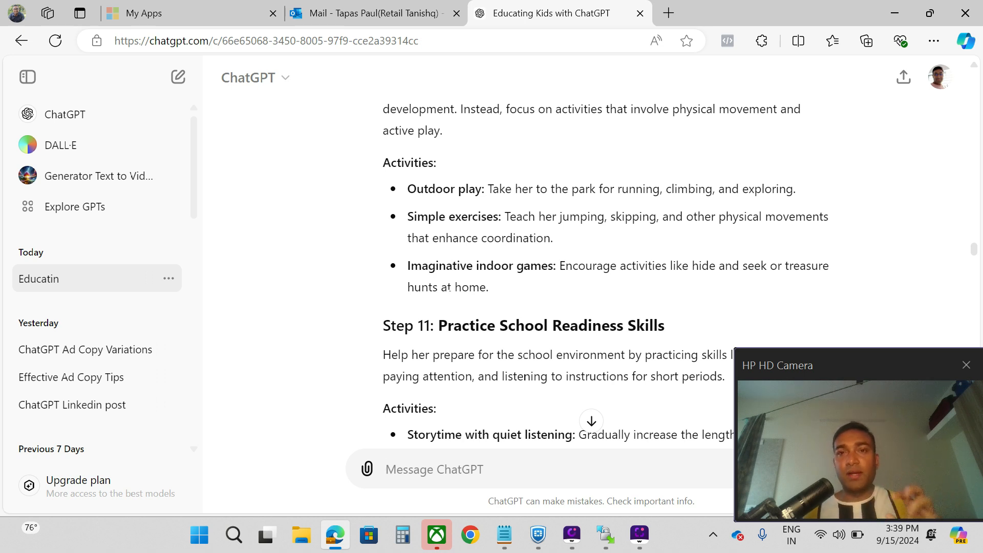
{"action": "scroll", "coordinate": [449, 289], "scroll_direction": "down", "scroll_amount": 6}
{"action": "scroll", "coordinate": [450, 289], "scroll_direction": "down", "scroll_amount": 10}
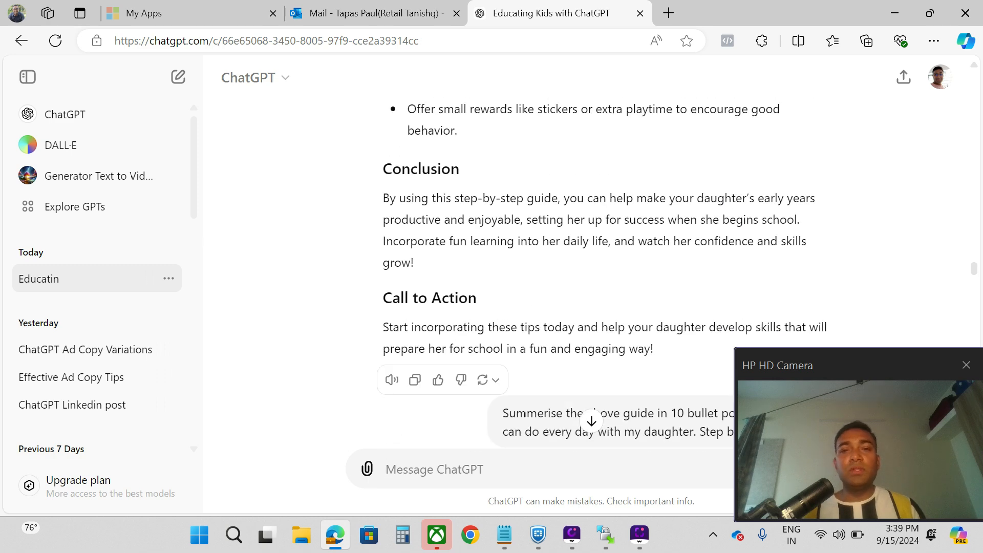
Look back through the guide's earlier steps, from fine motor activities to structured activities, and return to the 10-bullet summary prompt.
{"action": "scroll", "coordinate": [557, 191], "scroll_direction": "up", "scroll_amount": 1}
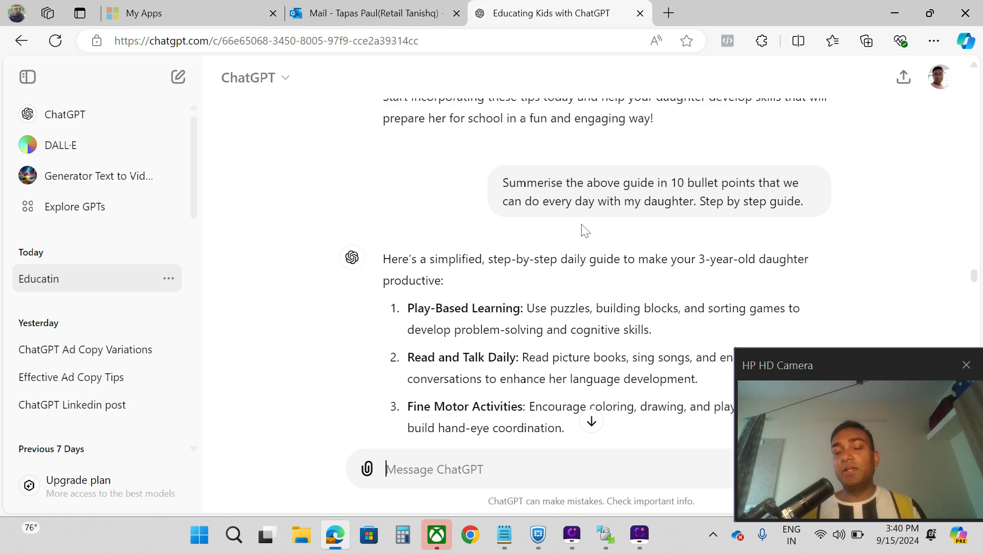
{"action": "scroll", "coordinate": [626, 244], "scroll_direction": "up", "scroll_amount": 1}
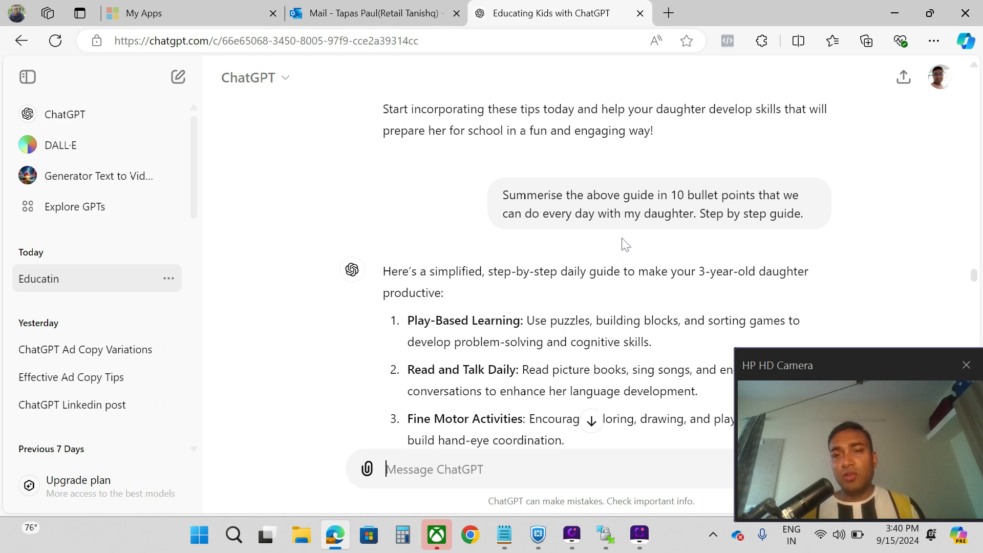
{"action": "scroll", "coordinate": [626, 244], "scroll_direction": "up", "scroll_amount": 20}
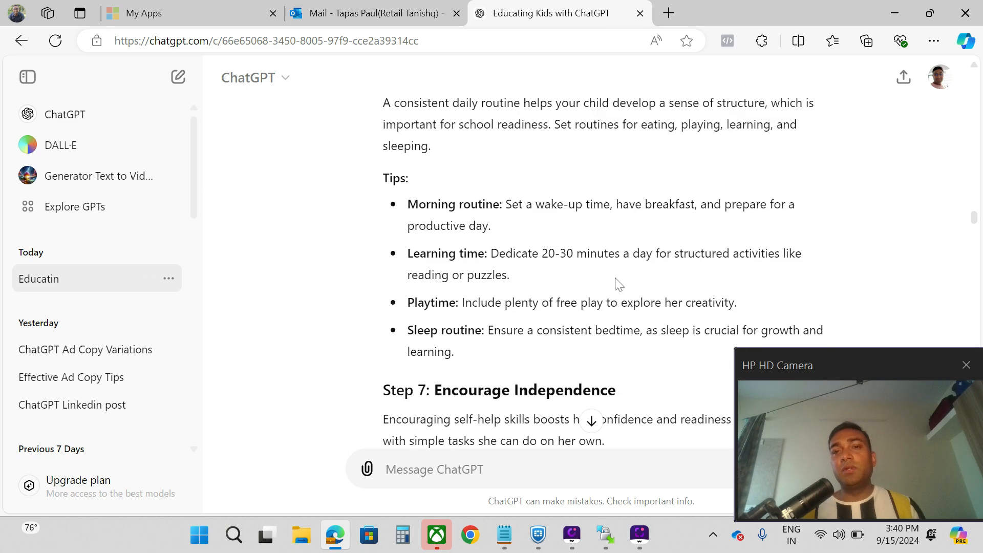
{"action": "scroll", "coordinate": [618, 285], "scroll_direction": "up", "scroll_amount": 20}
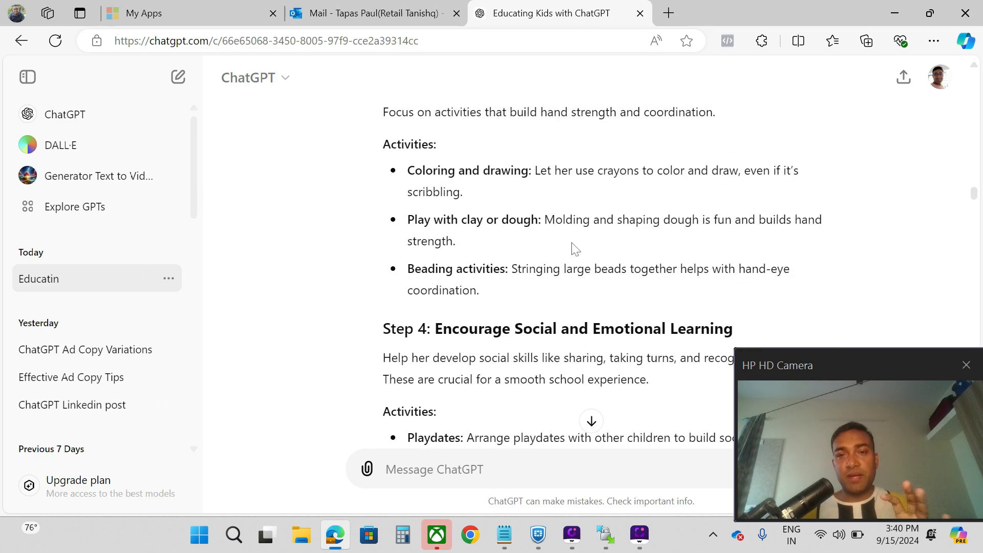
{"action": "scroll", "coordinate": [575, 249], "scroll_direction": "down", "scroll_amount": 20}
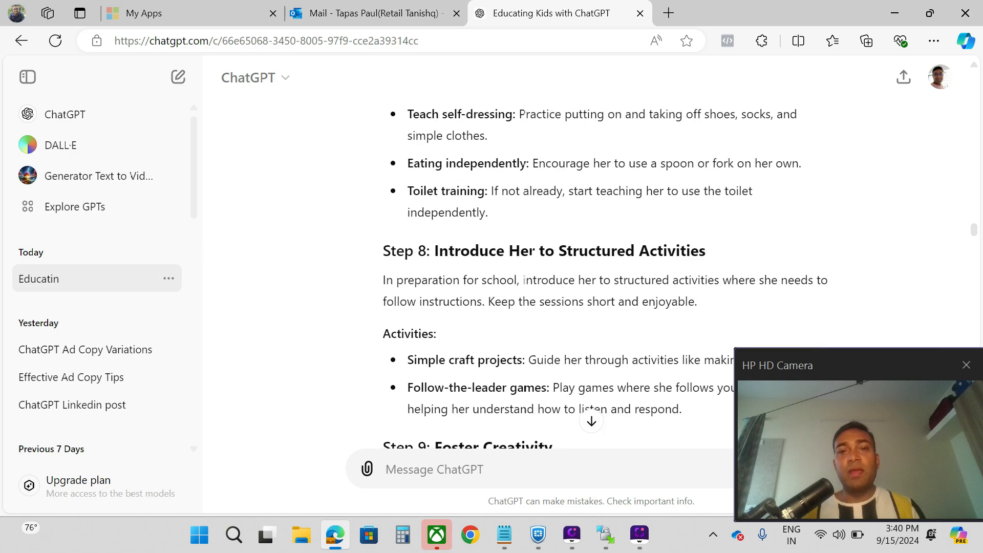
{"action": "scroll", "coordinate": [524, 279], "scroll_direction": "down", "scroll_amount": 20}
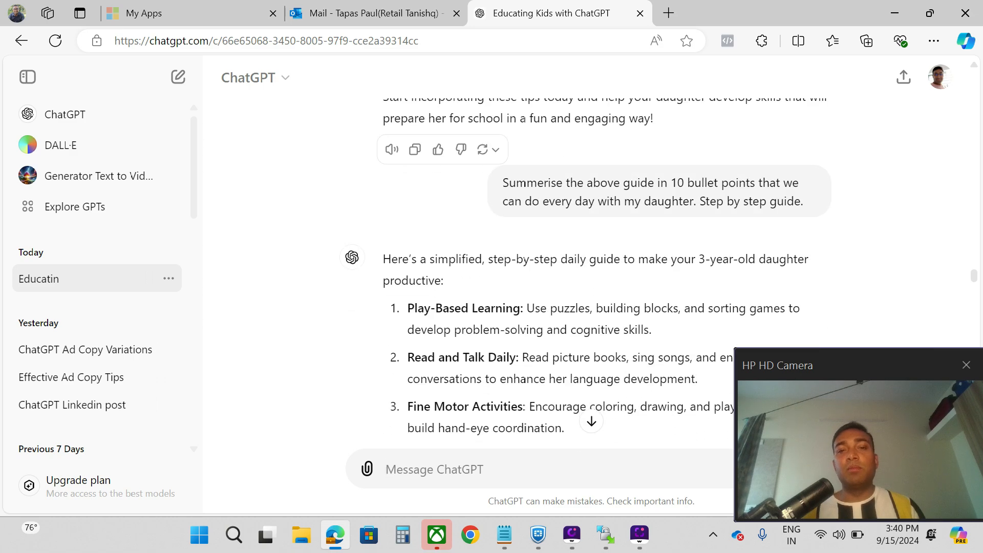
Read the ten-point daily guide from Play-Based Learning to Active Play, down to the follow-up prompt about point 5.
{"action": "scroll", "coordinate": [581, 274], "scroll_direction": "down", "scroll_amount": 4}
{"action": "scroll", "coordinate": [581, 274], "scroll_direction": "up", "scroll_amount": 4}
{"action": "scroll", "coordinate": [581, 274], "scroll_direction": "down", "scroll_amount": 3}
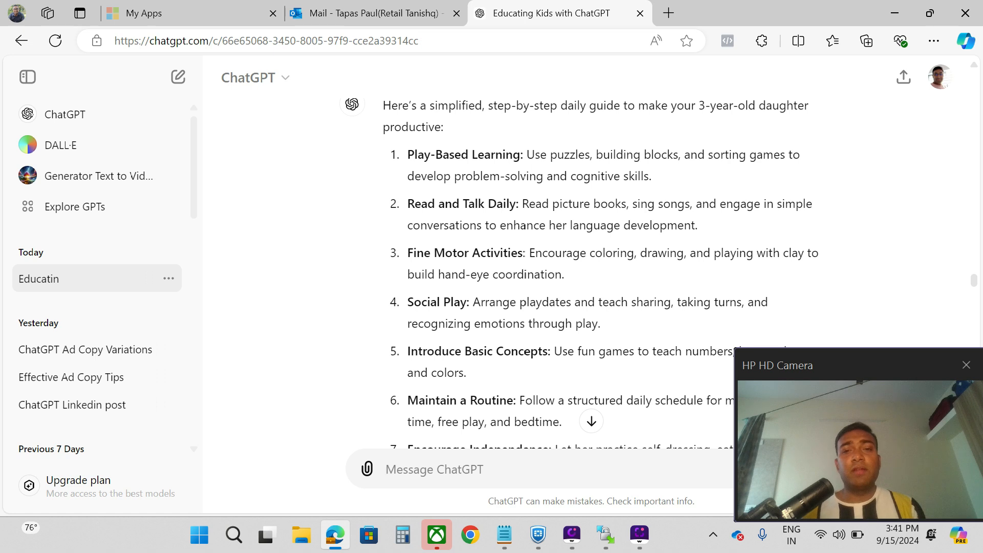
{"action": "scroll", "coordinate": [605, 277], "scroll_direction": "down", "scroll_amount": 3}
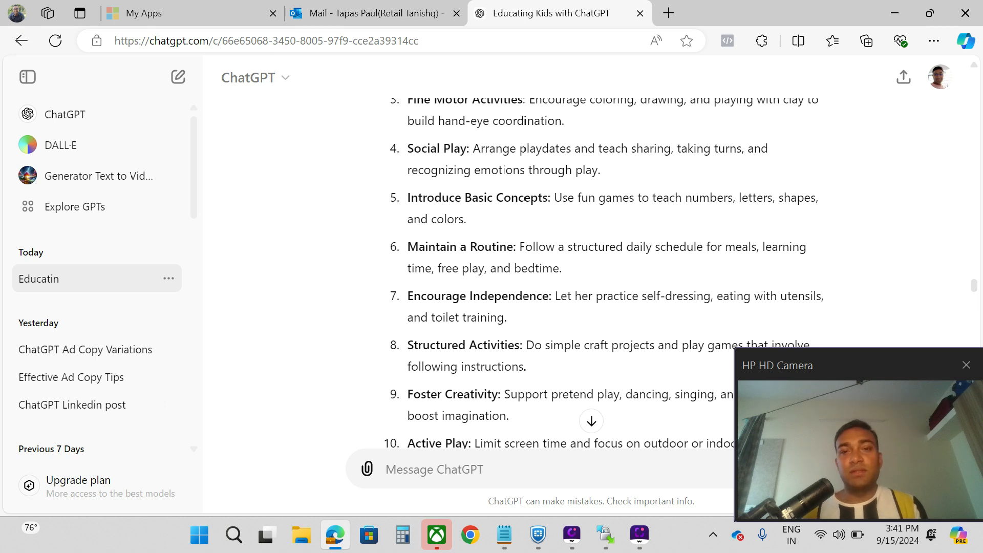
{"action": "scroll", "coordinate": [524, 427], "scroll_direction": "down", "scroll_amount": 1}
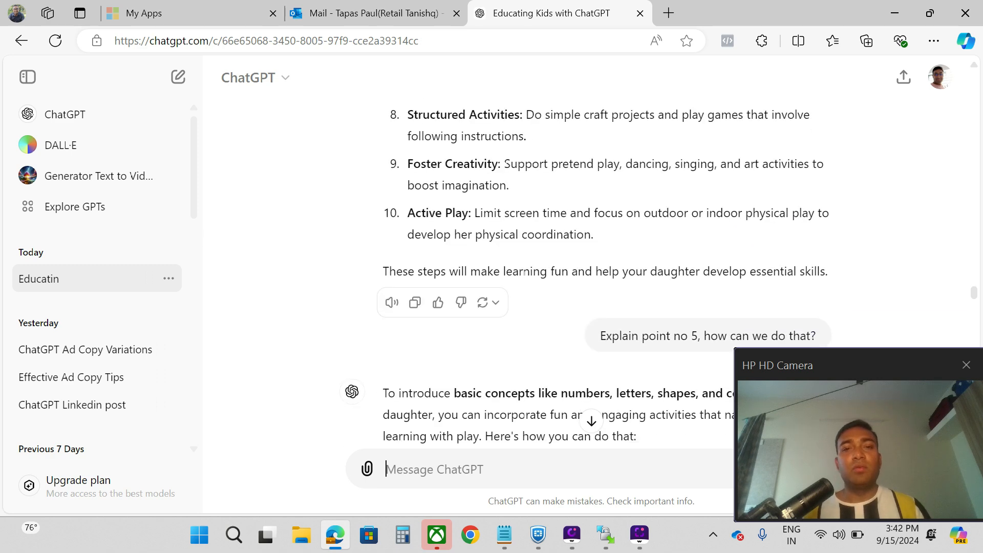
Reread the points of the daily guide and return to the prompt "Explain point no 5, how can we do that?".
{"action": "scroll", "coordinate": [525, 274], "scroll_direction": "up", "scroll_amount": 2}
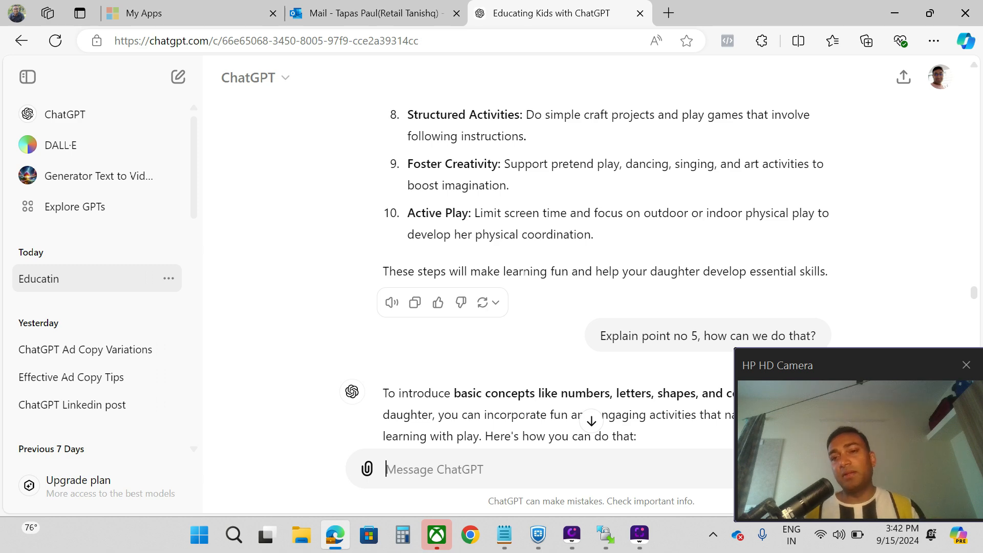
{"action": "scroll", "coordinate": [525, 273], "scroll_direction": "up", "scroll_amount": 5}
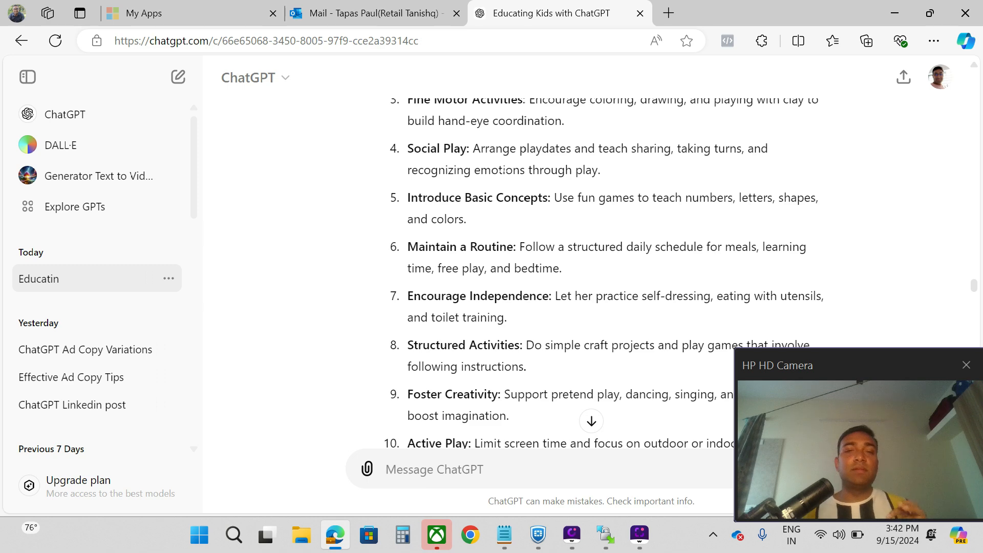
{"action": "scroll", "coordinate": [503, 169], "scroll_direction": "up", "scroll_amount": 5}
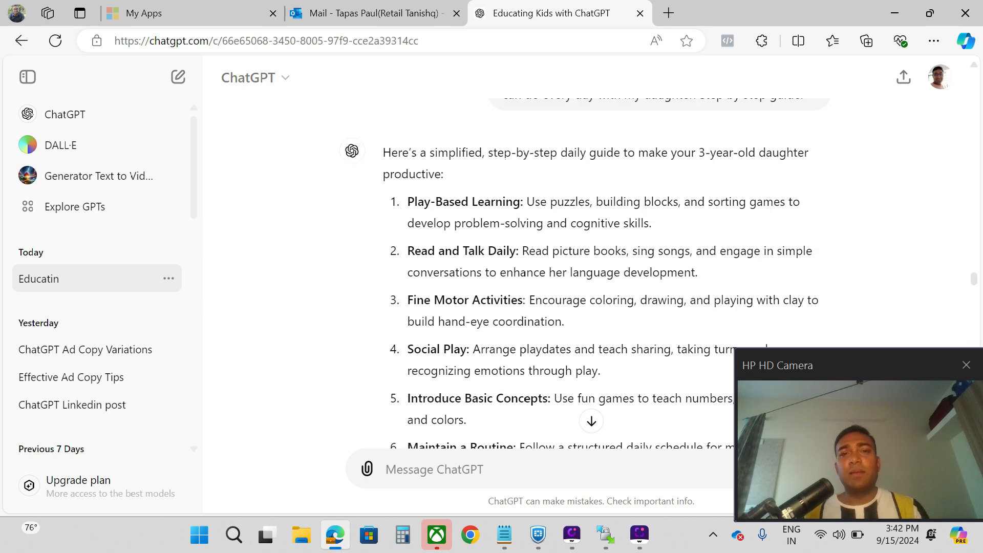
{"action": "scroll", "coordinate": [503, 169], "scroll_direction": "down", "scroll_amount": 3}
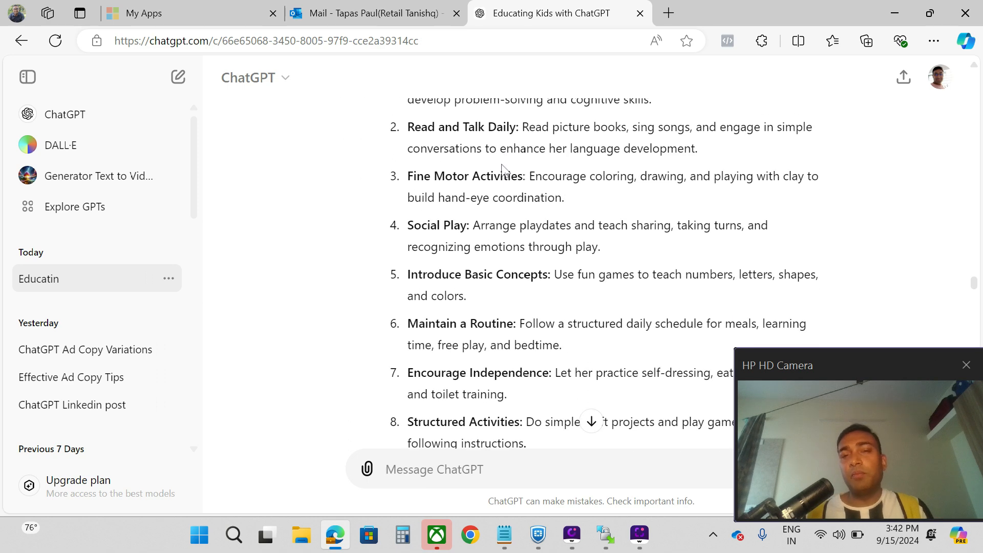
{"action": "scroll", "coordinate": [503, 169], "scroll_direction": "down", "scroll_amount": 3}
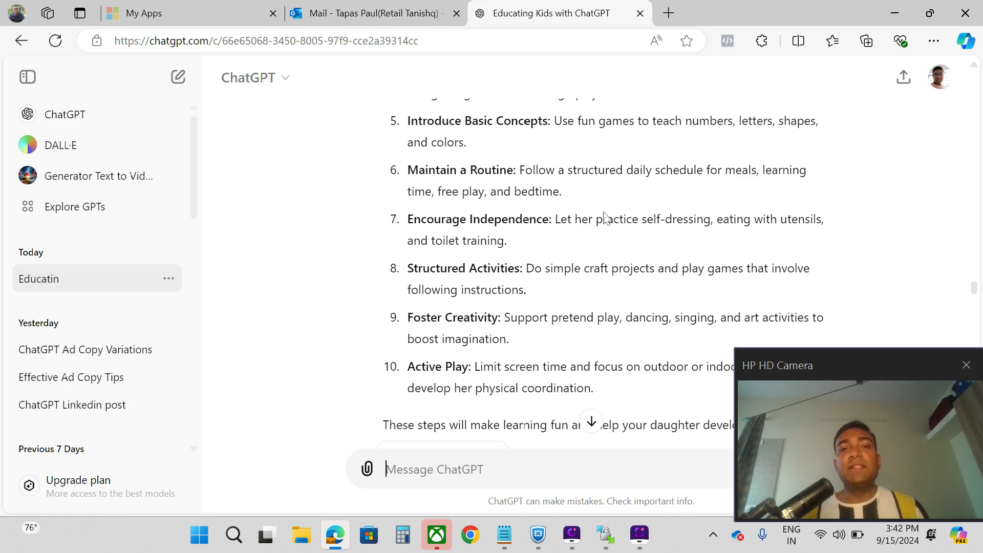
{"action": "scroll", "coordinate": [563, 256], "scroll_direction": "down", "scroll_amount": 6}
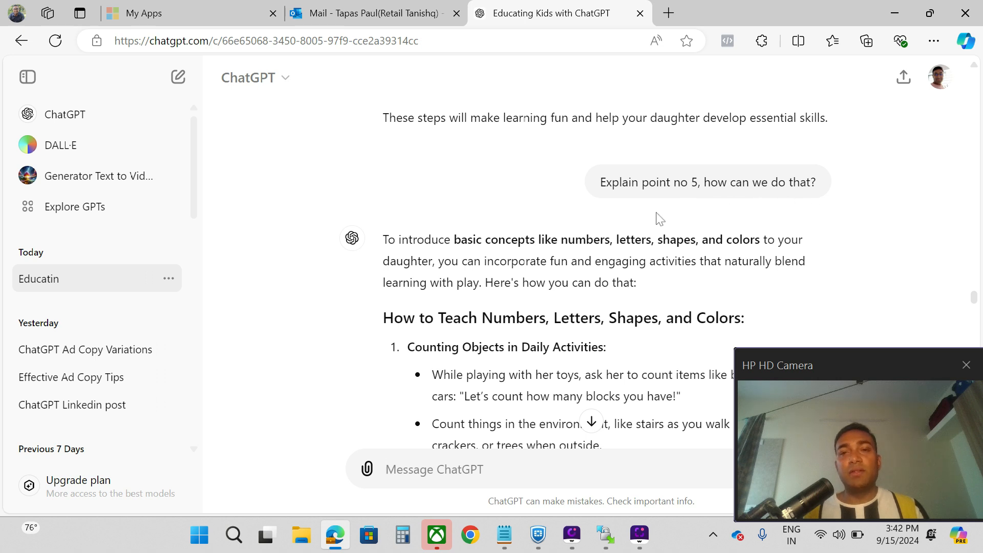
Compare point 5 of the summary, Introduce Basic Concepts, with the opening of the answer that explains it.
{"action": "scroll", "coordinate": [544, 251], "scroll_direction": "down", "scroll_amount": 2}
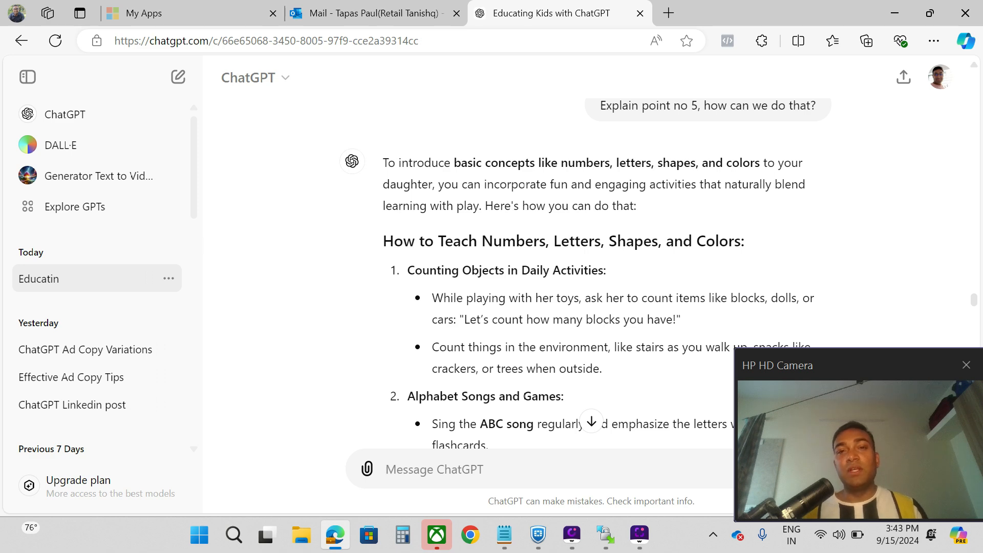
{"action": "scroll", "coordinate": [446, 295], "scroll_direction": "up", "scroll_amount": 10}
{"action": "scroll", "coordinate": [446, 294], "scroll_direction": "down", "scroll_amount": 3}
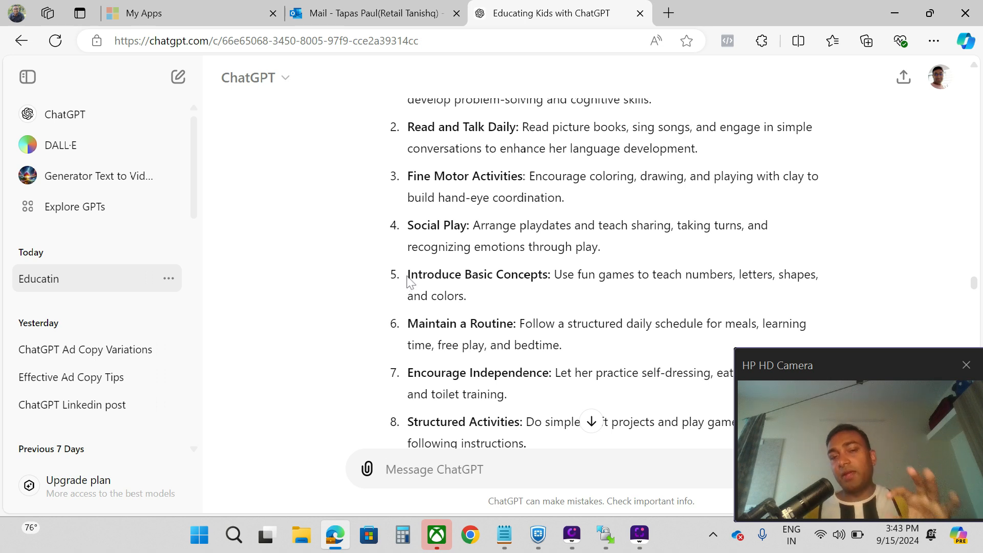
{"action": "scroll", "coordinate": [412, 276], "scroll_direction": "down", "scroll_amount": 2}
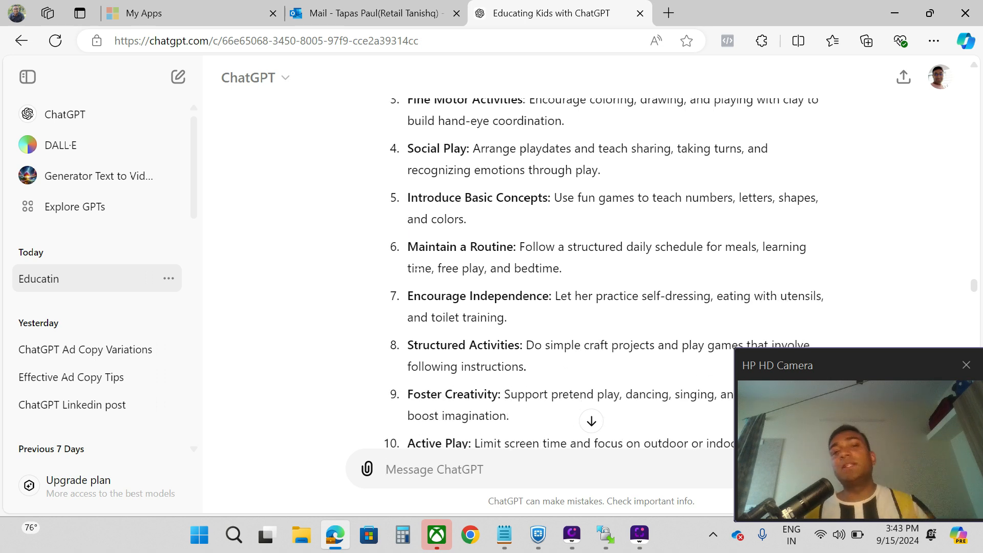
{"action": "scroll", "coordinate": [422, 267], "scroll_direction": "down", "scroll_amount": 10}
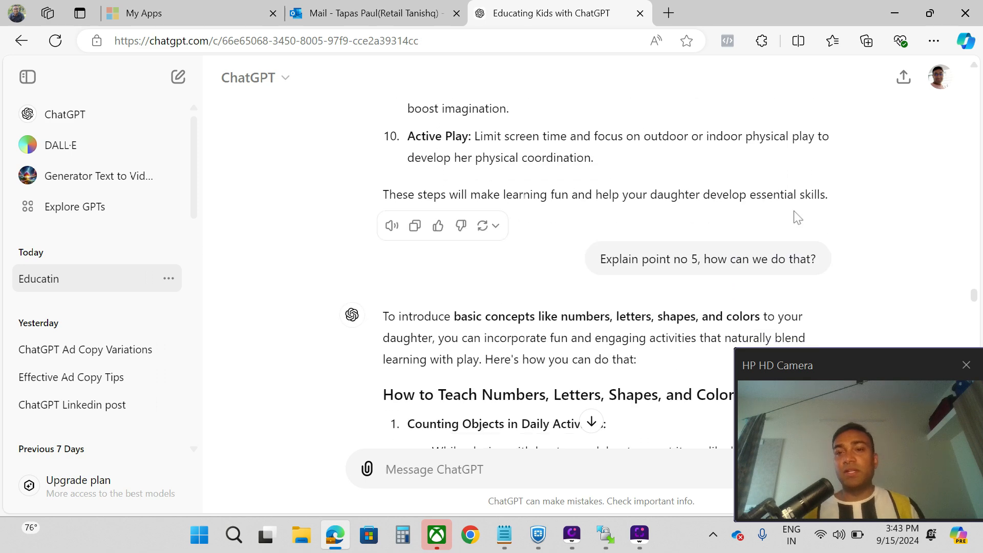
Read the suggested activities for counting objects, alphabet songs and games, and shape recognition through toys and drawings.
{"action": "scroll", "coordinate": [586, 251], "scroll_direction": "down", "scroll_amount": 2}
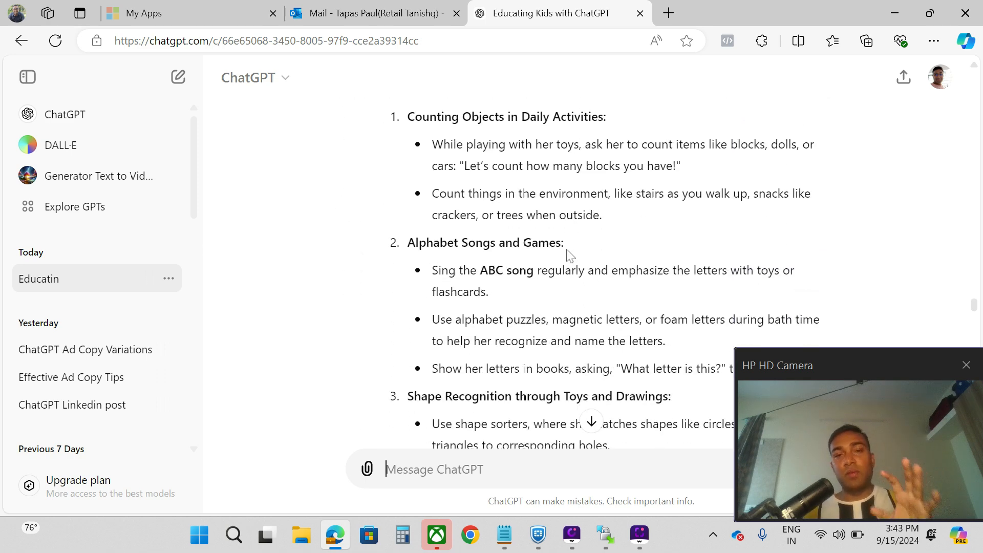
{"action": "scroll", "coordinate": [573, 250], "scroll_direction": "down", "scroll_amount": 5}
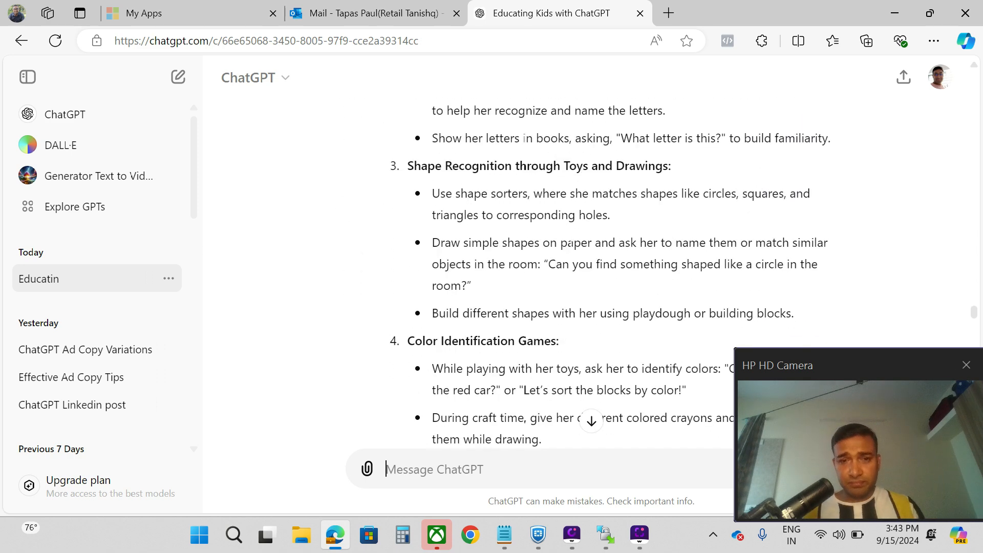
{"action": "scroll", "coordinate": [571, 251], "scroll_direction": "up", "scroll_amount": 5}
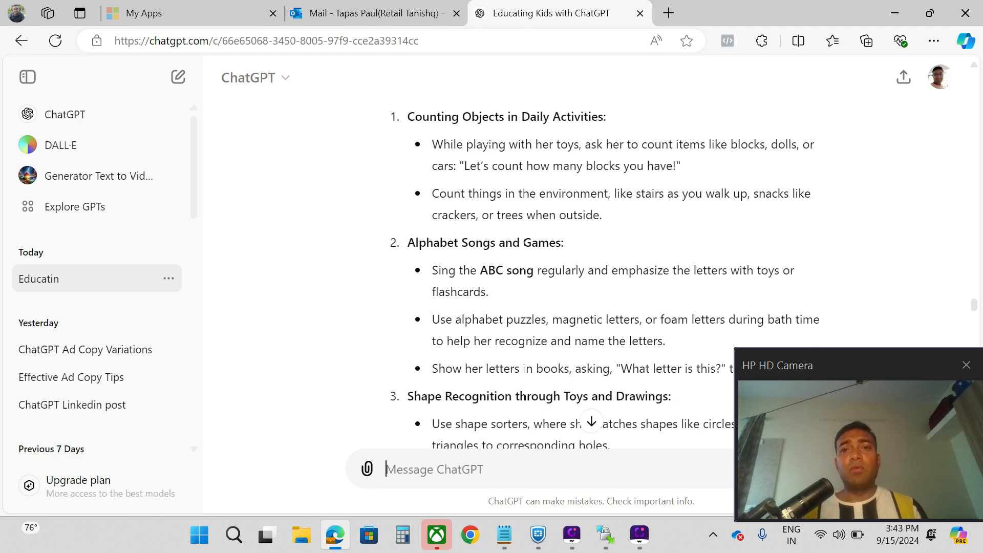
{"action": "scroll", "coordinate": [493, 154], "scroll_direction": "down", "scroll_amount": 1}
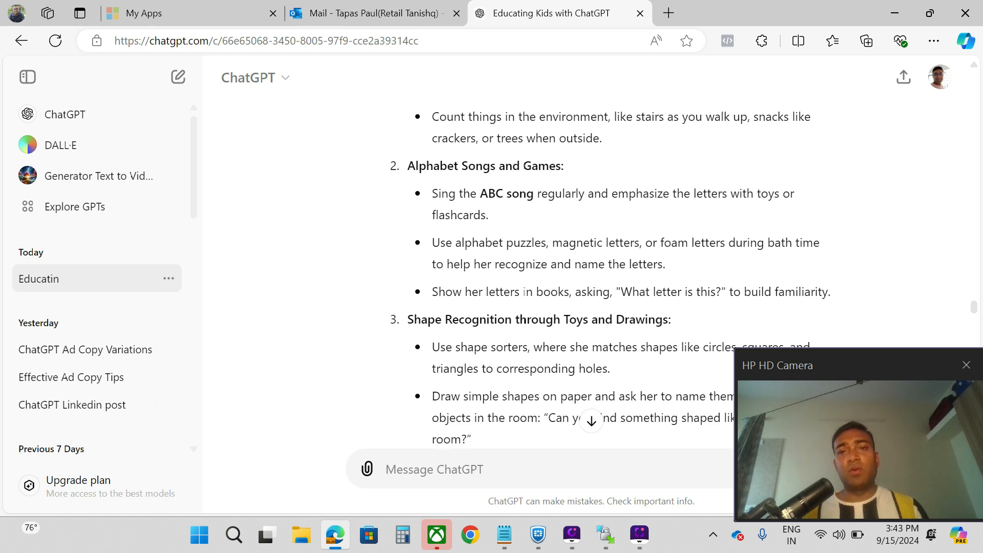
{"action": "scroll", "coordinate": [567, 181], "scroll_direction": "down", "scroll_amount": 1}
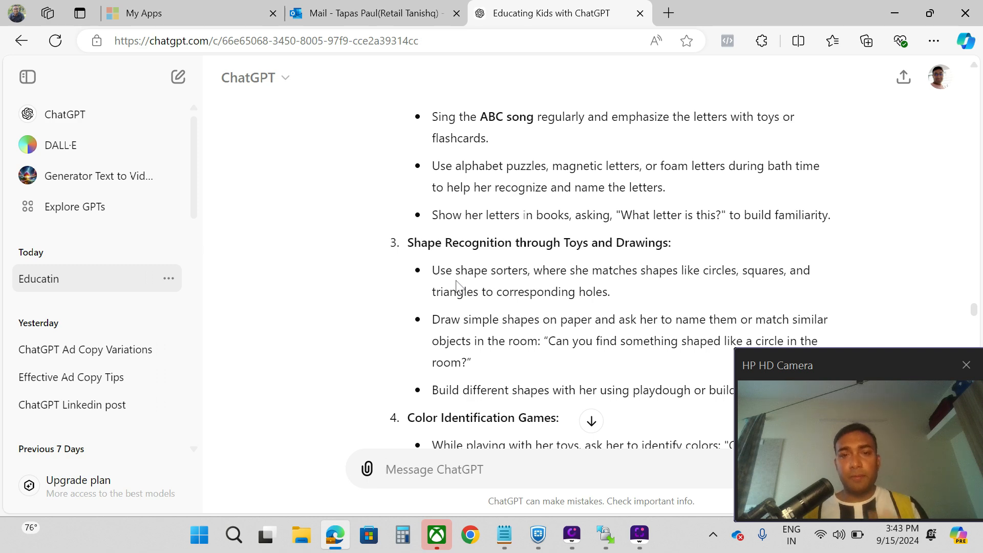
{"action": "scroll", "coordinate": [462, 283], "scroll_direction": "down", "scroll_amount": 2}
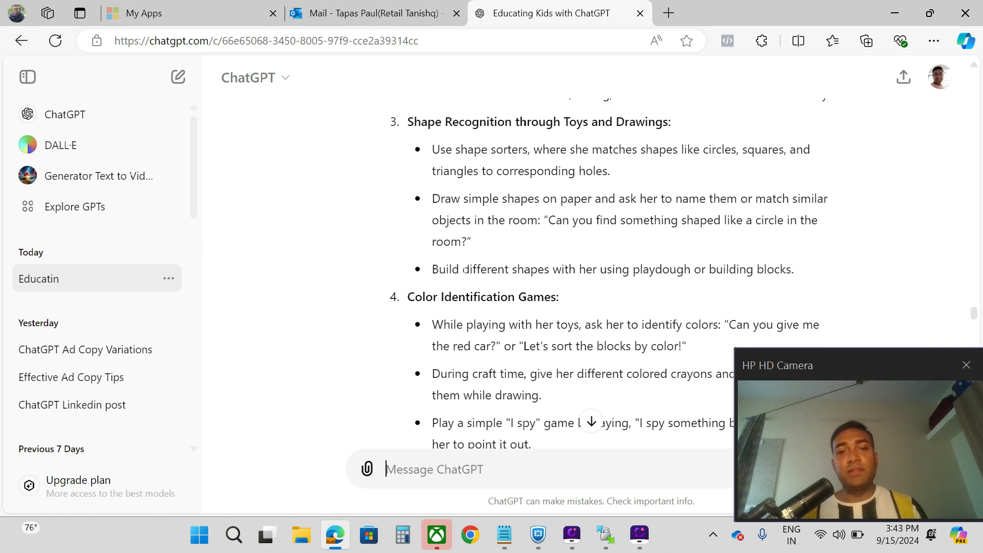
Go over the counting, alphabet and shape activities in the point 5 explanation again.
{"action": "scroll", "coordinate": [544, 285], "scroll_direction": "up", "scroll_amount": 5}
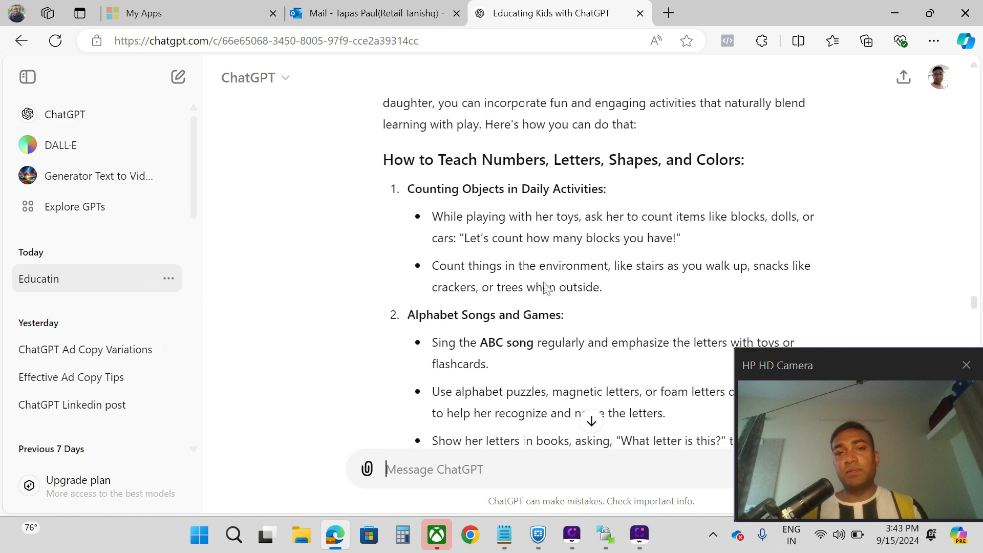
{"action": "scroll", "coordinate": [544, 285], "scroll_direction": "down", "scroll_amount": 4}
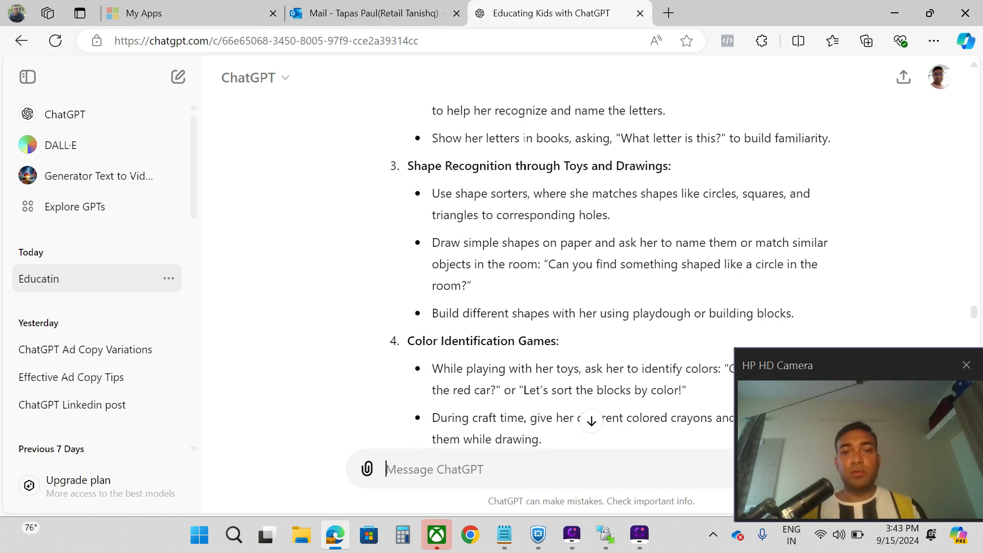
{"action": "scroll", "coordinate": [524, 357], "scroll_direction": "down", "scroll_amount": 1}
{"action": "scroll", "coordinate": [525, 357], "scroll_direction": "up", "scroll_amount": 4}
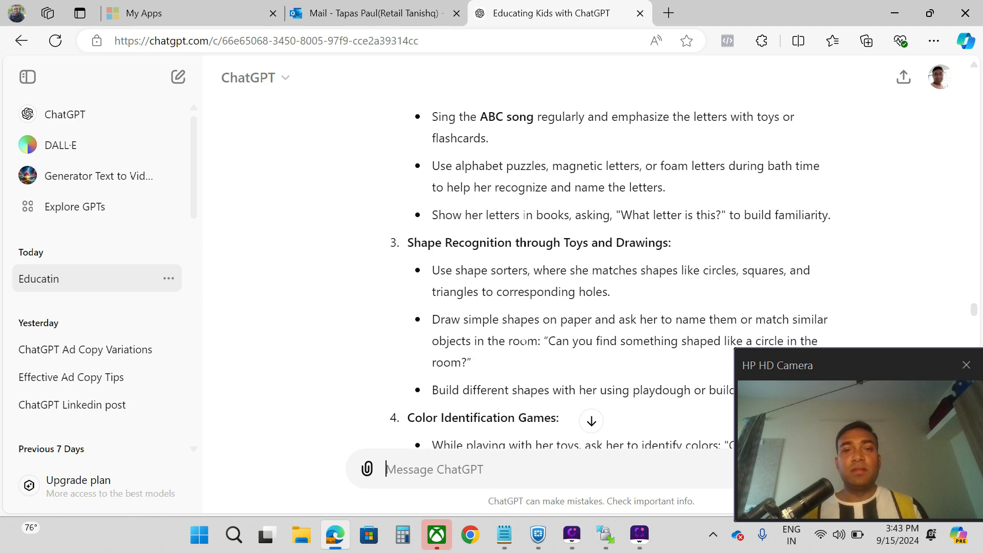
{"action": "scroll", "coordinate": [525, 357], "scroll_direction": "up", "scroll_amount": 1}
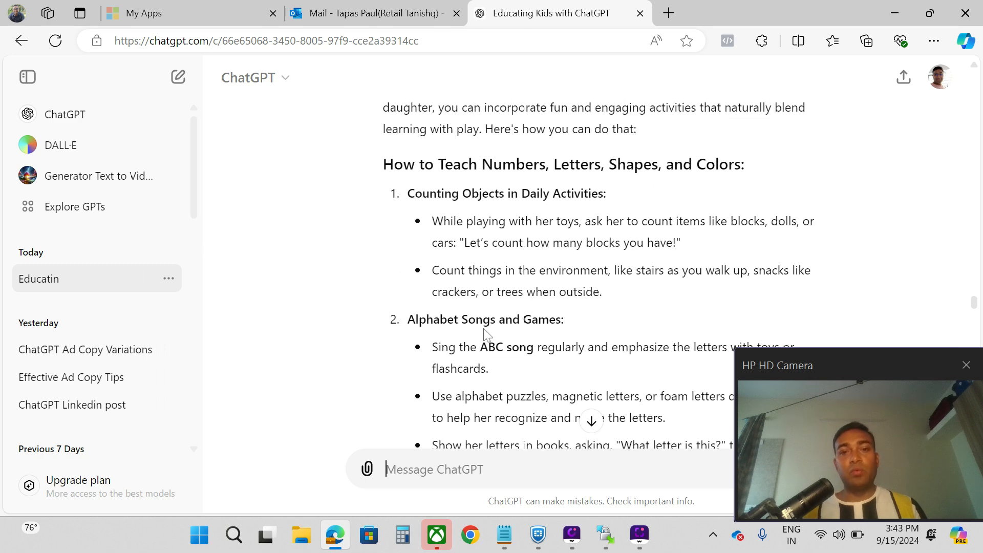
{"action": "scroll", "coordinate": [598, 288], "scroll_direction": "down", "scroll_amount": 2}
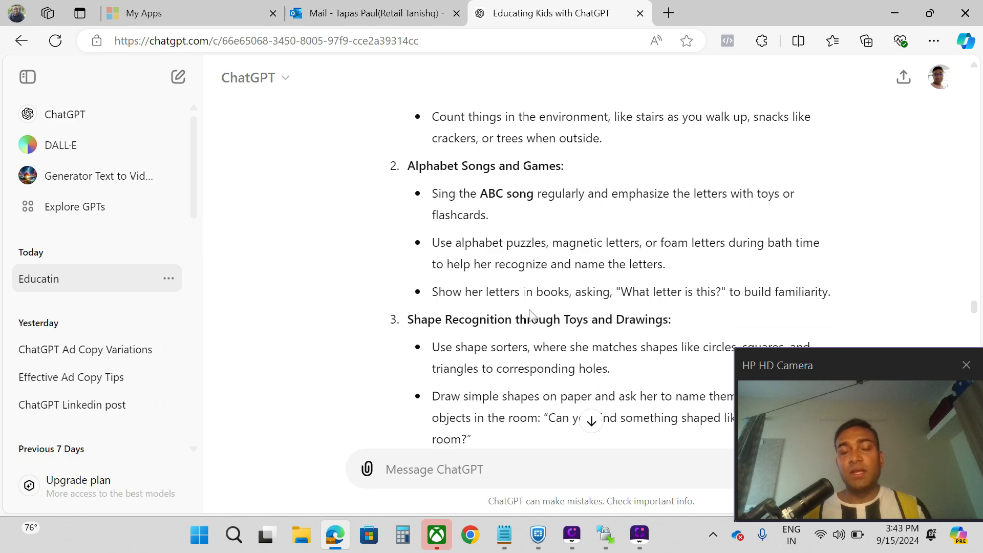
Read from Color Identification Games through Make Learning Fun to the "explain 4. iii" prompt, and look back at point 4.
{"action": "scroll", "coordinate": [533, 315], "scroll_direction": "down", "scroll_amount": 3}
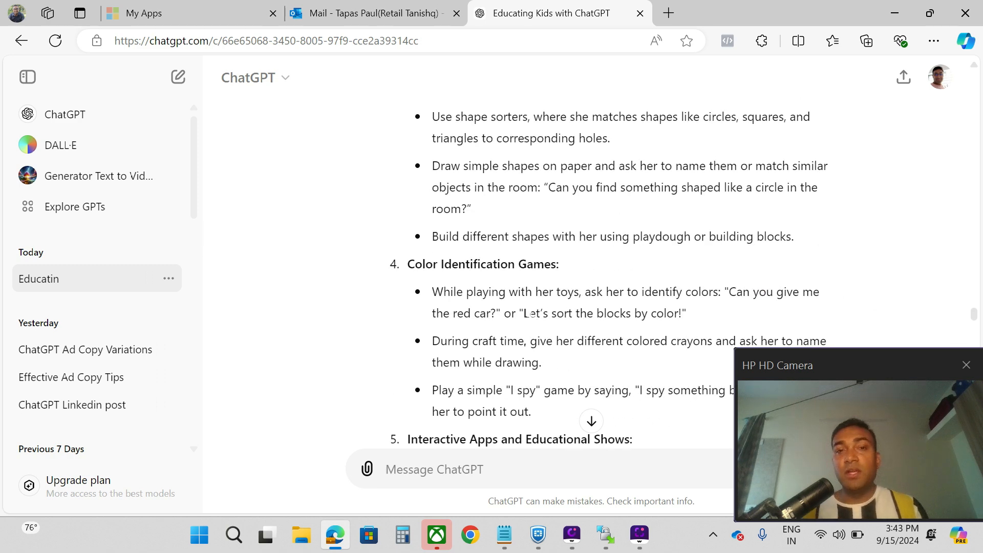
{"action": "scroll", "coordinate": [532, 314], "scroll_direction": "down", "scroll_amount": 2}
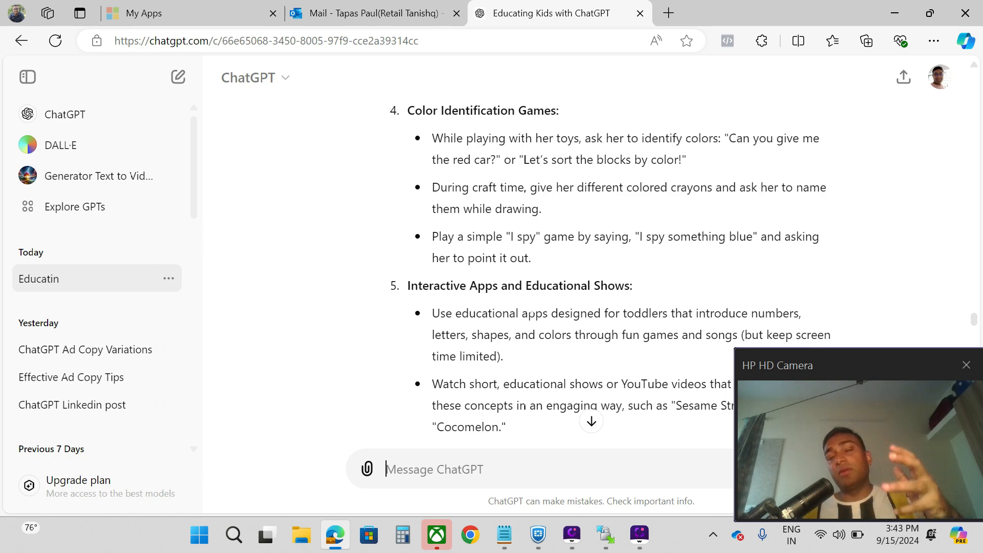
{"action": "scroll", "coordinate": [533, 311], "scroll_direction": "down", "scroll_amount": 4}
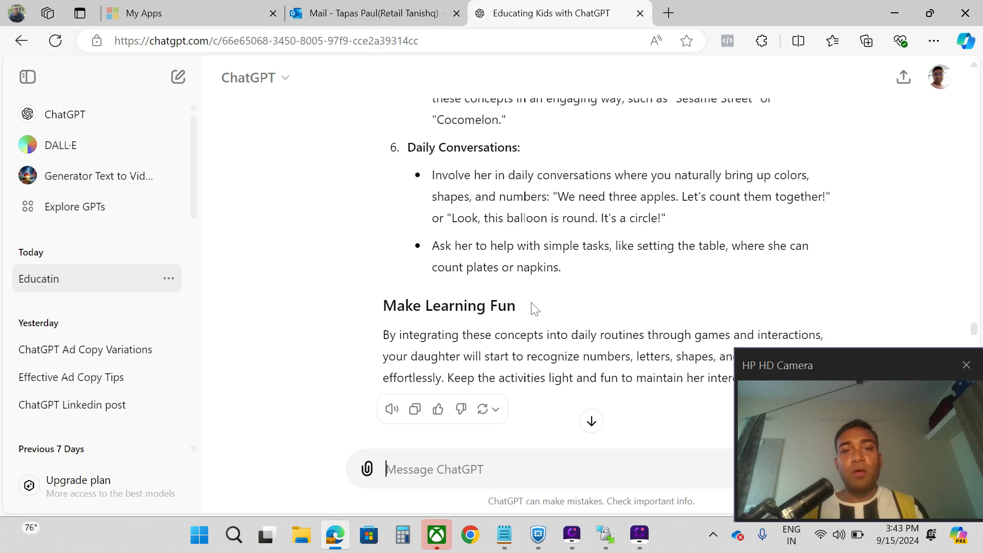
{"action": "scroll", "coordinate": [533, 307], "scroll_direction": "down", "scroll_amount": 2}
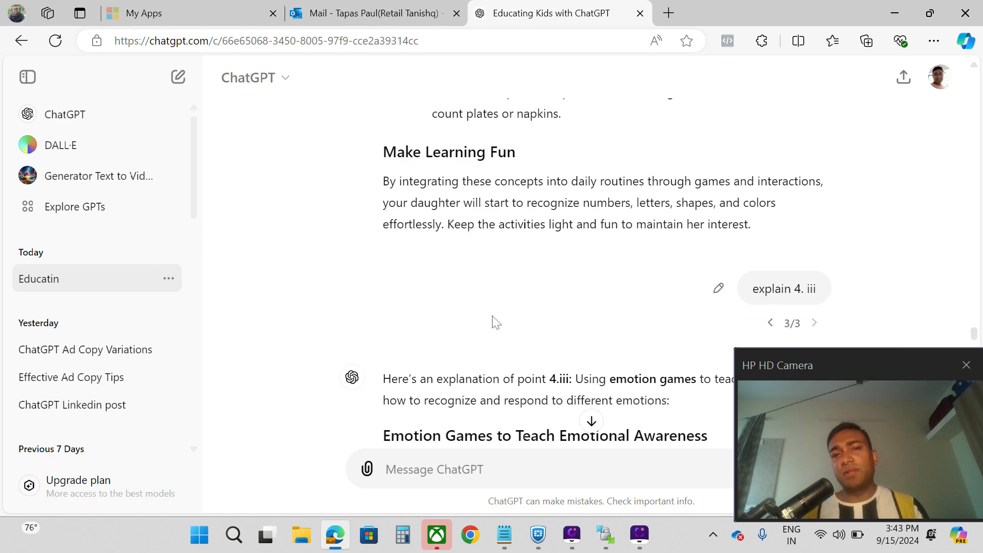
{"action": "scroll", "coordinate": [491, 323], "scroll_direction": "up", "scroll_amount": 5}
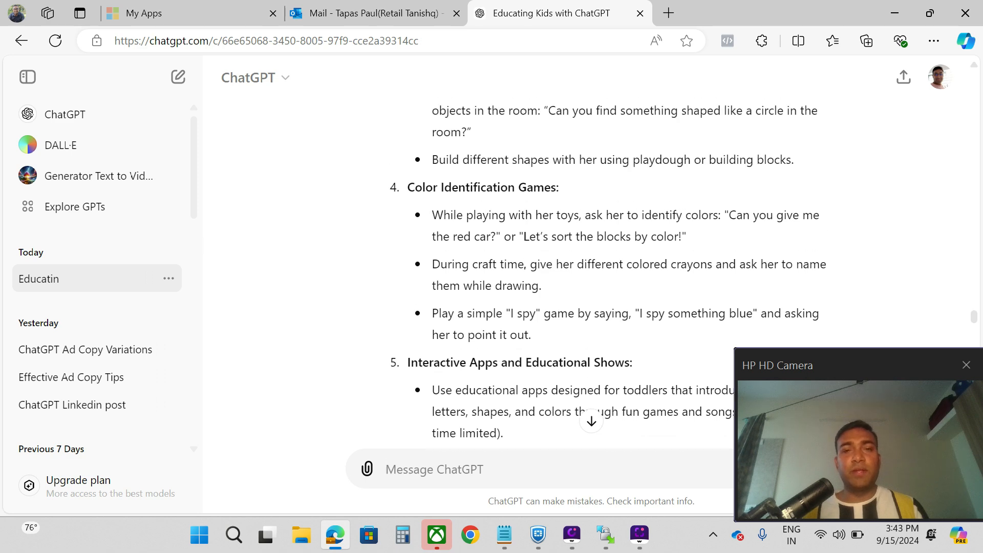
Read the start of the "explain 4. iii" answer, covering emotion games for emotional awareness and the Emotion Flashcards activity.
{"action": "scroll", "coordinate": [402, 226], "scroll_direction": "down", "scroll_amount": 10}
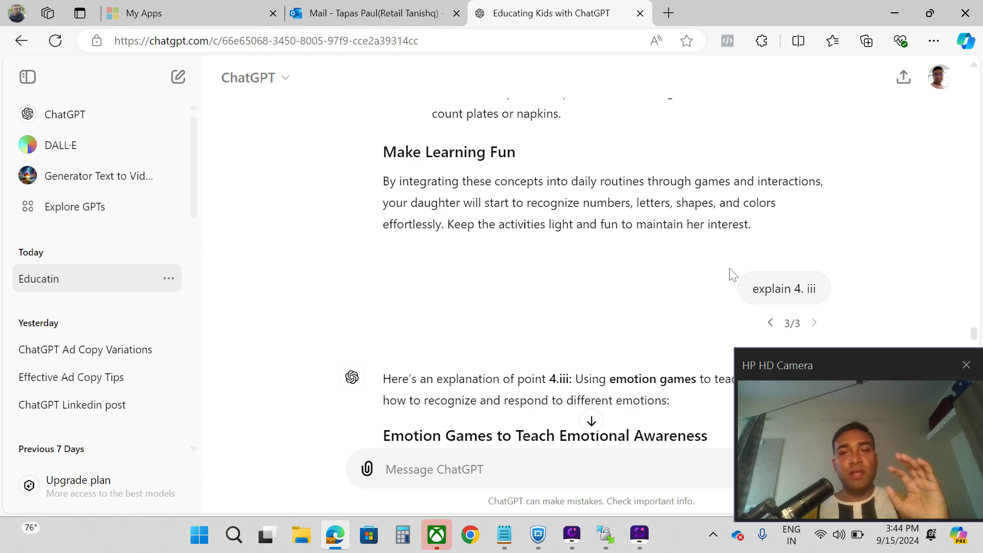
{"action": "scroll", "coordinate": [720, 279], "scroll_direction": "down", "scroll_amount": 6}
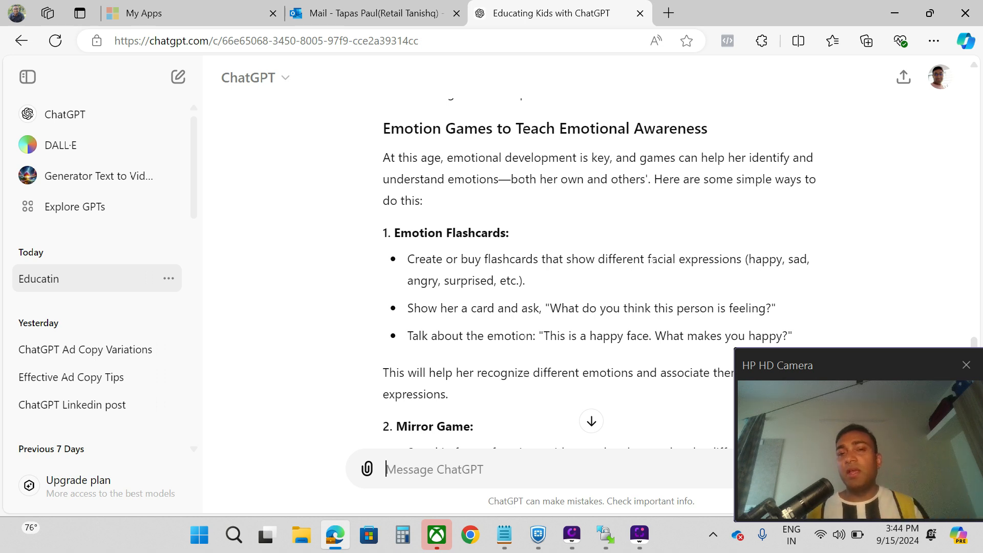
{"action": "scroll", "coordinate": [680, 217], "scroll_direction": "down", "scroll_amount": 3}
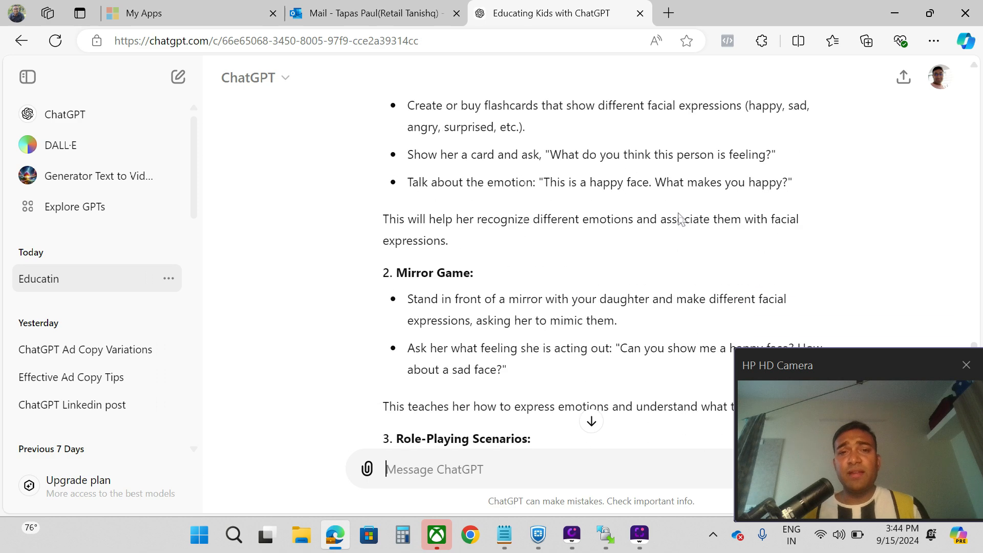
{"action": "scroll", "coordinate": [680, 218], "scroll_direction": "up", "scroll_amount": 5}
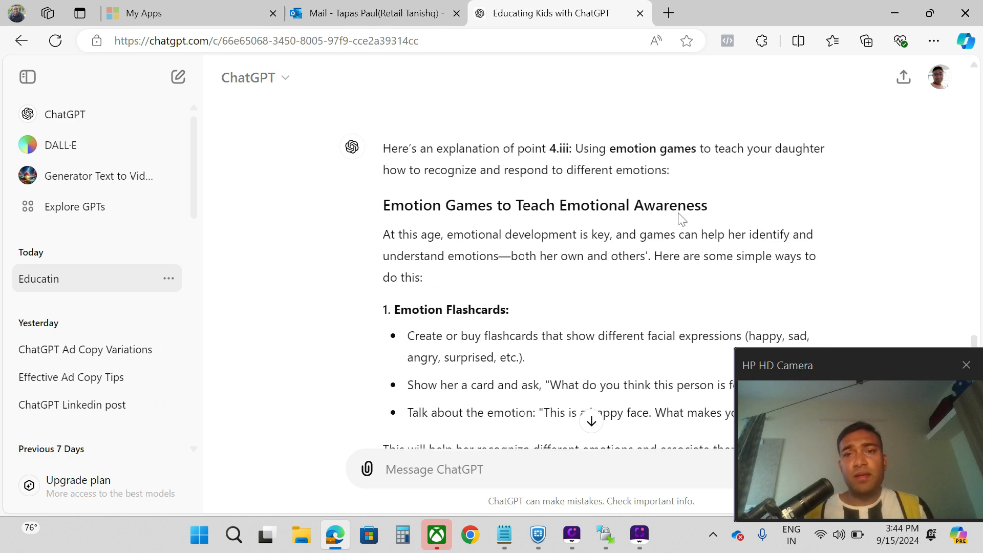
{"action": "scroll", "coordinate": [679, 206], "scroll_direction": "up", "scroll_amount": 3}
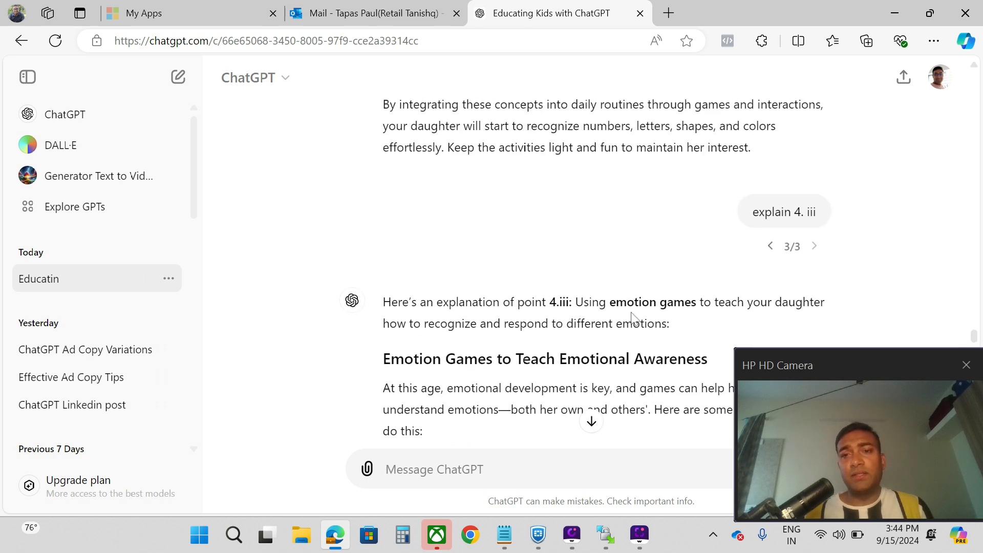
{"action": "scroll", "coordinate": [525, 307], "scroll_direction": "down", "scroll_amount": 5}
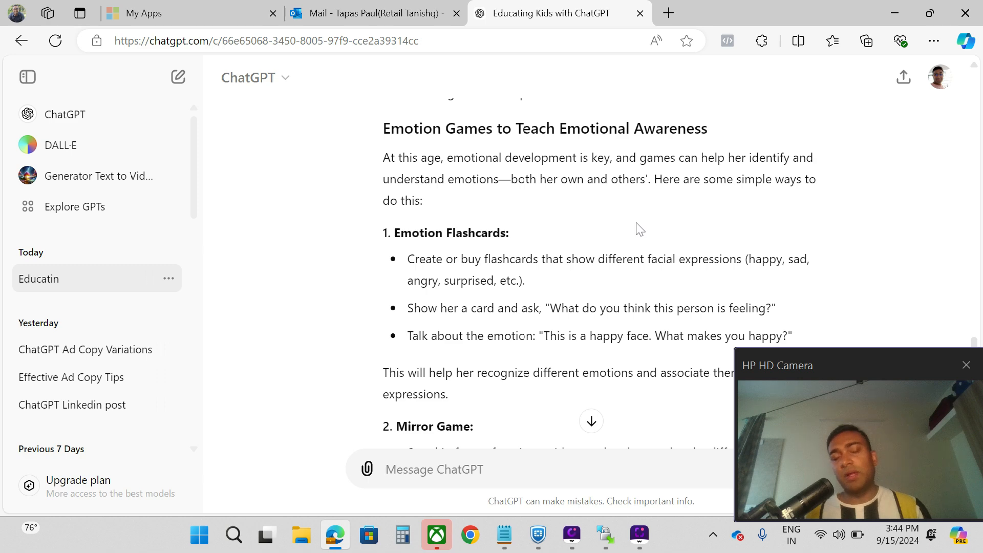
Read the Mirror Game, Role-Playing Scenarios and Emotion Storybooks activities in the point 4.iii explanation.
{"action": "scroll", "coordinate": [633, 225], "scroll_direction": "down", "scroll_amount": 5}
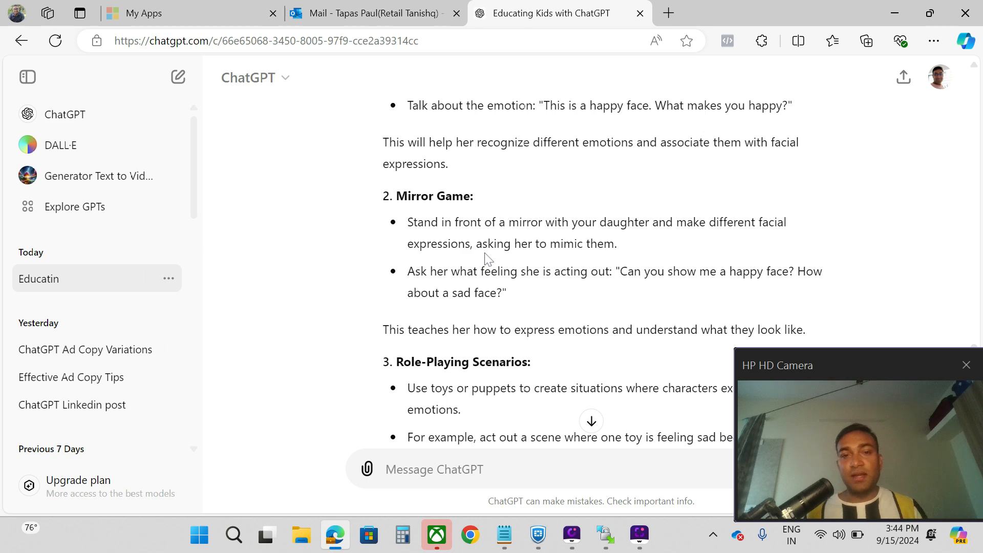
{"action": "scroll", "coordinate": [487, 261], "scroll_direction": "down", "scroll_amount": 5}
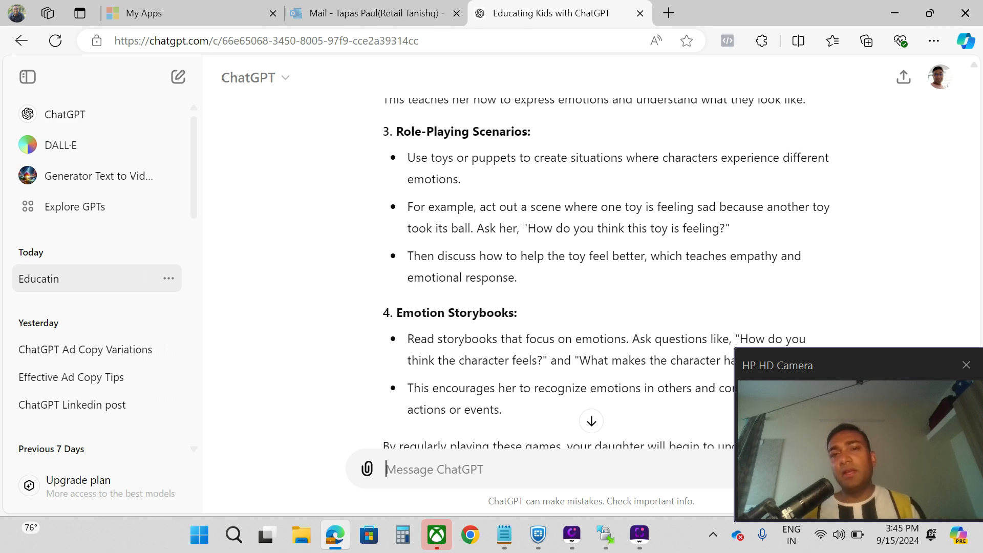
{"action": "scroll", "coordinate": [526, 279], "scroll_direction": "up", "scroll_amount": 3}
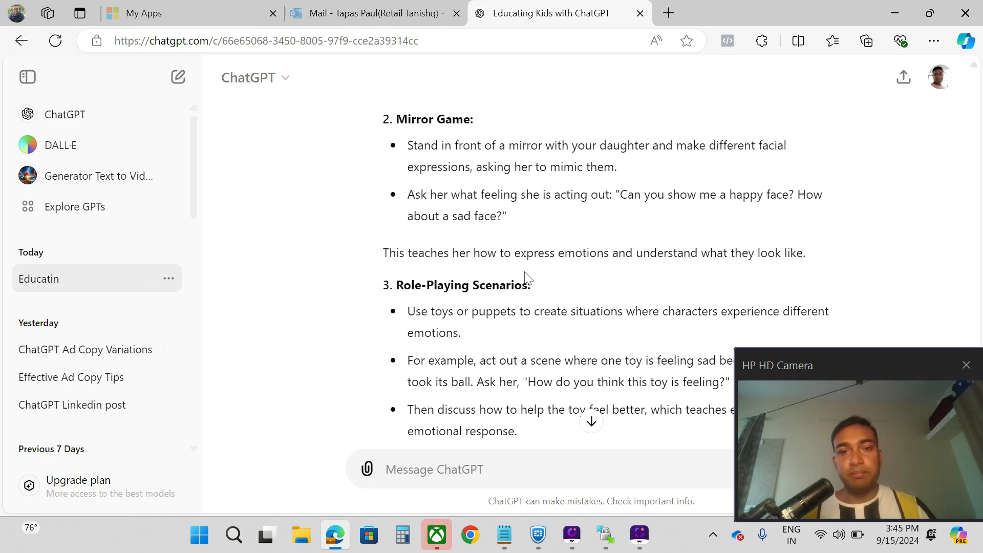
{"action": "scroll", "coordinate": [525, 272], "scroll_direction": "down", "scroll_amount": 5}
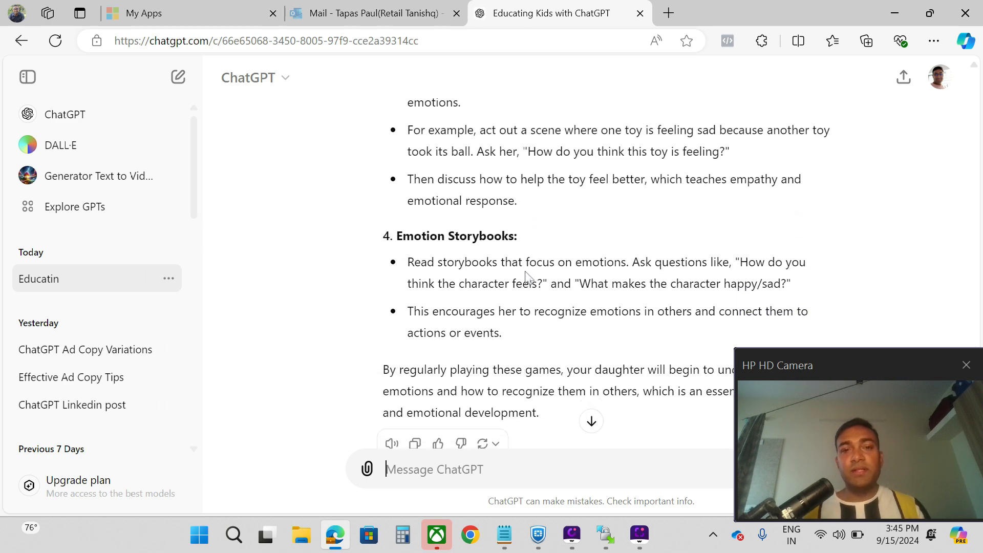
{"action": "scroll", "coordinate": [542, 256], "scroll_direction": "down", "scroll_amount": 1}
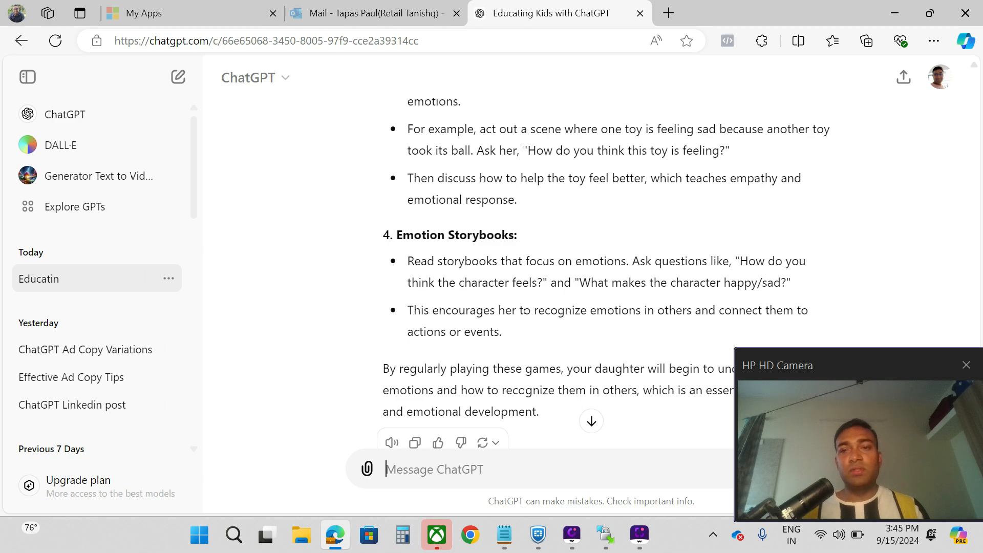
{"action": "scroll", "coordinate": [543, 256], "scroll_direction": "down", "scroll_amount": 1}
Review the prompt asking for 10 productive questions every day and read the Day 1 question list.
{"action": "scroll", "coordinate": [546, 261], "scroll_direction": "down", "scroll_amount": 2}
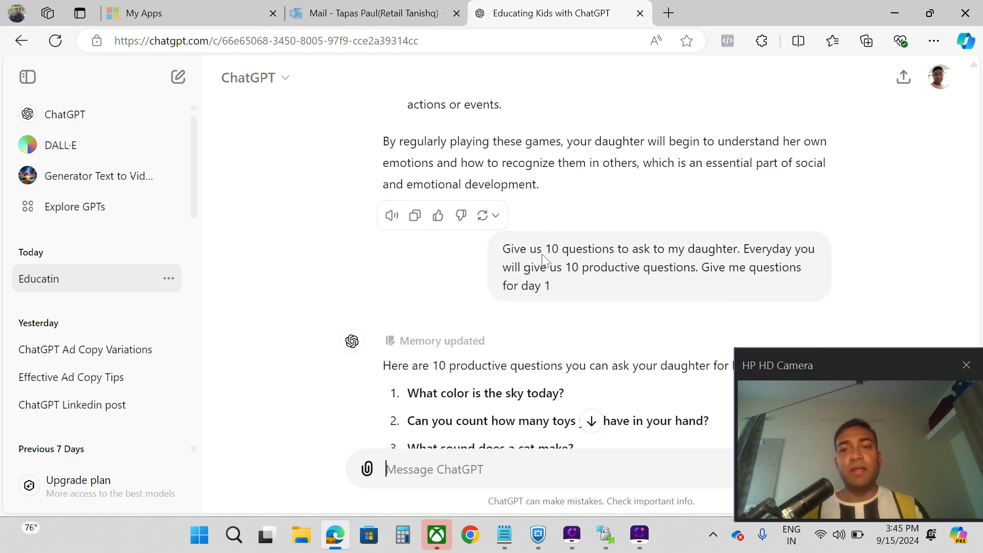
{"action": "scroll", "coordinate": [544, 260], "scroll_direction": "up", "scroll_amount": 1}
{"action": "scroll", "coordinate": [543, 258], "scroll_direction": "up", "scroll_amount": 1}
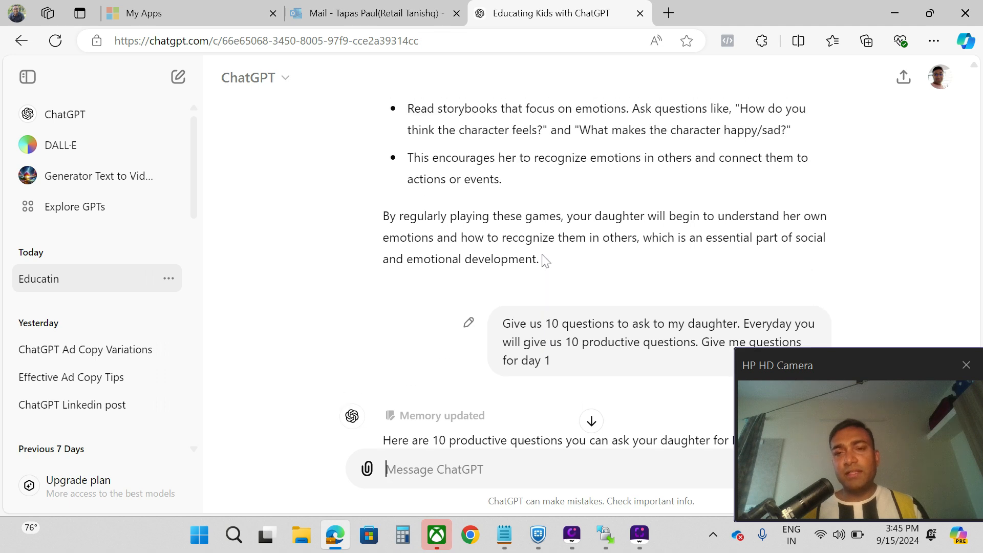
{"action": "scroll", "coordinate": [543, 258], "scroll_direction": "down", "scroll_amount": 1}
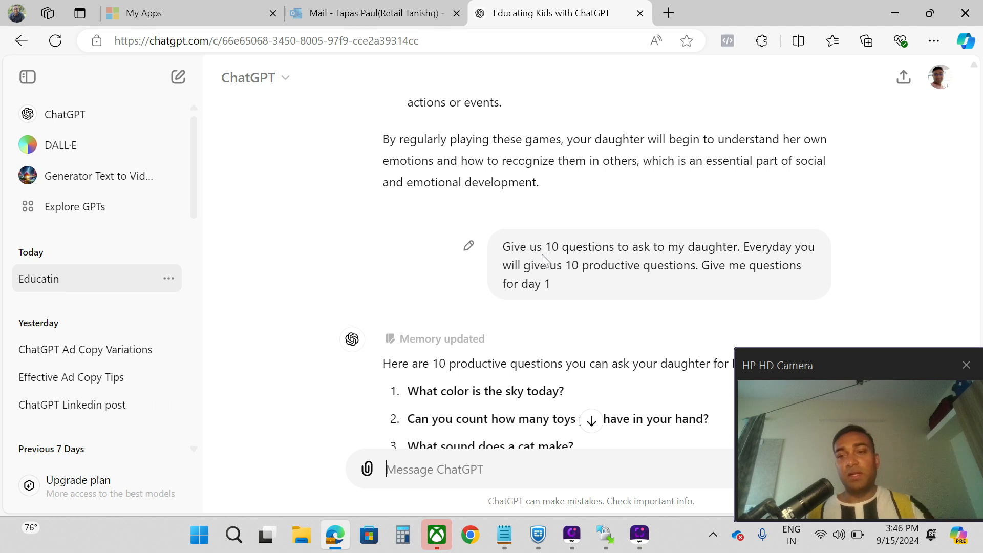
{"action": "scroll", "coordinate": [544, 260], "scroll_direction": "down", "scroll_amount": 2}
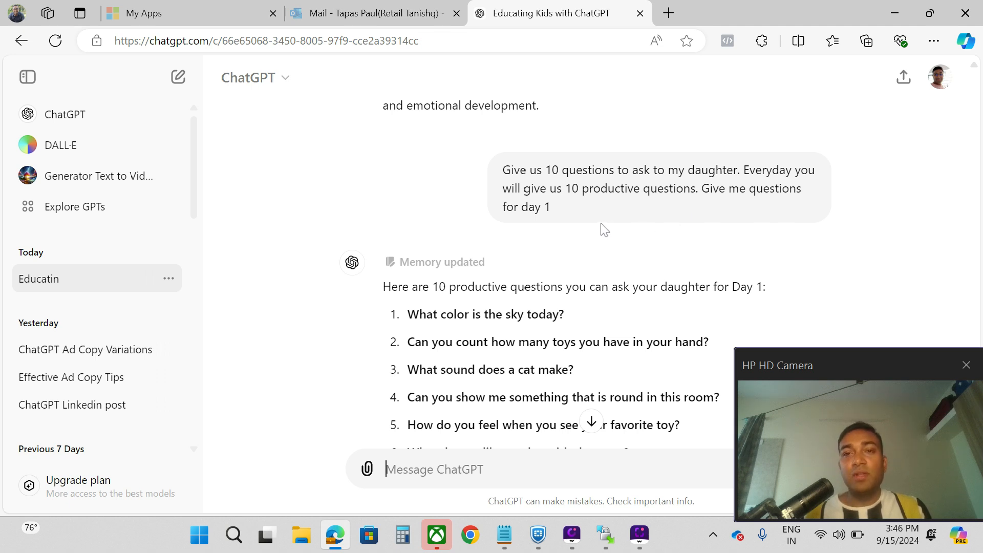
{"action": "scroll", "coordinate": [605, 230], "scroll_direction": "down", "scroll_amount": 3}
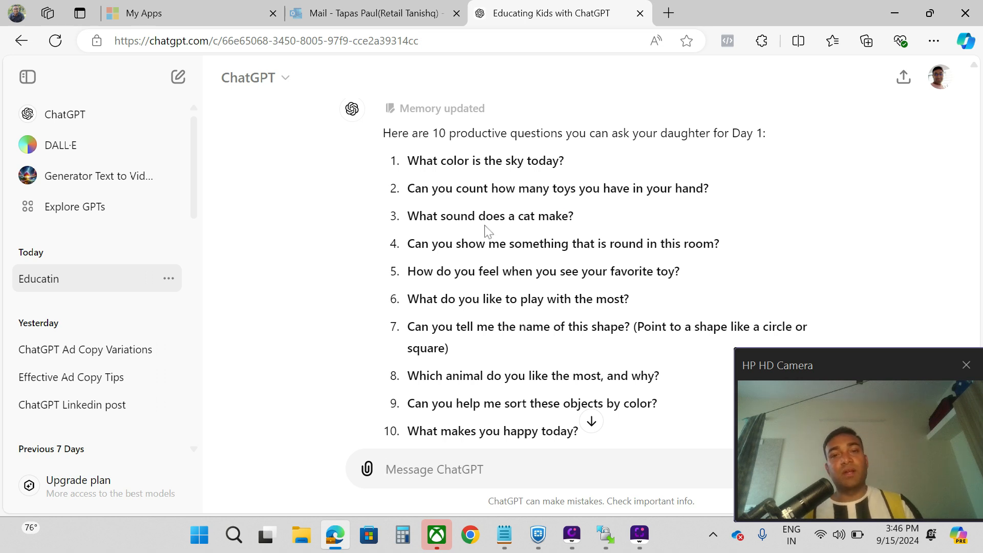
{"action": "scroll", "coordinate": [487, 231], "scroll_direction": "down", "scroll_amount": 1}
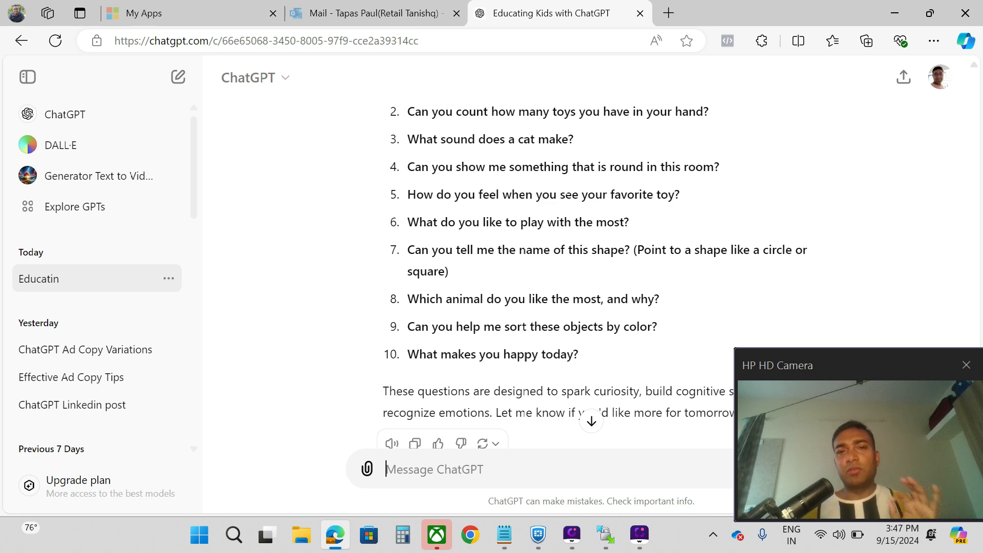
{"action": "scroll", "coordinate": [565, 190], "scroll_direction": "up", "scroll_amount": 1}
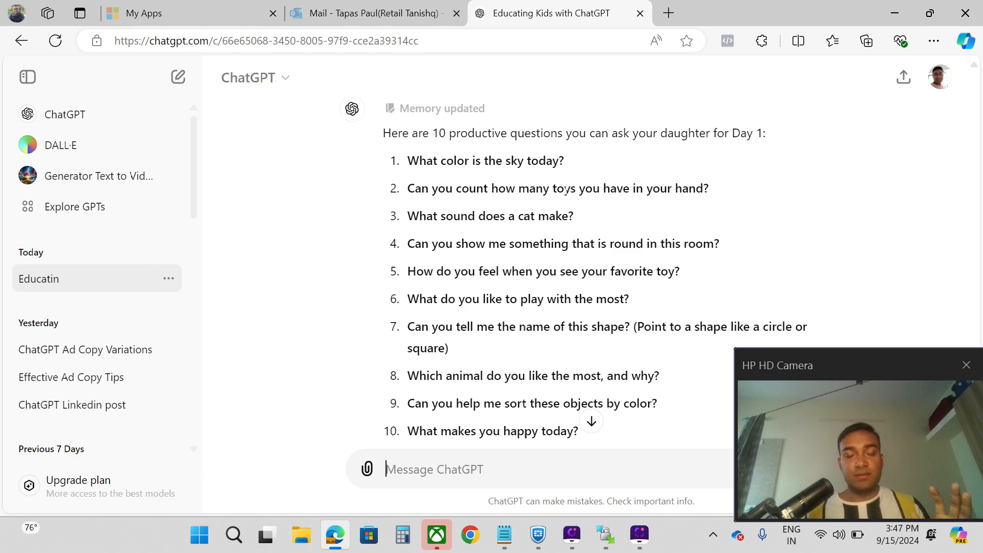
Read the ten Day 2 questions and the closing note beneath them.
{"action": "scroll", "coordinate": [565, 190], "scroll_direction": "down", "scroll_amount": 8}
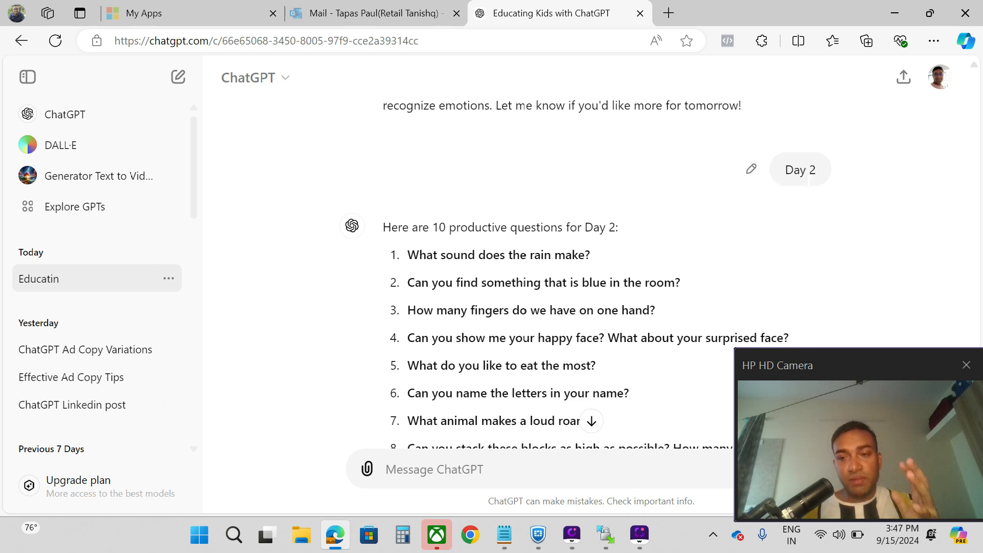
{"action": "scroll", "coordinate": [766, 193], "scroll_direction": "down", "scroll_amount": 2}
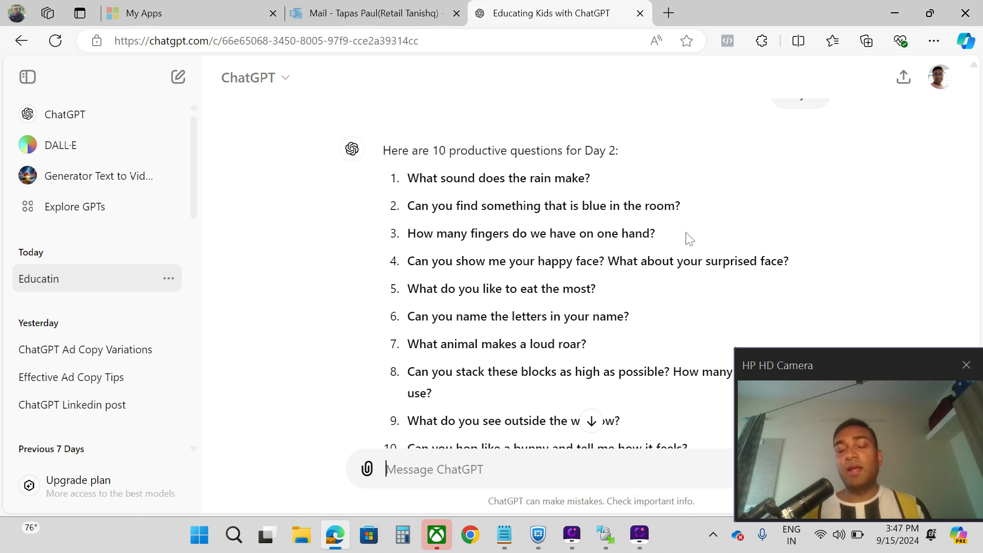
{"action": "scroll", "coordinate": [689, 238], "scroll_direction": "down", "scroll_amount": 3}
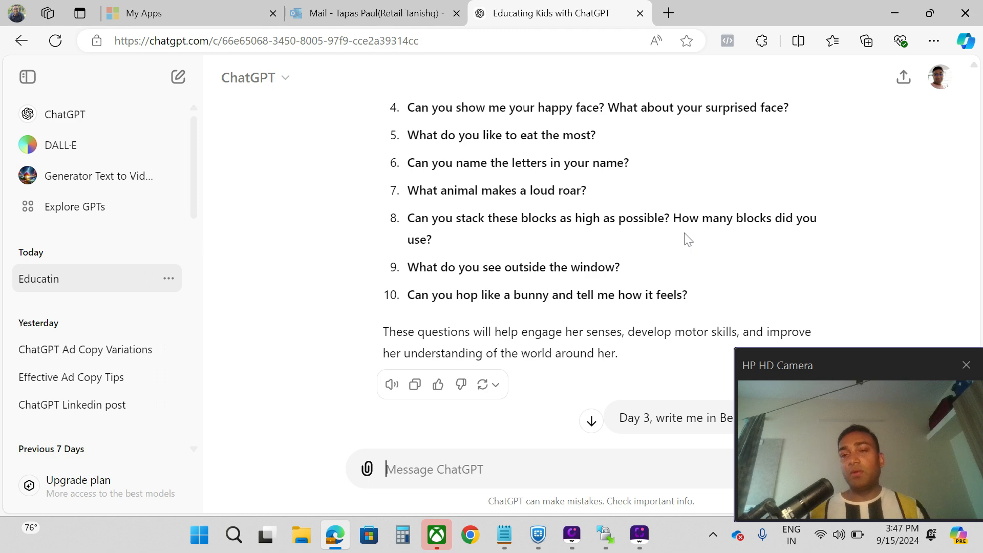
Review the "Day 3, write me in Bengali language." prompt and its list of Bengali questions.
{"action": "scroll", "coordinate": [685, 226], "scroll_direction": "down", "scroll_amount": 5}
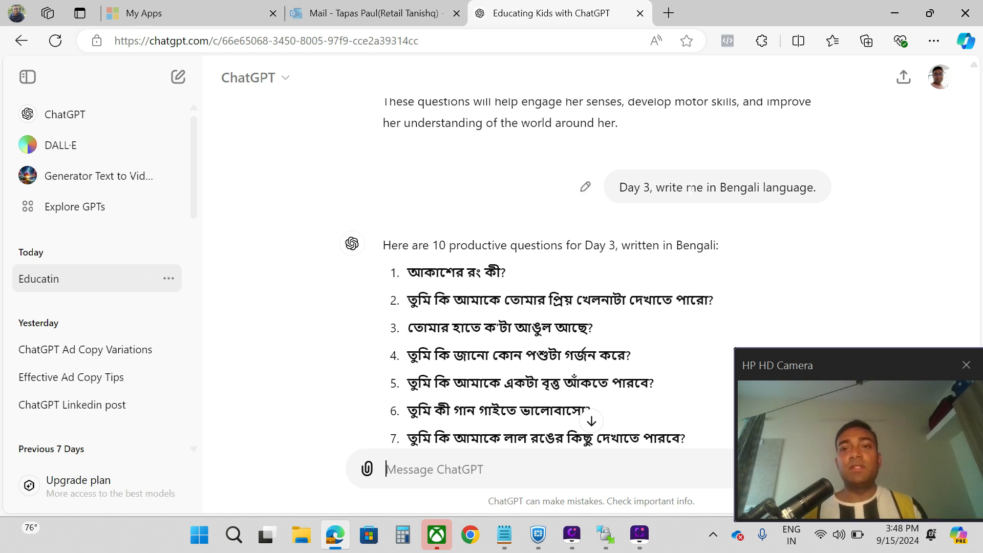
{"action": "scroll", "coordinate": [615, 189], "scroll_direction": "down", "scroll_amount": 2}
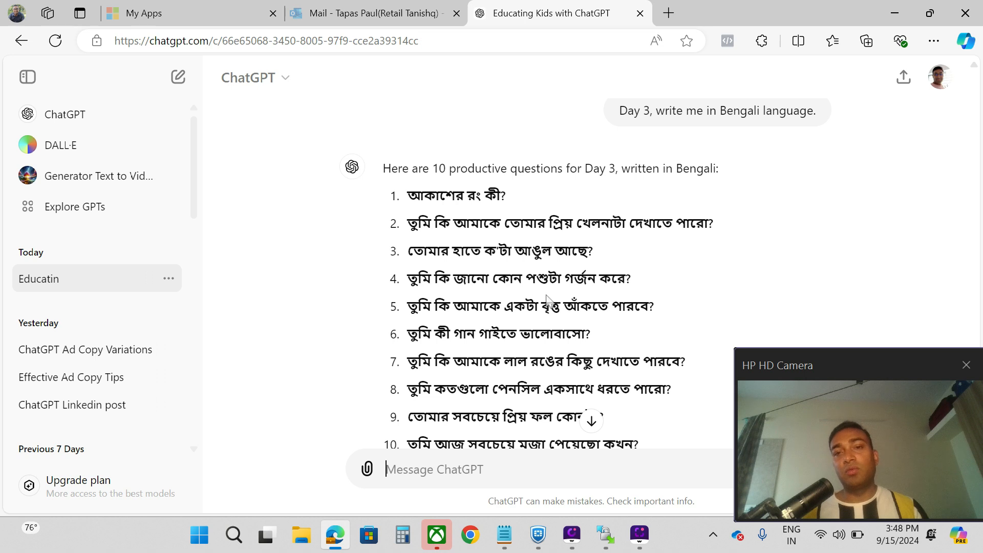
{"action": "scroll", "coordinate": [573, 297], "scroll_direction": "down", "scroll_amount": 3}
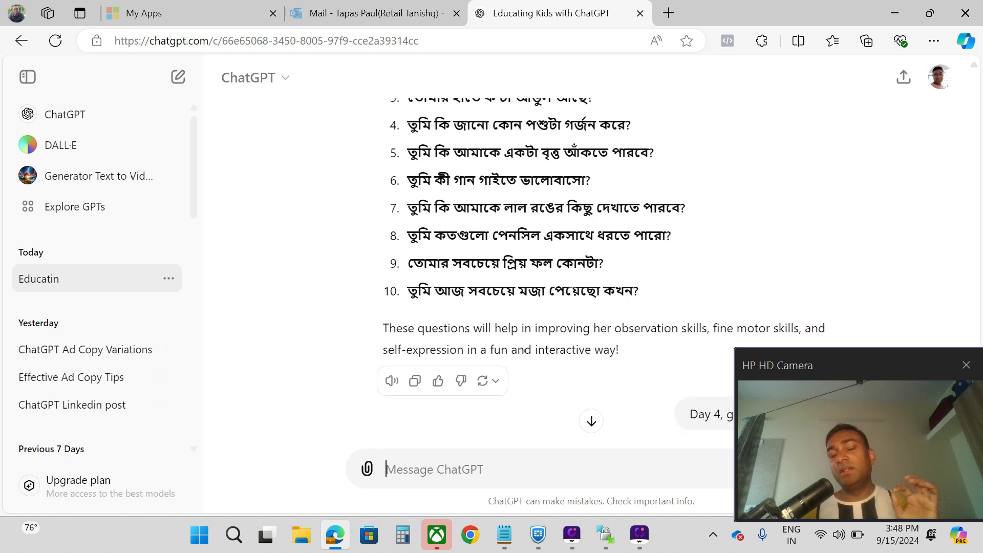
{"action": "scroll", "coordinate": [572, 297], "scroll_direction": "up", "scroll_amount": 3}
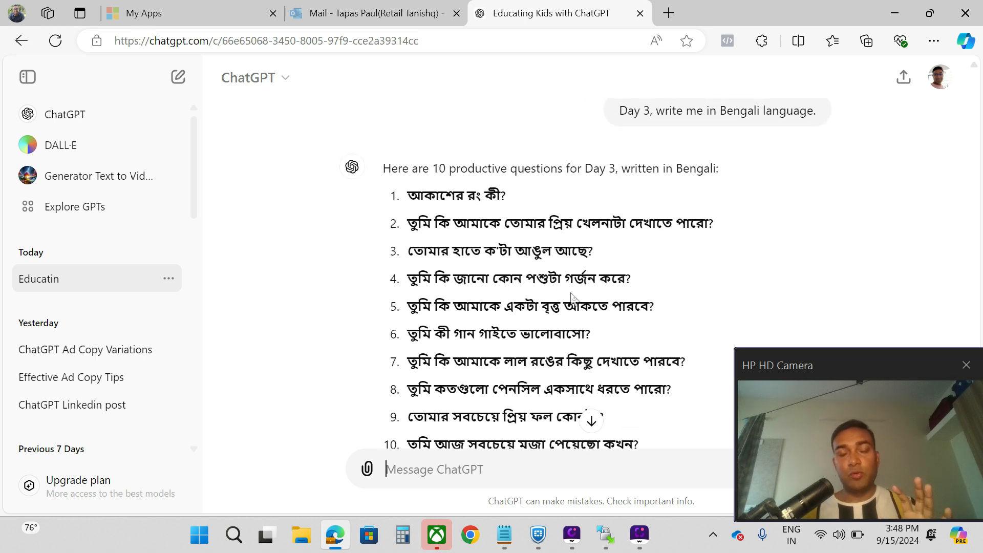
Review the "Day 4, give me in hindi." prompt and its list of Hindi questions.
{"action": "scroll", "coordinate": [572, 297], "scroll_direction": "down", "scroll_amount": 8}
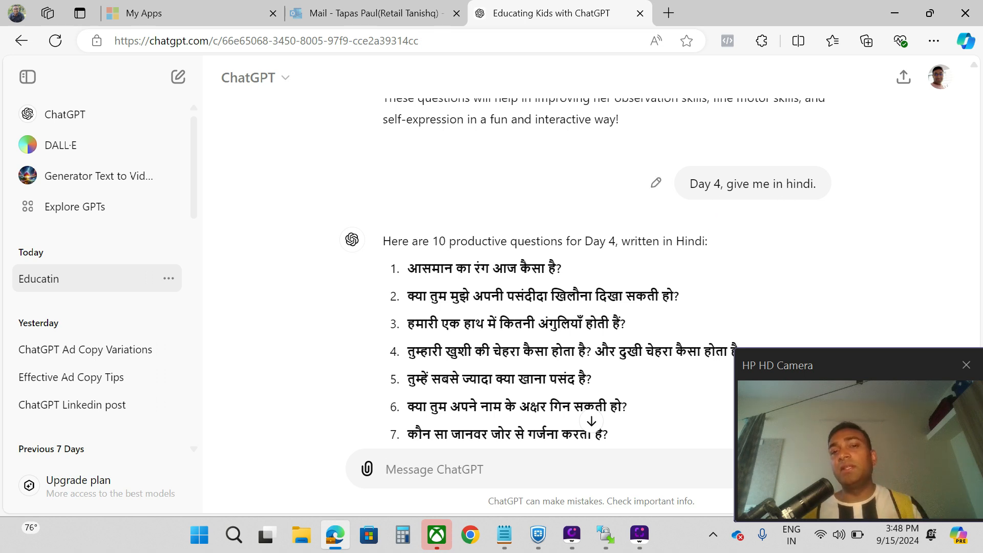
{"action": "scroll", "coordinate": [484, 261], "scroll_direction": "down", "scroll_amount": 2}
{"action": "scroll", "coordinate": [484, 261], "scroll_direction": "down", "scroll_amount": 3}
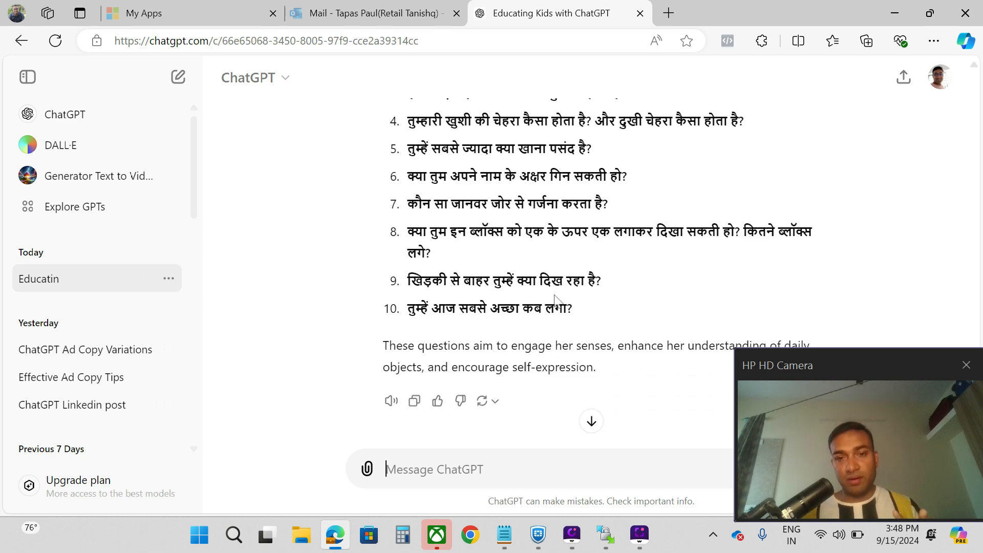
{"action": "scroll", "coordinate": [555, 298], "scroll_direction": "up", "scroll_amount": 3}
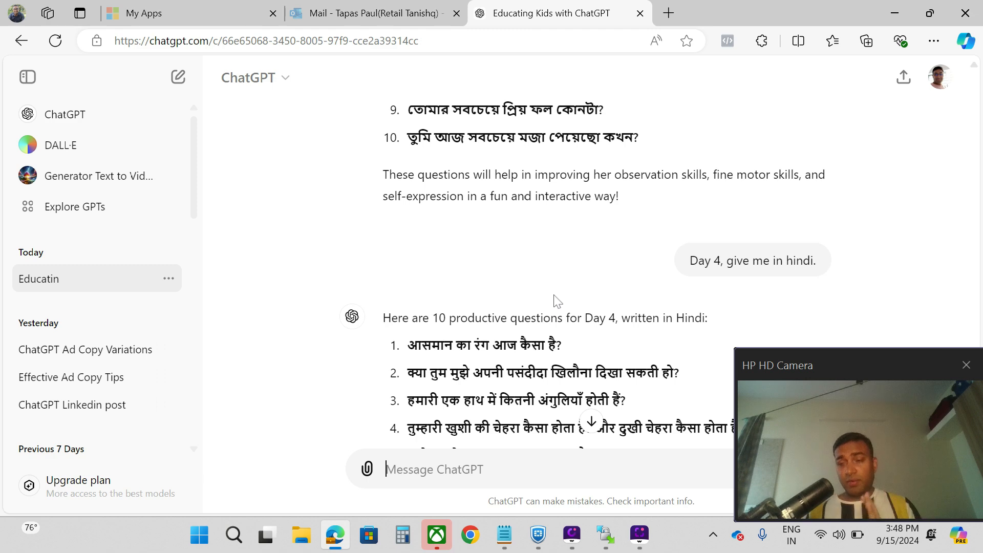
{"action": "scroll", "coordinate": [557, 301], "scroll_direction": "down", "scroll_amount": 3}
Go back through the daily question lists to the Emotion Flashcards activity in the point 4.iii explanation.
{"action": "scroll", "coordinate": [557, 301], "scroll_direction": "up", "scroll_amount": 5}
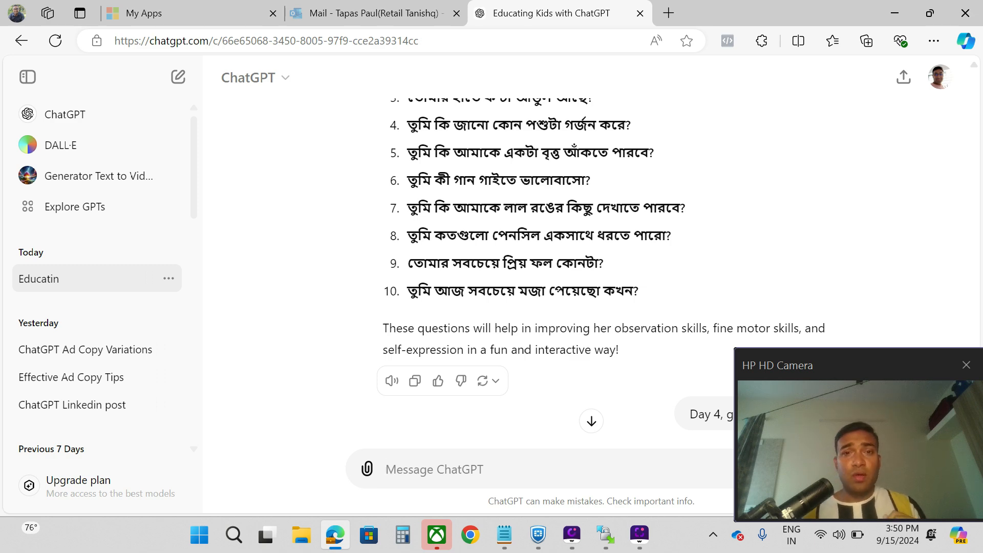
{"action": "scroll", "coordinate": [547, 303], "scroll_direction": "up", "scroll_amount": 15}
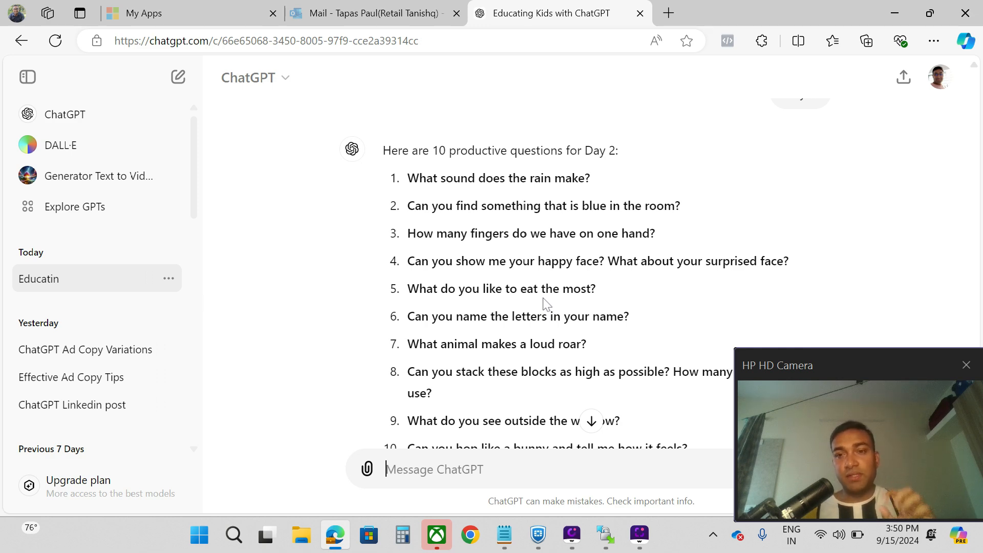
{"action": "scroll", "coordinate": [547, 304], "scroll_direction": "up", "scroll_amount": 5}
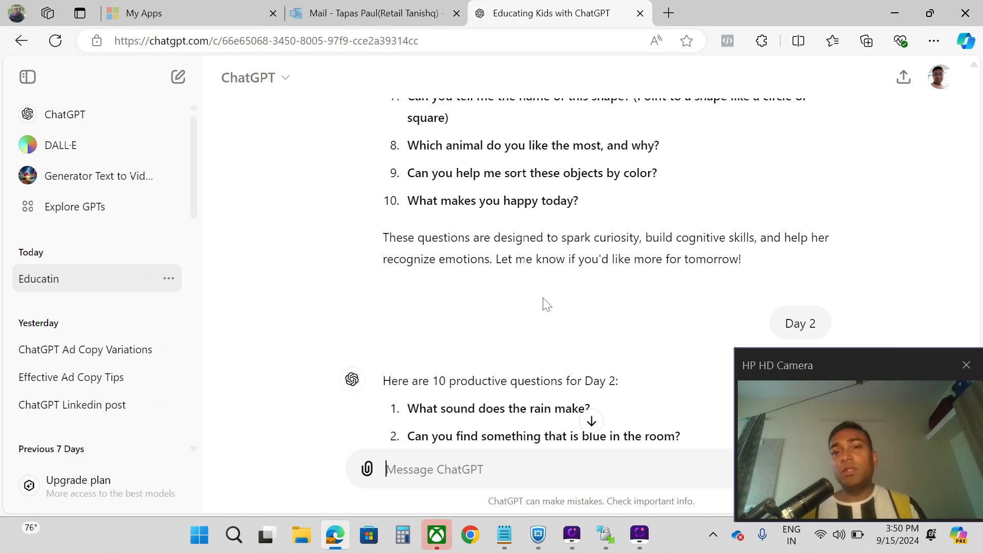
{"action": "scroll", "coordinate": [547, 304], "scroll_direction": "up", "scroll_amount": 15}
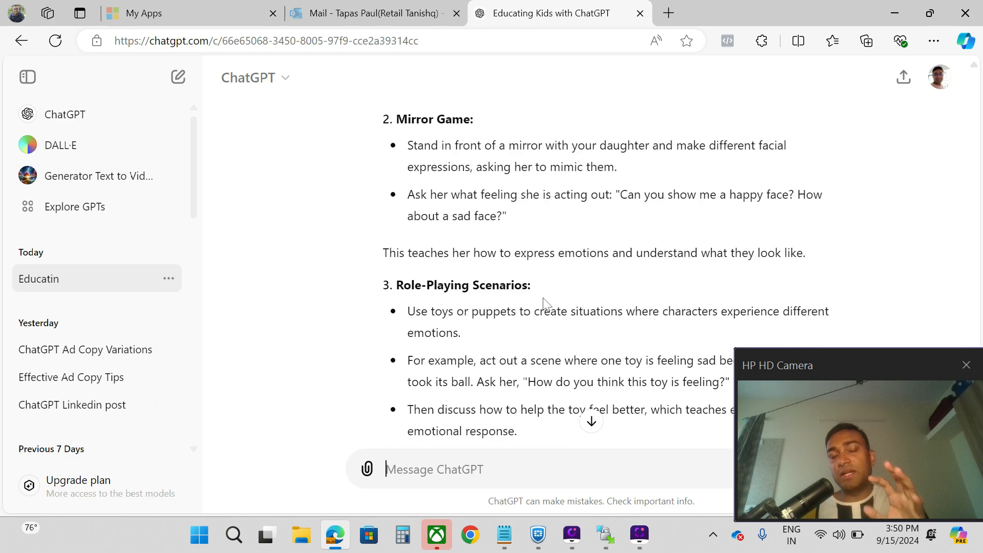
{"action": "scroll", "coordinate": [546, 304], "scroll_direction": "up", "scroll_amount": 5}
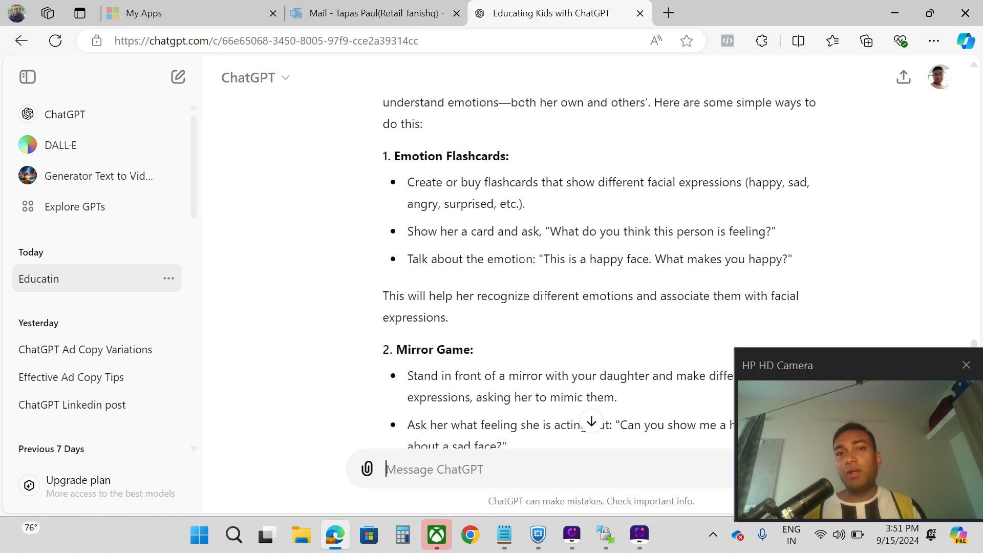
Search the web for "SAD FACE" in a new browser tab and show the image results.
{"action": "left_click", "coordinate": [669, 14]}
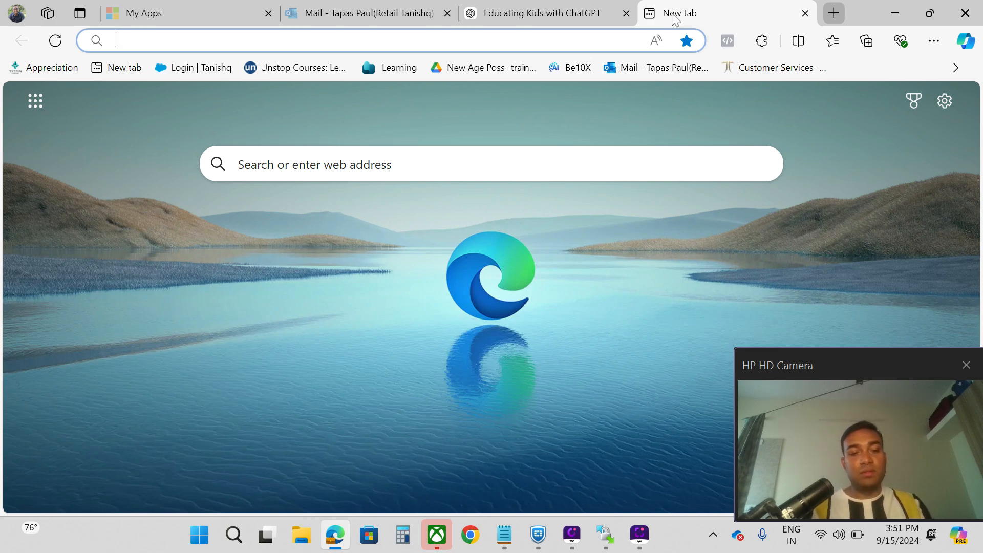
{"action": "type", "text": "SAD FACE"}
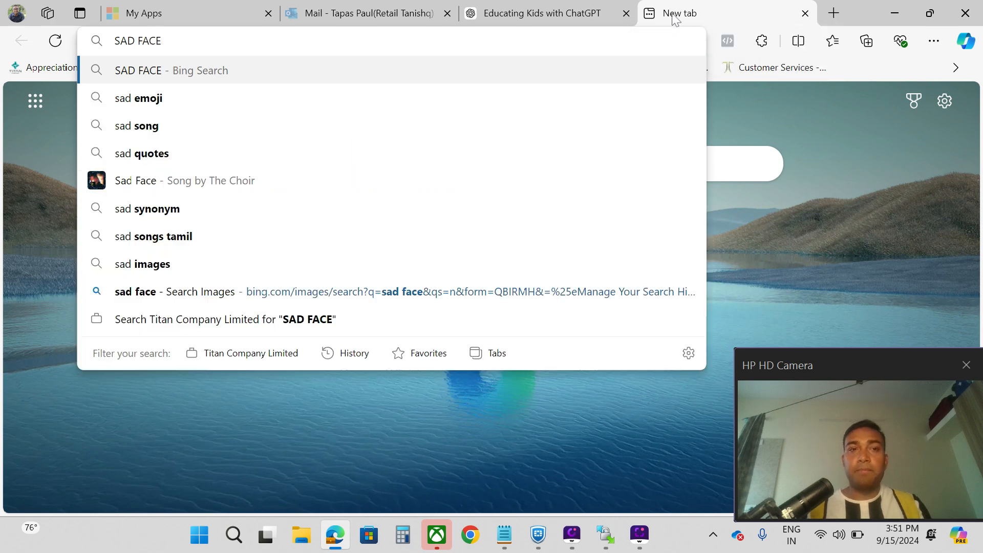
{"action": "key", "text": "Return"}
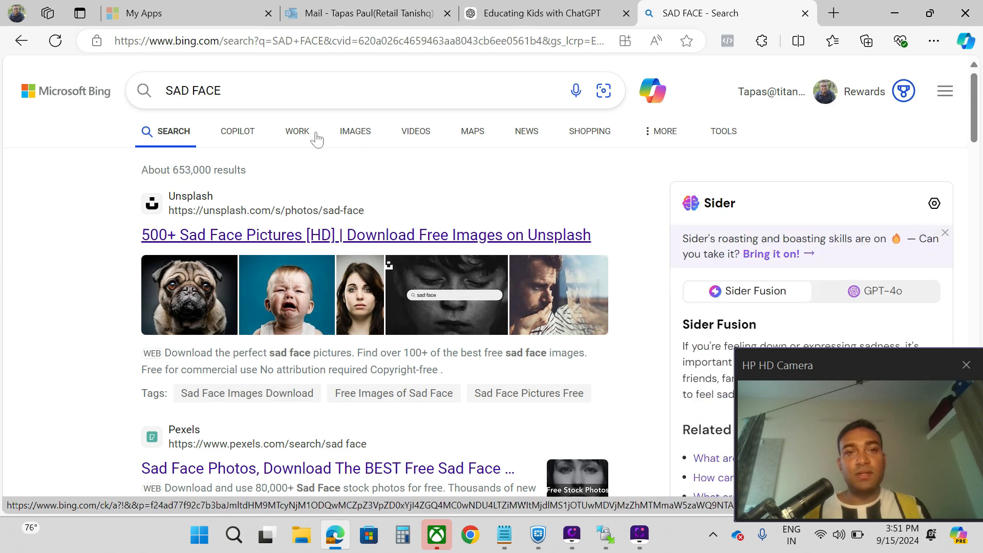
{"action": "left_click", "coordinate": [357, 133]}
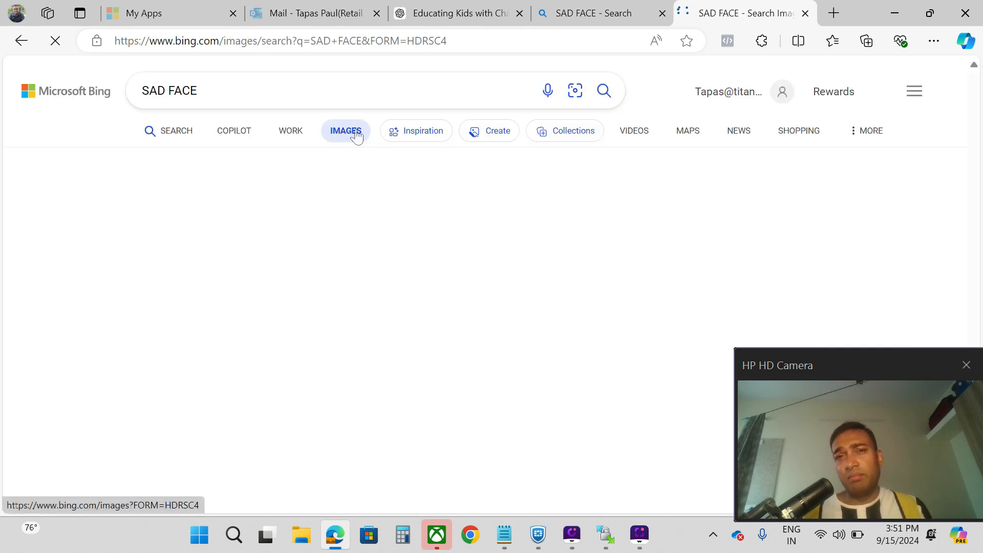
{"action": "scroll", "coordinate": [399, 203], "scroll_direction": "down", "scroll_amount": 2}
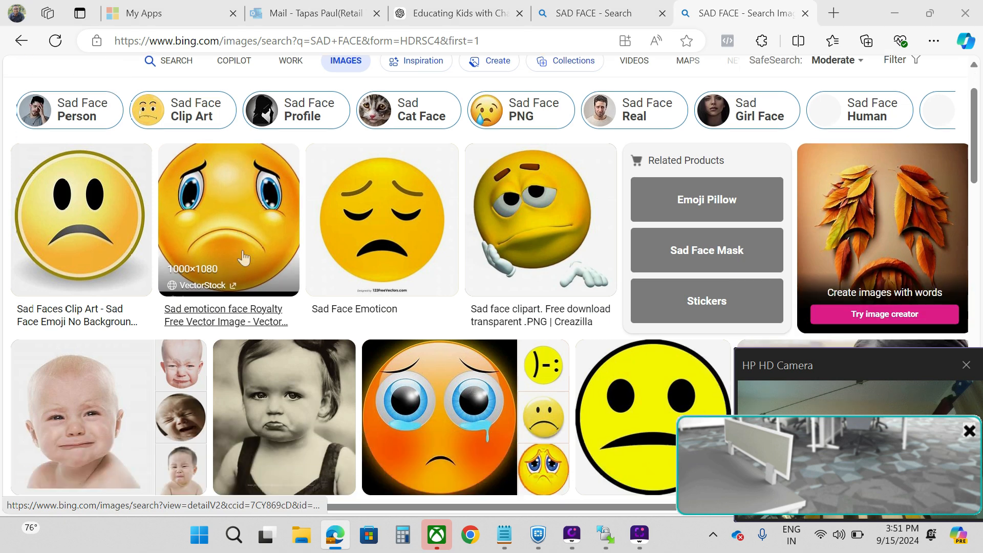
{"action": "scroll", "coordinate": [399, 204], "scroll_direction": "up", "scroll_amount": 2}
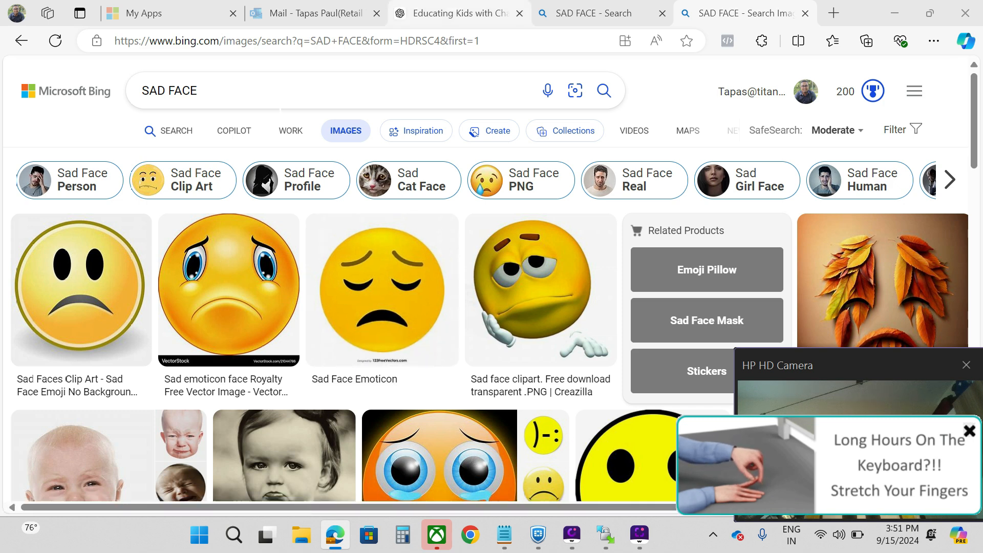
Save the first sad face image in the results to the Downloads folder as "SAD IMG".
{"action": "right_click", "coordinate": [78, 282]}
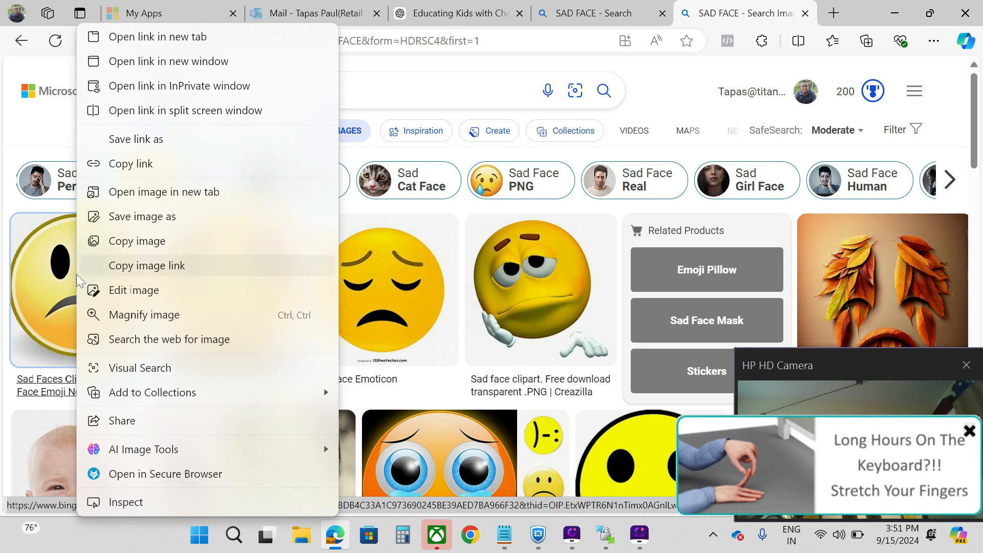
{"action": "left_click", "coordinate": [151, 222]}
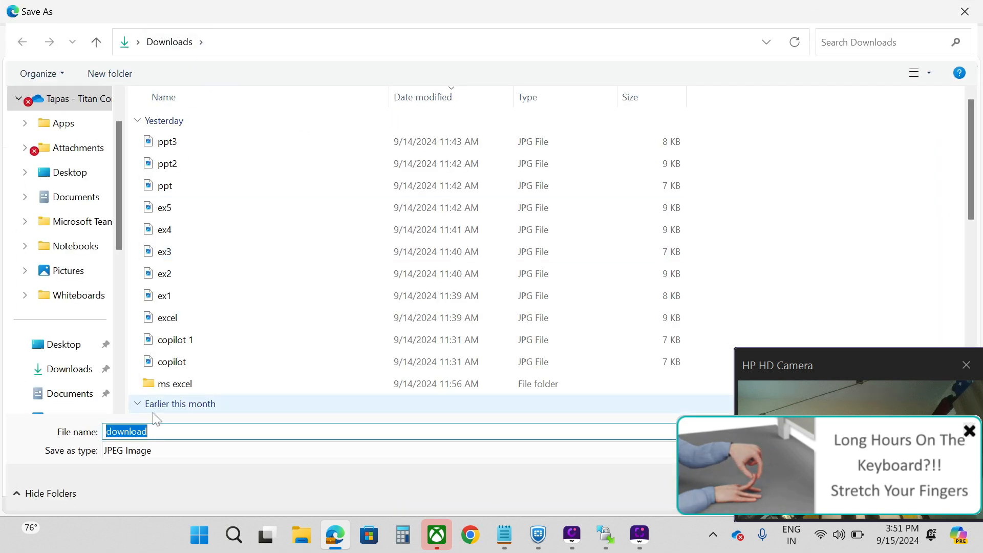
{"action": "type", "text": "SAD IMG"}
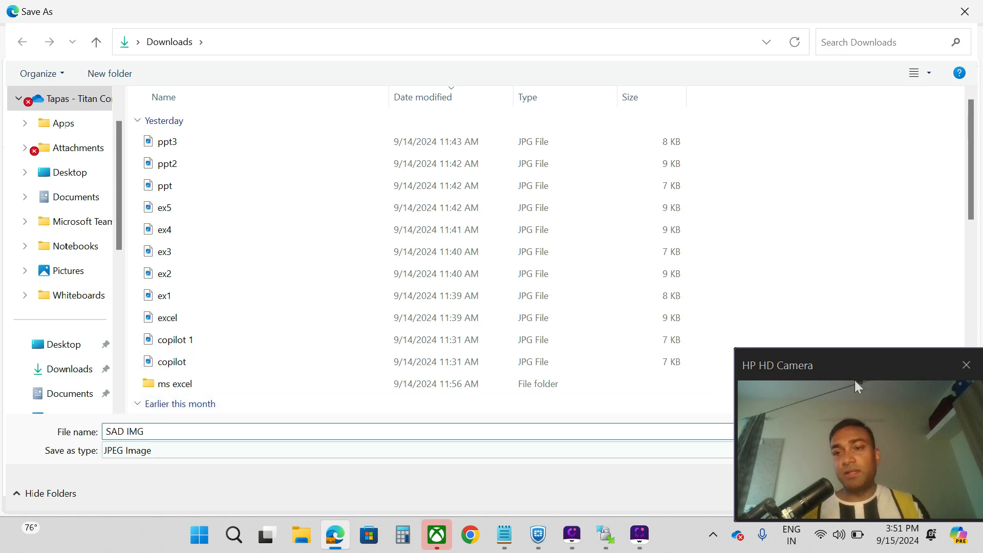
{"action": "left_click_drag", "start_coordinate": [859, 358], "coordinate": [852, 167]}
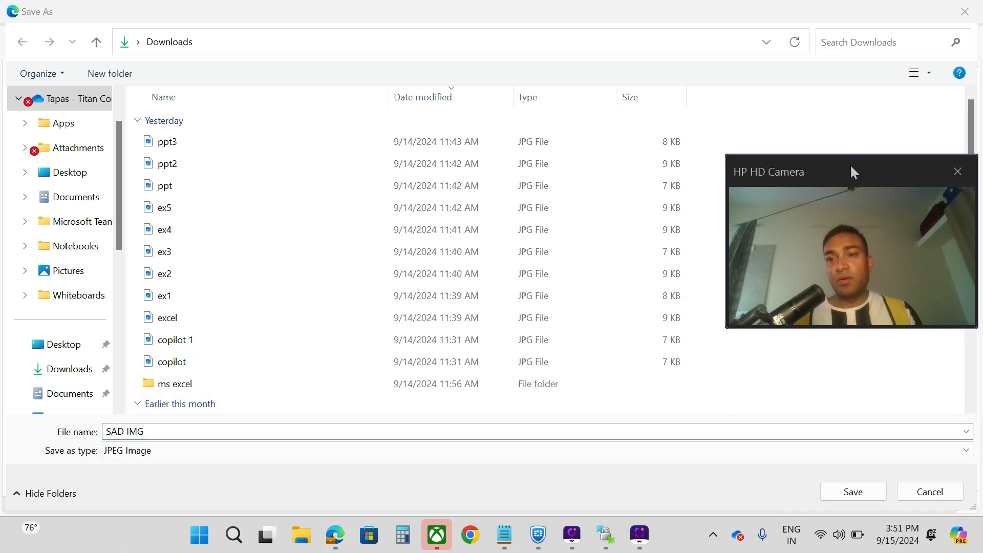
{"action": "left_click", "coordinate": [850, 491]}
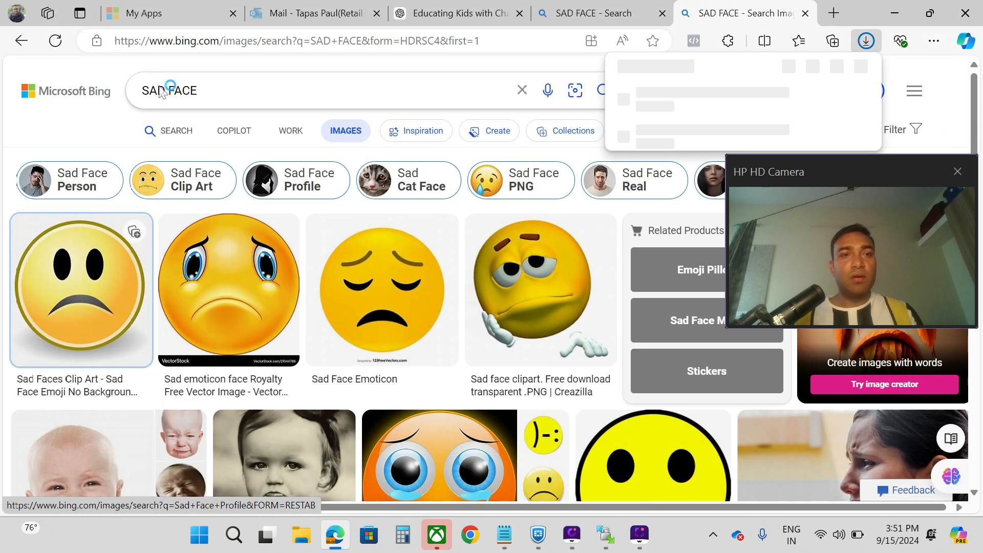
Change the image search to "happy face".
{"action": "left_click", "coordinate": [165, 91]}
{"action": "key", "text": "BackSpace"}
{"action": "key", "text": "BackSpace"}
{"action": "key", "text": "BackSpace"}
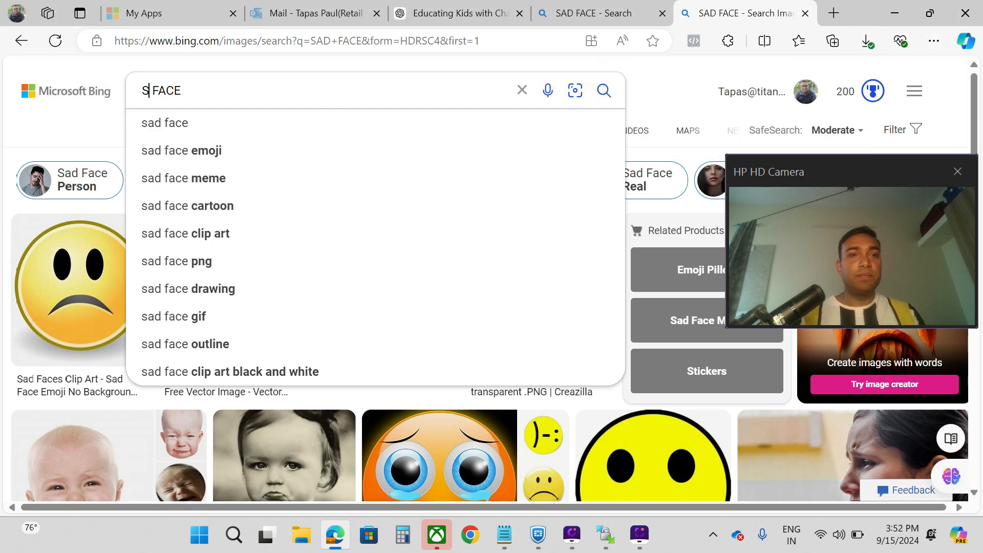
{"action": "type", "text": "HAPPY"}
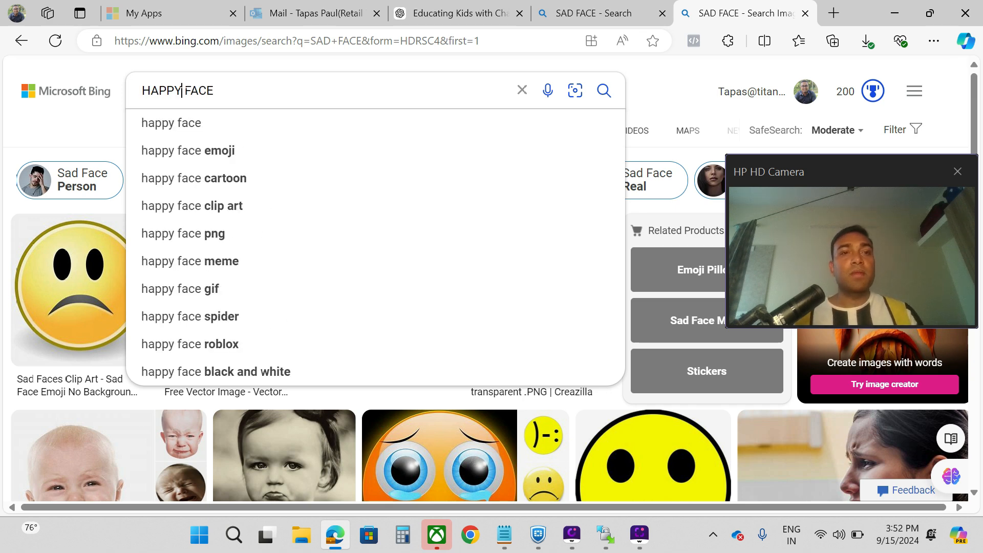
{"action": "left_click", "coordinate": [189, 123]}
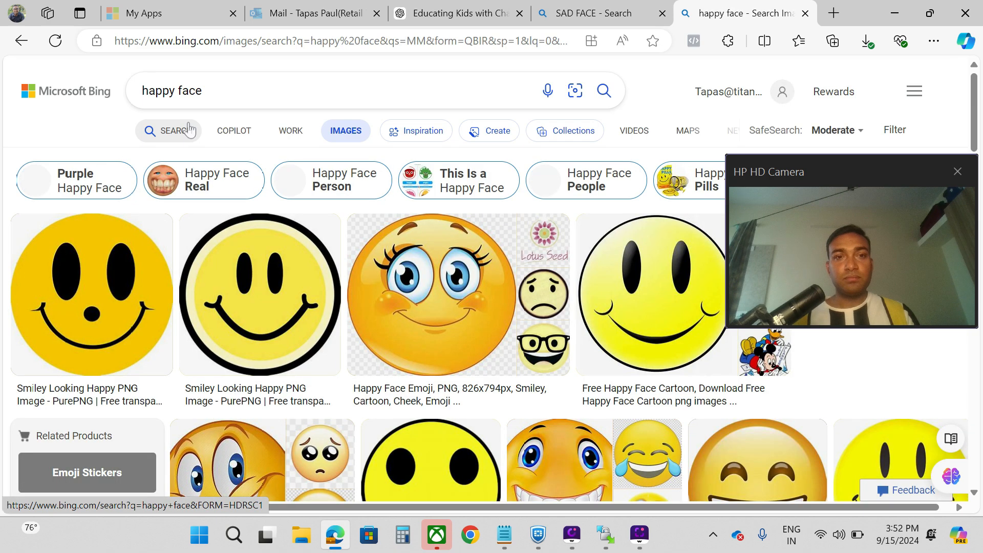
Save the first happy face image in the results to the Downloads folder as "HAPPY FACE".
{"action": "right_click", "coordinate": [98, 290]}
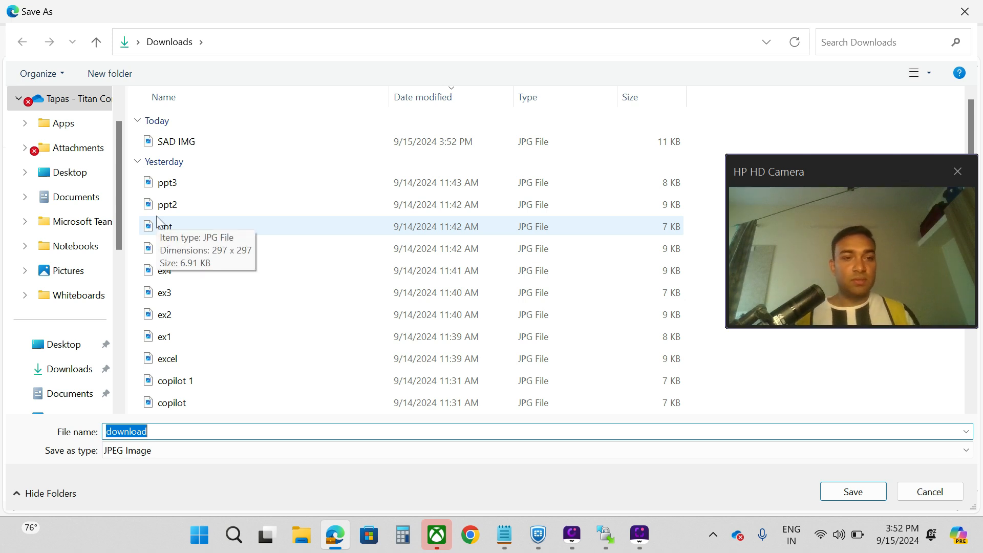
{"action": "type", "text": "HAPPY FACE"}
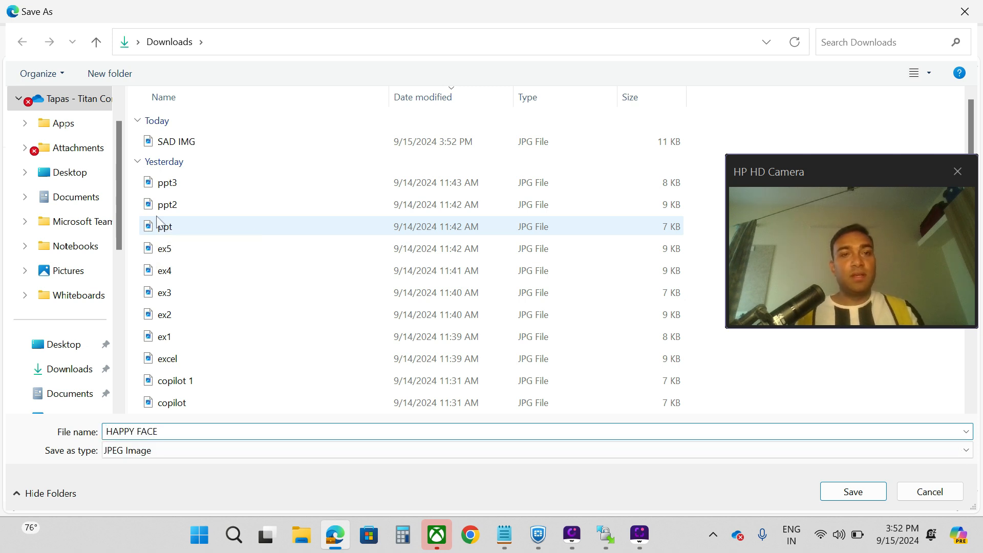
{"action": "left_click", "coordinate": [853, 492]}
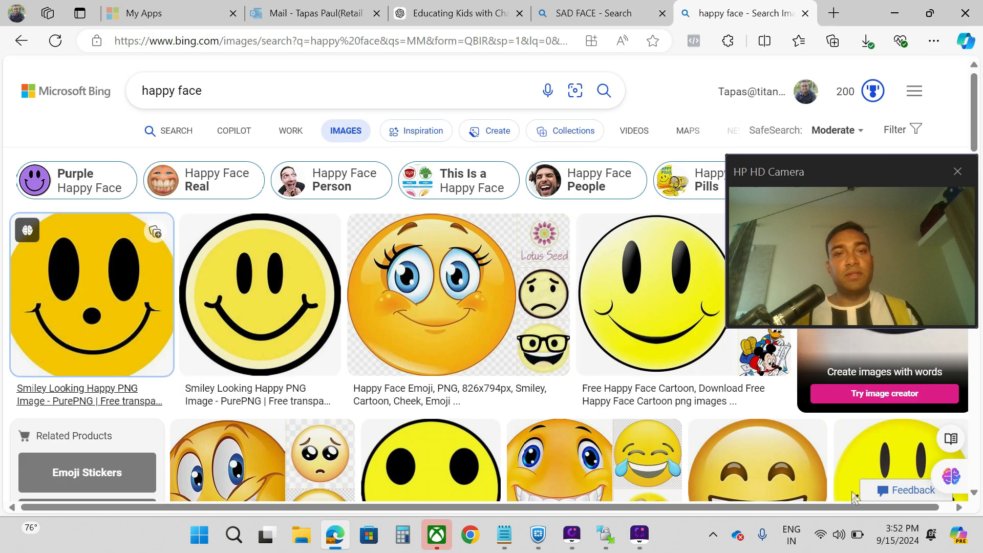
Minimize the browser and launch Word through a system search.
{"action": "left_click", "coordinate": [887, 16]}
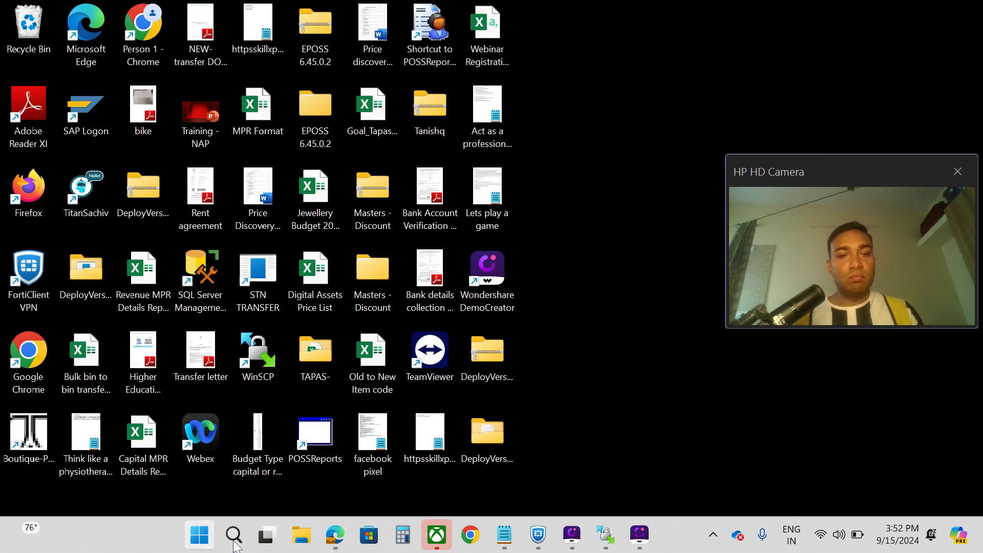
{"action": "left_click", "coordinate": [233, 534]}
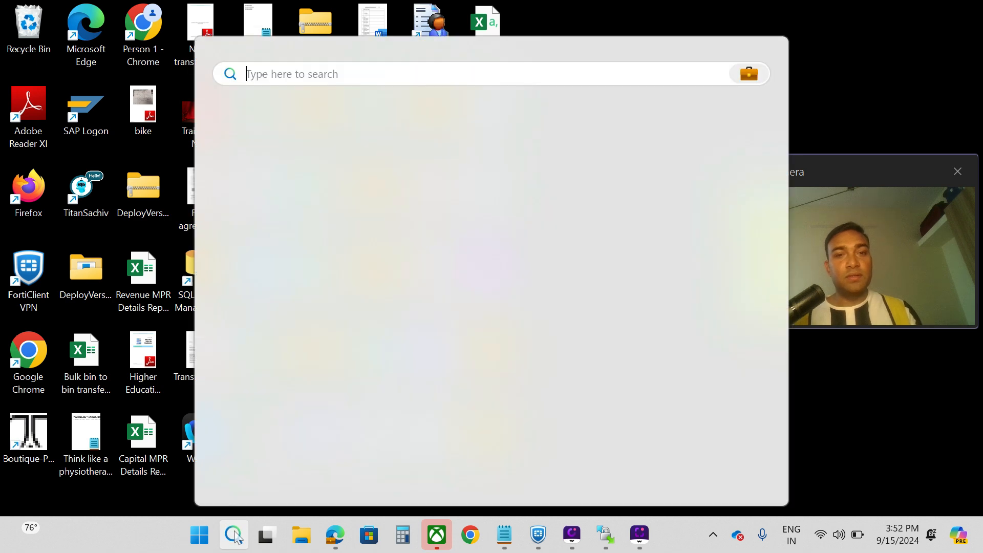
{"action": "type", "text": "WORD"}
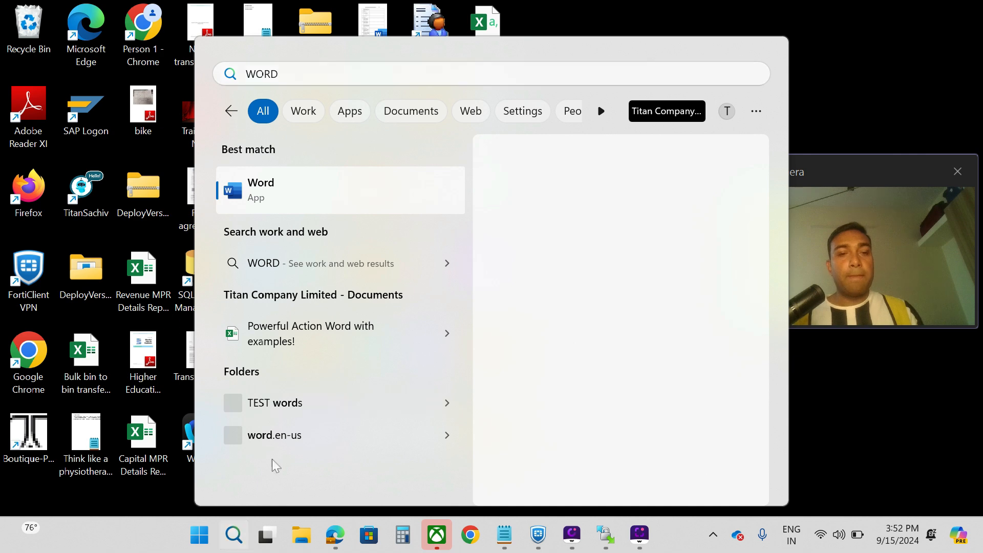
Open the Downloads folder in File Explorer and copy the HAPPY FACE image file.
{"action": "left_click", "coordinate": [302, 536]}
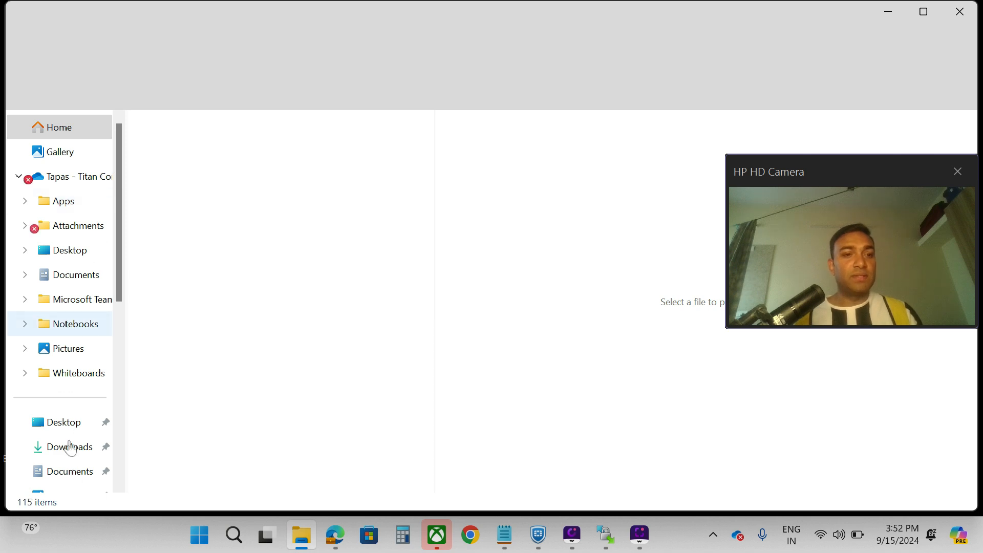
{"action": "left_click", "coordinate": [69, 447]}
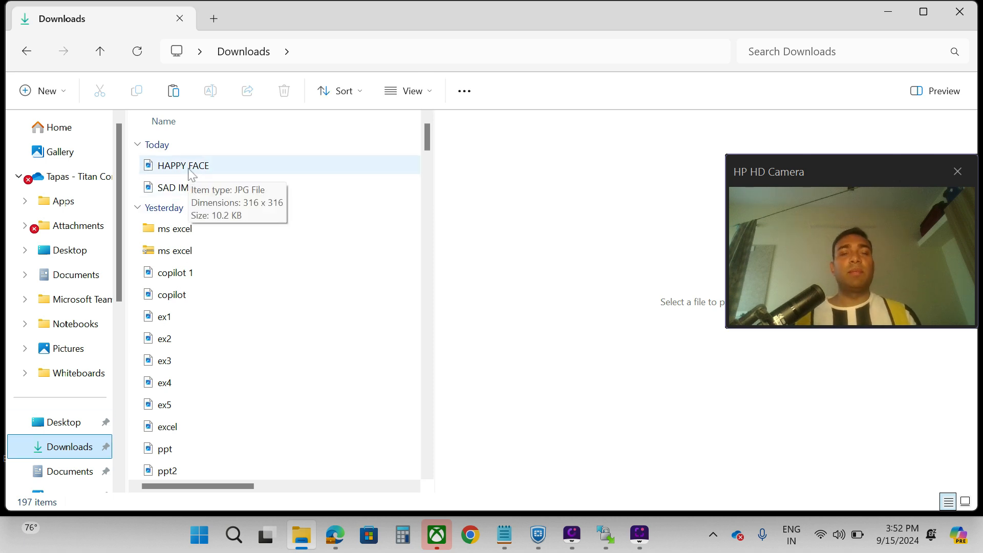
{"action": "left_click", "coordinate": [192, 169]}
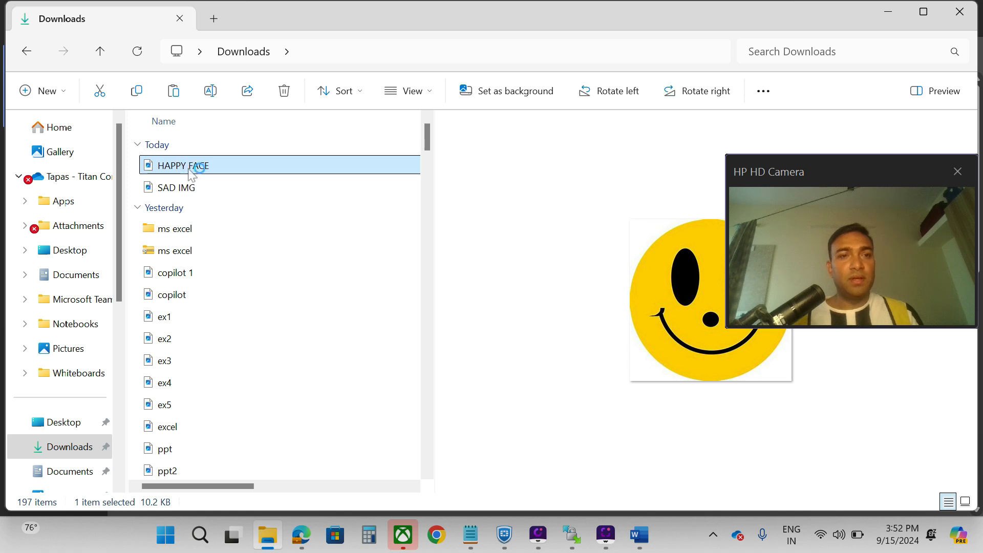
{"action": "right_click", "coordinate": [192, 170]}
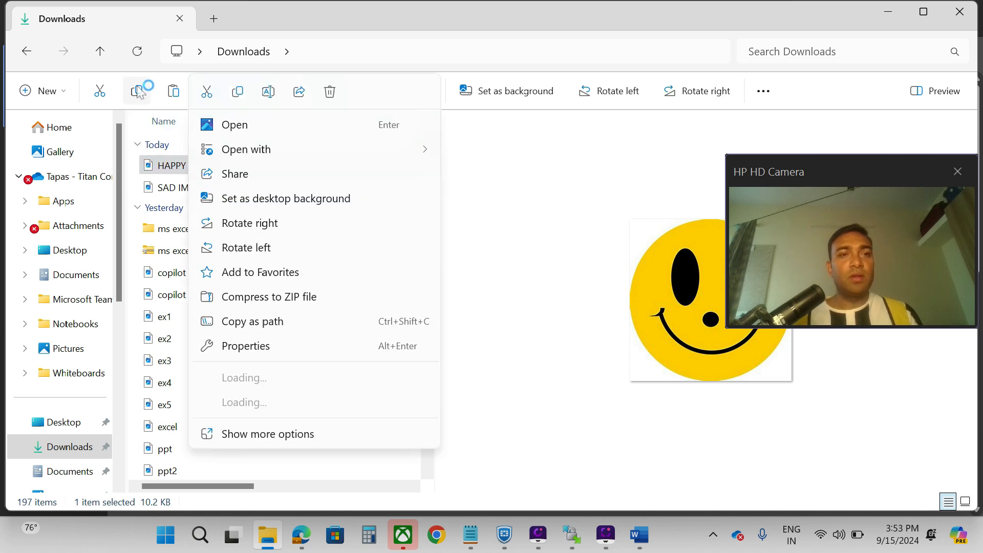
{"action": "left_click", "coordinate": [237, 93]}
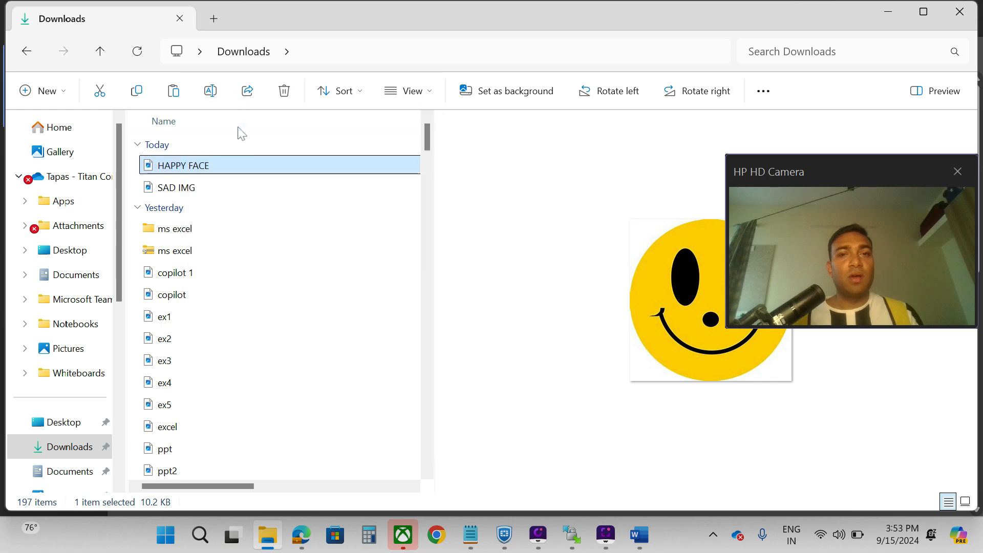
Switch to Word, create a blank document and paste the happy face image into it.
{"action": "left_click", "coordinate": [639, 535]}
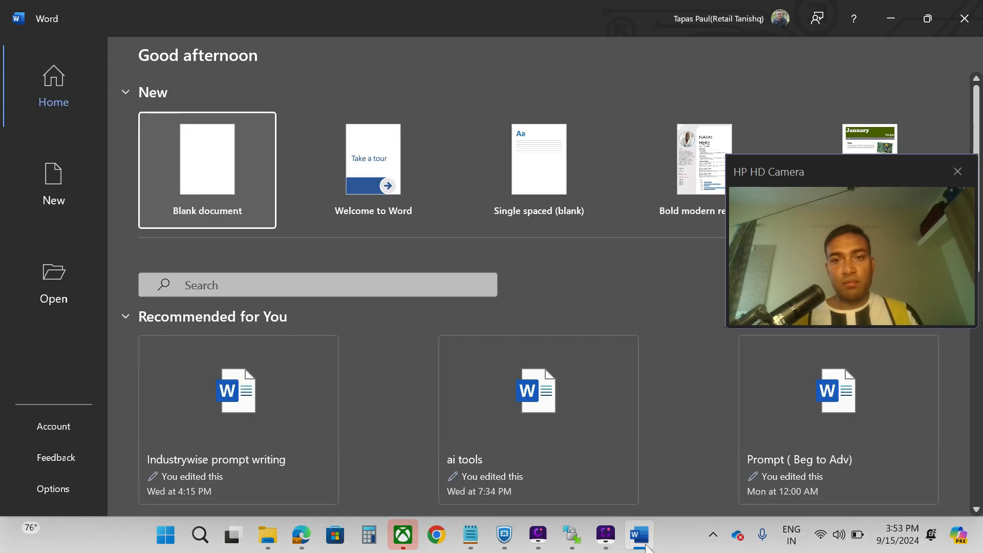
{"action": "left_click", "coordinate": [214, 168]}
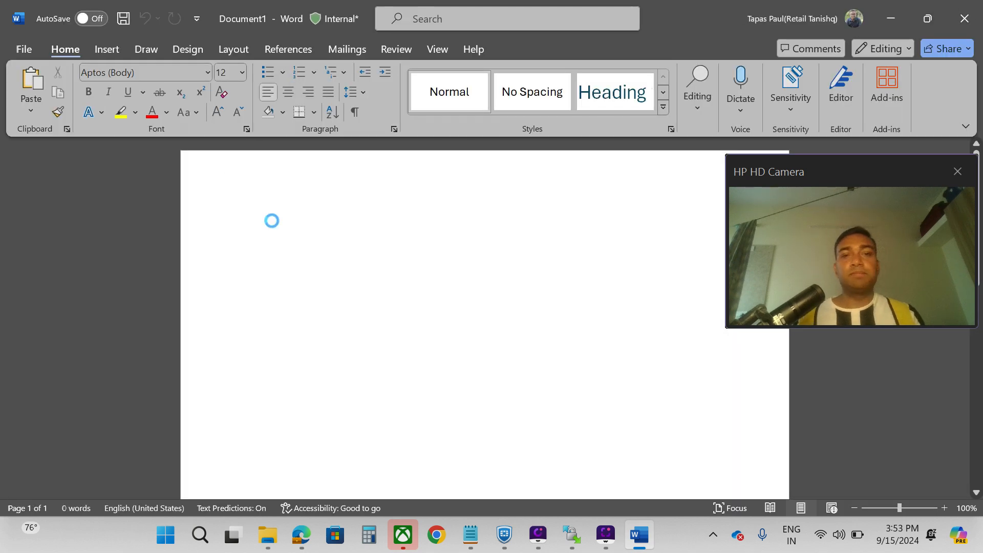
{"action": "key", "text": "ctrl+v"}
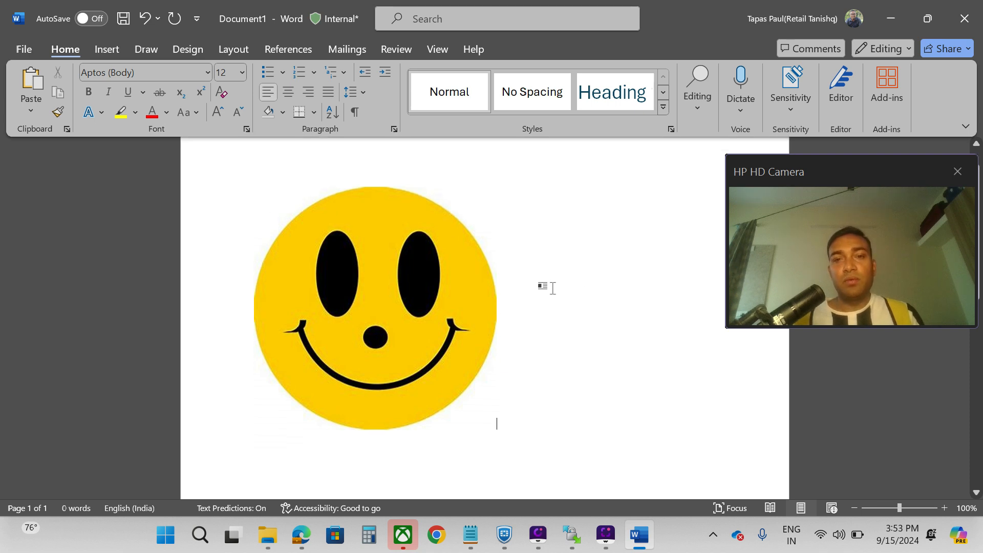
Copy the SAD IMG file from the Downloads folder and paste it beside the happy face in the Word document.
{"action": "mouse_move", "coordinate": [267, 536]}
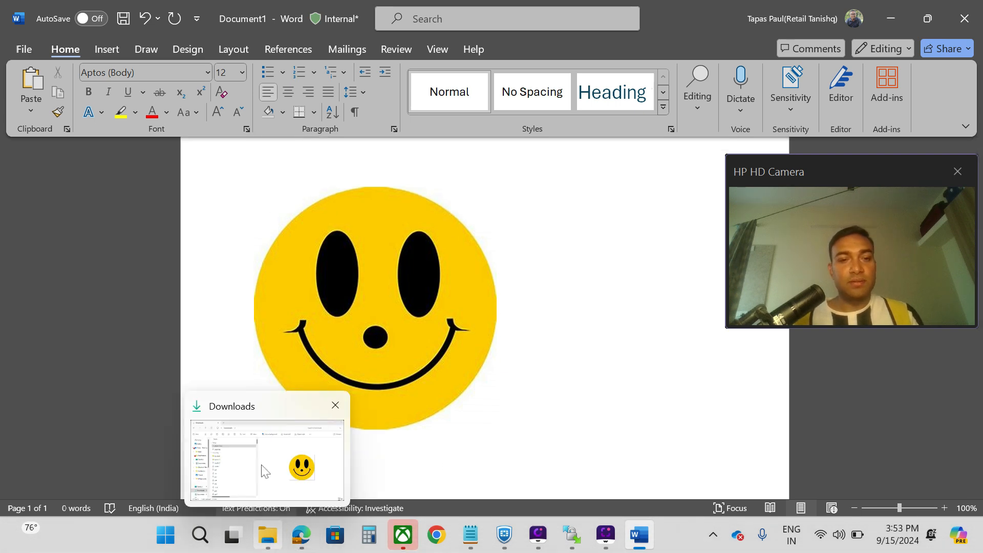
{"action": "left_click", "coordinate": [263, 467]}
{"action": "left_click", "coordinate": [187, 189]}
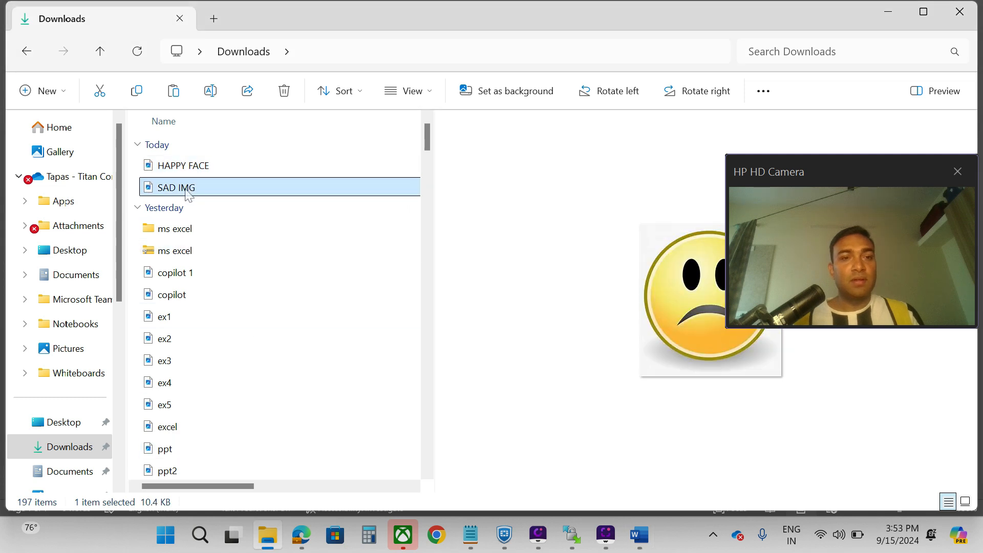
{"action": "right_click", "coordinate": [187, 189]}
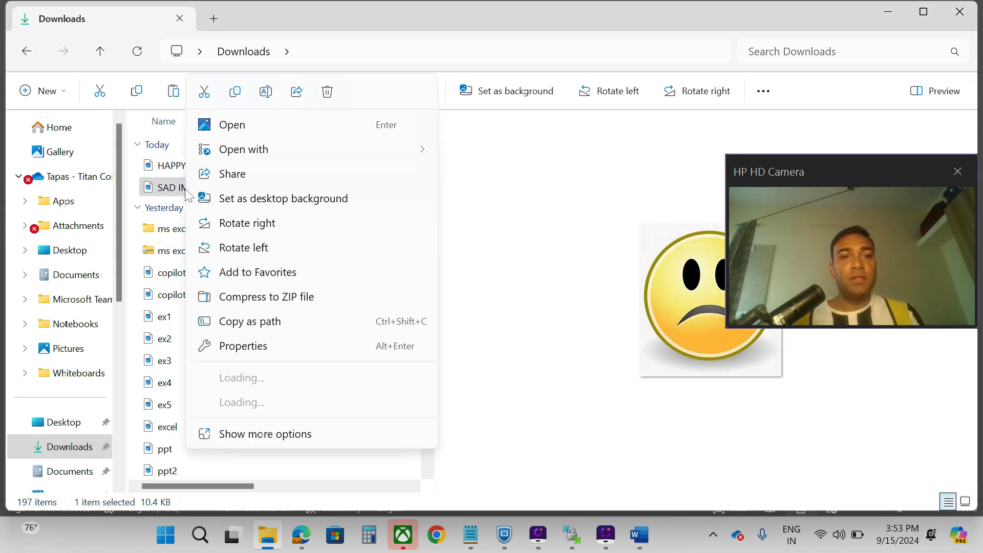
{"action": "left_click", "coordinate": [235, 92]}
{"action": "left_click", "coordinate": [639, 535]}
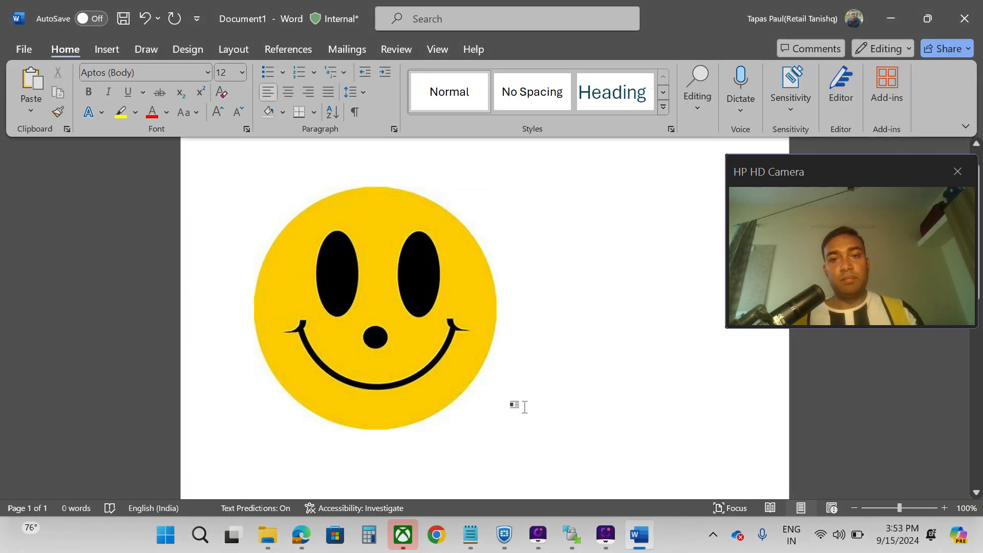
{"action": "key", "text": "ctrl+v"}
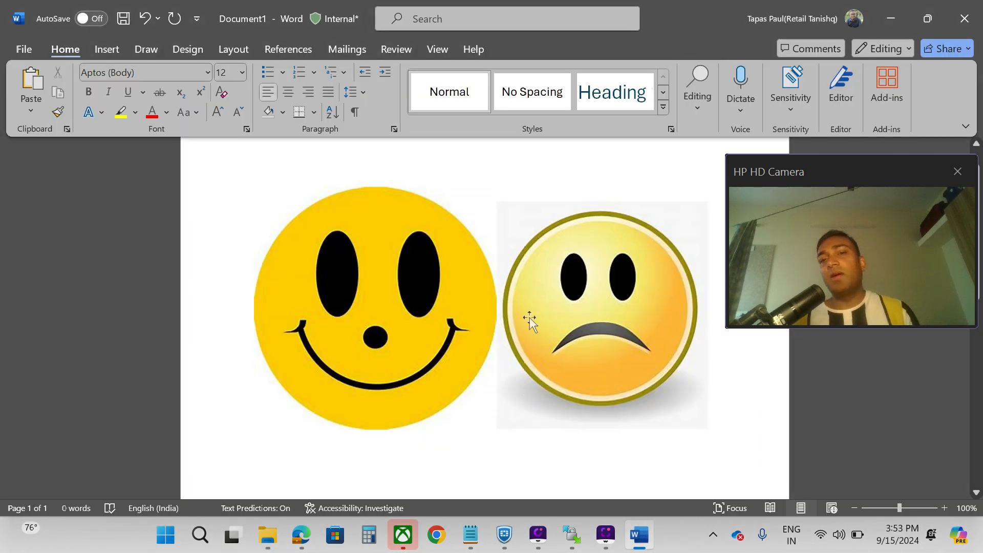
{"action": "scroll", "coordinate": [529, 318], "scroll_direction": "down", "scroll_amount": 1}
{"action": "scroll", "coordinate": [530, 318], "scroll_direction": "up", "scroll_amount": 2}
{"action": "left_click_drag", "start_coordinate": [839, 179], "coordinate": [869, 354]}
{"action": "scroll", "coordinate": [392, 282], "scroll_direction": "down", "scroll_amount": 2}
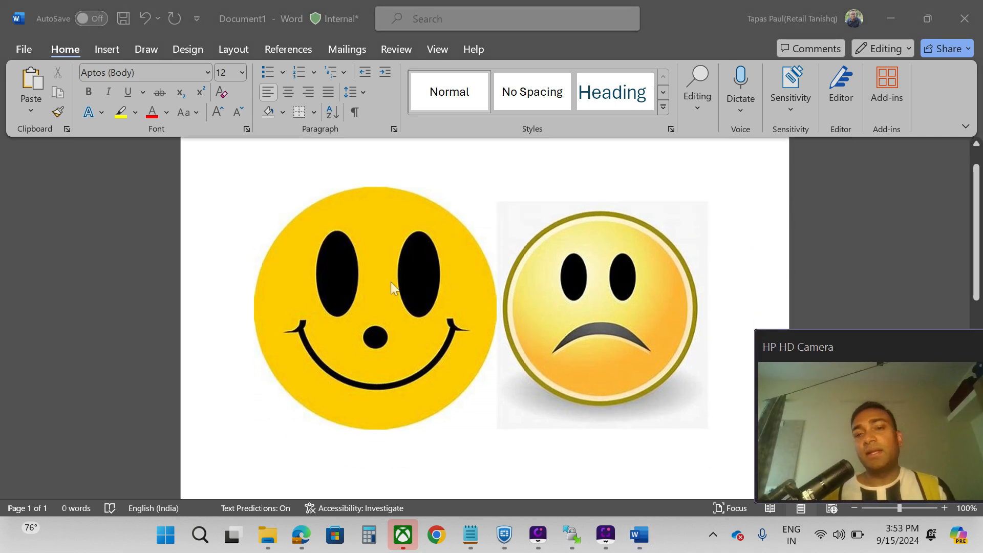
{"action": "scroll", "coordinate": [391, 282], "scroll_direction": "down", "scroll_amount": 2}
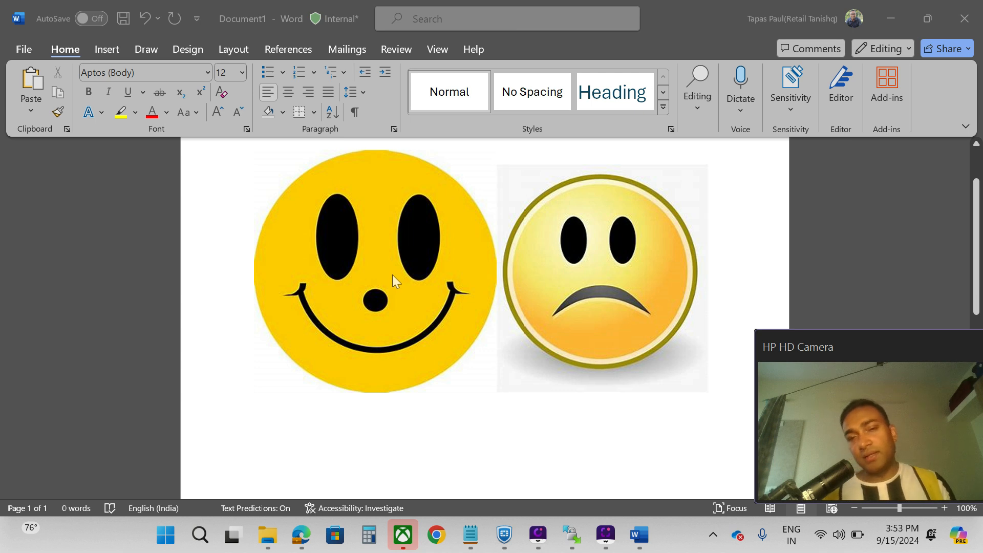
Shrink the happy face image slightly from its corner so it matches the height of the sad face beside it.
{"action": "left_click", "coordinate": [564, 235]}
{"action": "scroll", "coordinate": [569, 246], "scroll_direction": "up", "scroll_amount": 1}
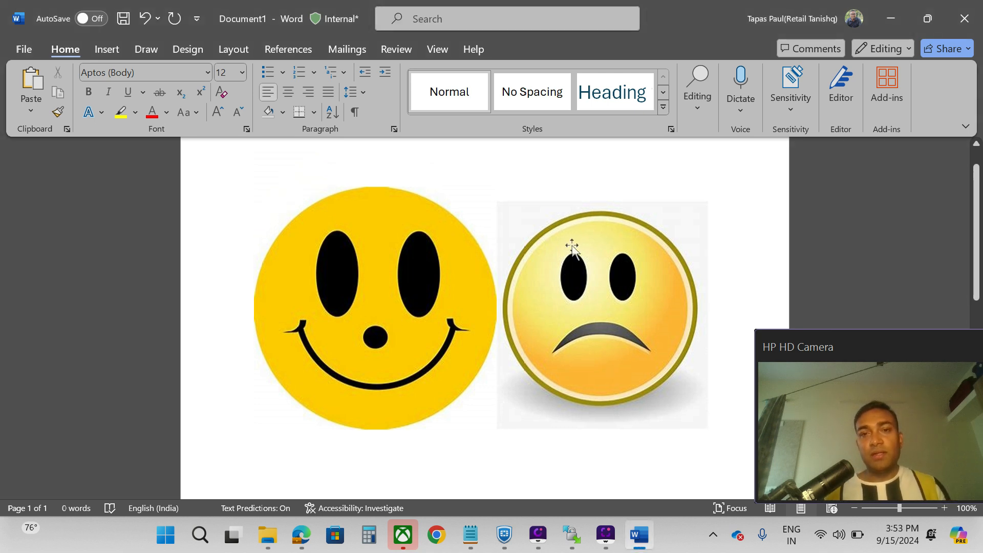
{"action": "left_click", "coordinate": [353, 241]}
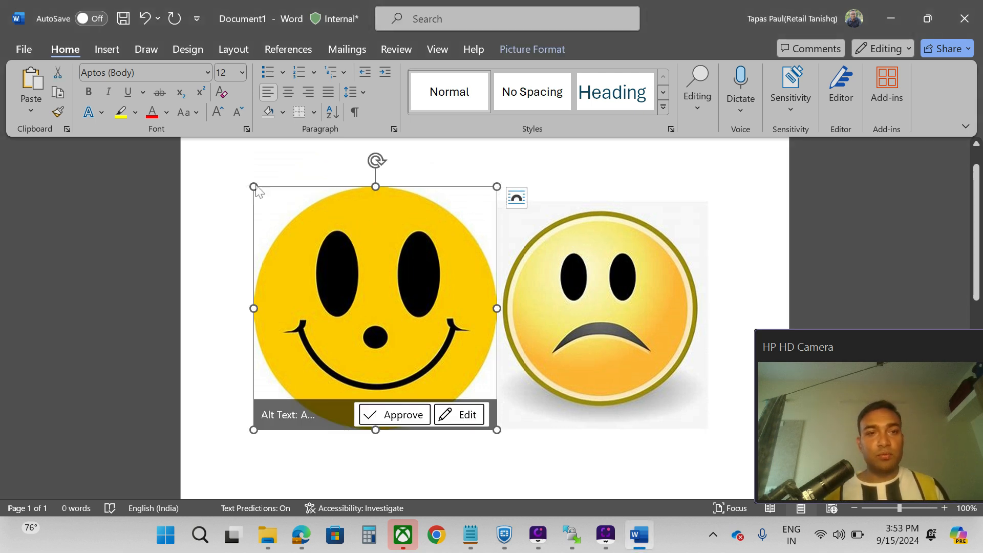
{"action": "left_click_drag", "start_coordinate": [255, 188], "coordinate": [282, 204]}
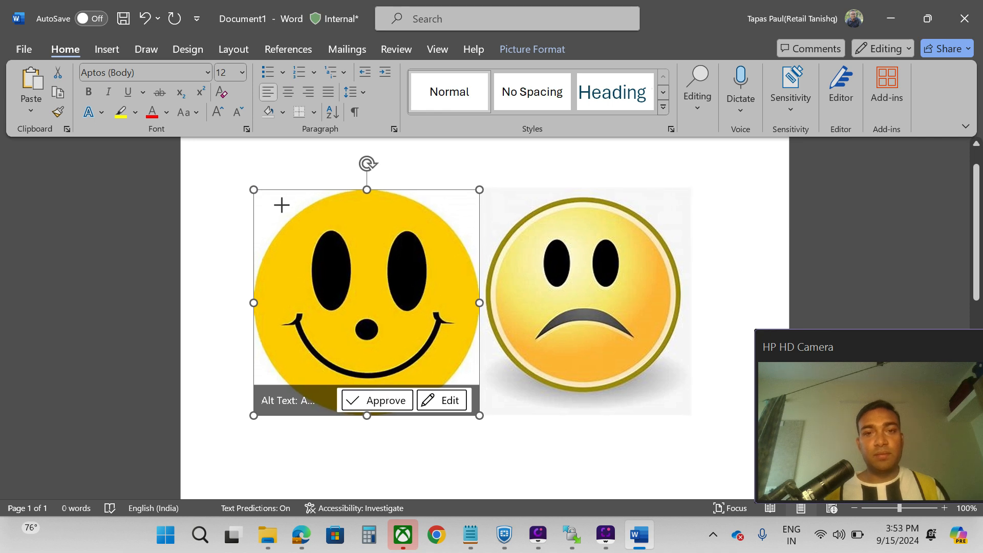
{"action": "left_click", "coordinate": [719, 241]}
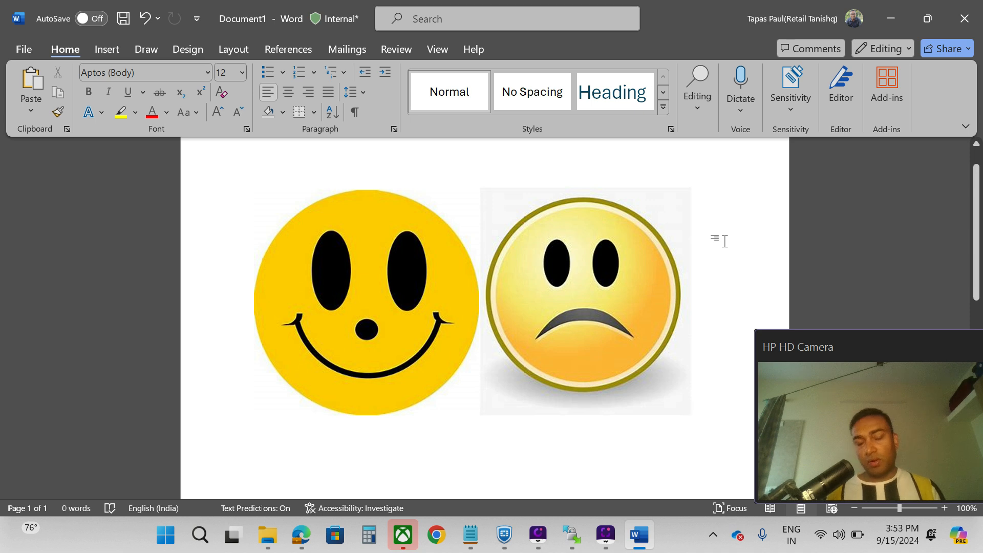
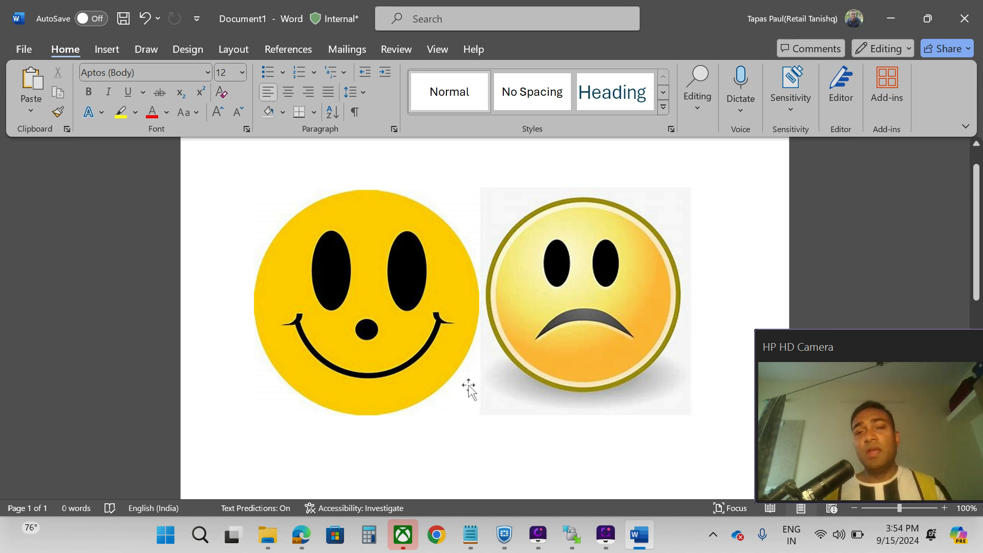
Switch to the Edge browser and run a Bing image search for RED CIRCLE in place of happy face.
{"action": "scroll", "coordinate": [469, 388], "scroll_direction": "down", "scroll_amount": 3}
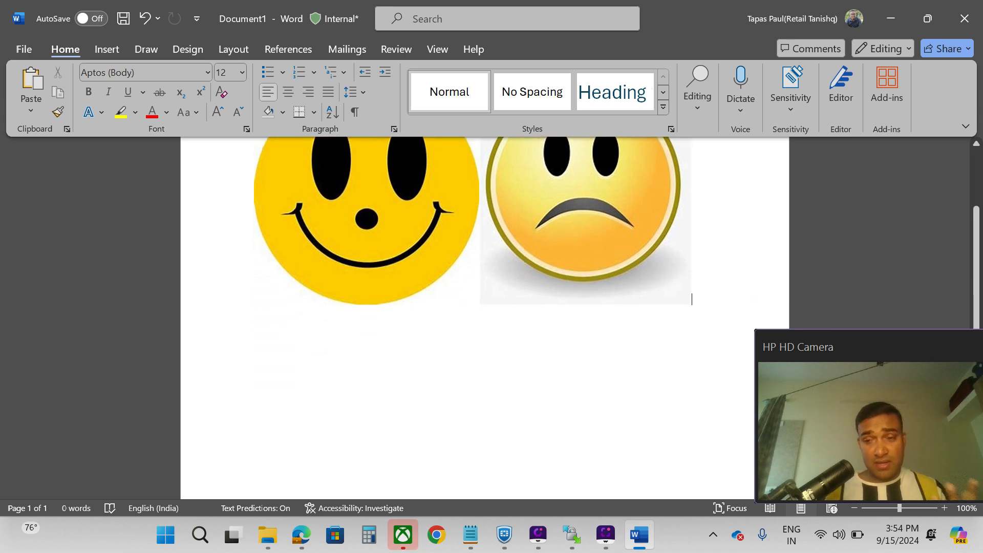
{"action": "scroll", "coordinate": [470, 384], "scroll_direction": "down", "scroll_amount": 2}
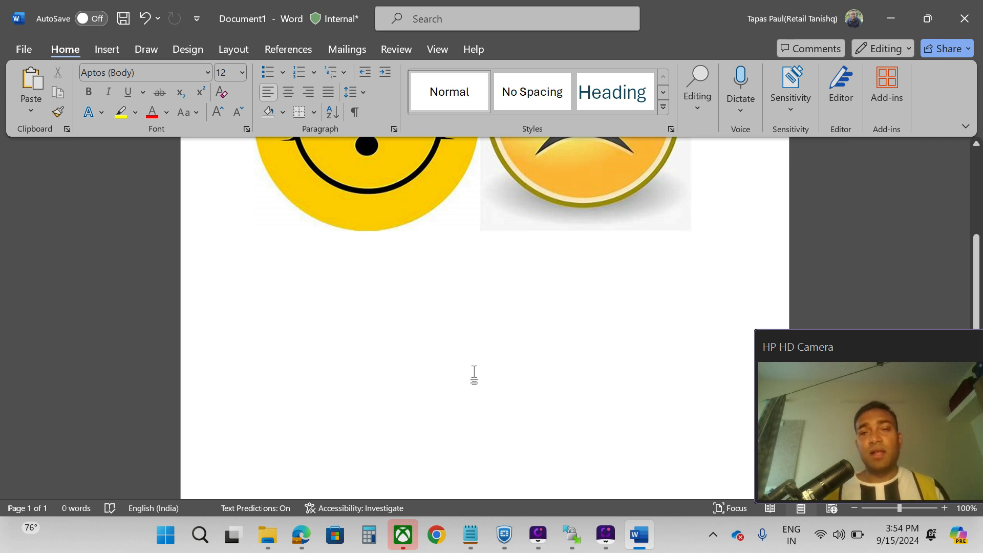
{"action": "scroll", "coordinate": [474, 374], "scroll_direction": "down", "scroll_amount": 1}
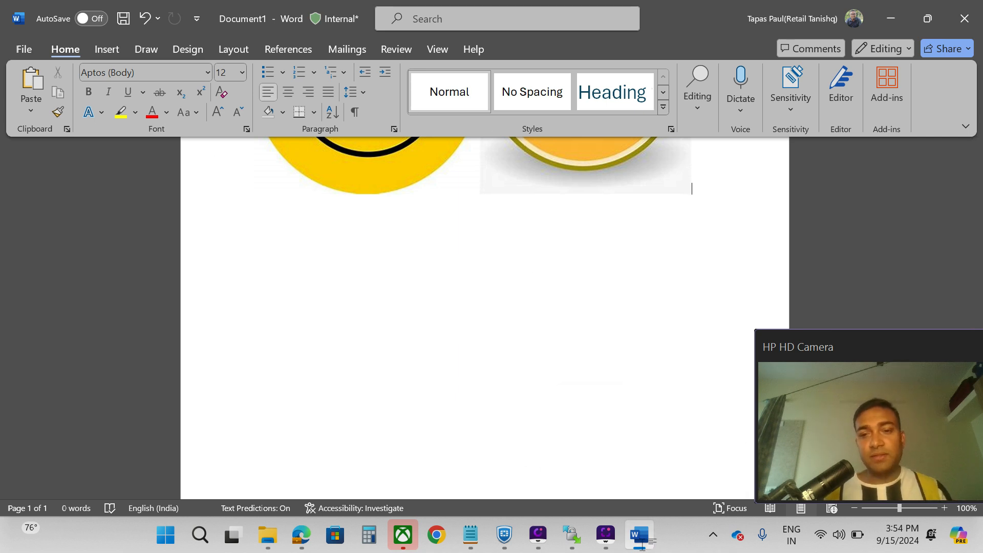
{"action": "mouse_move", "coordinate": [643, 543]}
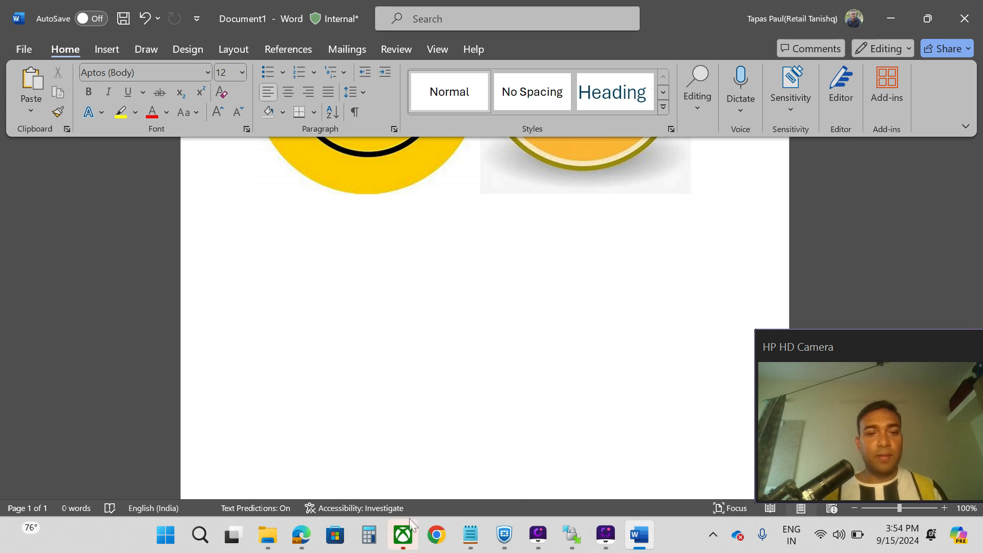
{"action": "mouse_move", "coordinate": [403, 534]}
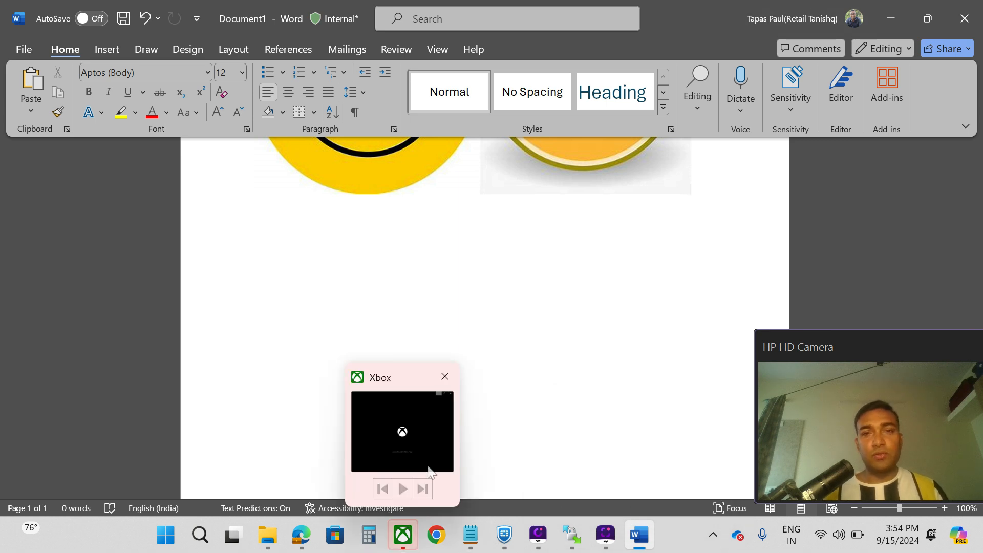
{"action": "left_click", "coordinate": [312, 535]}
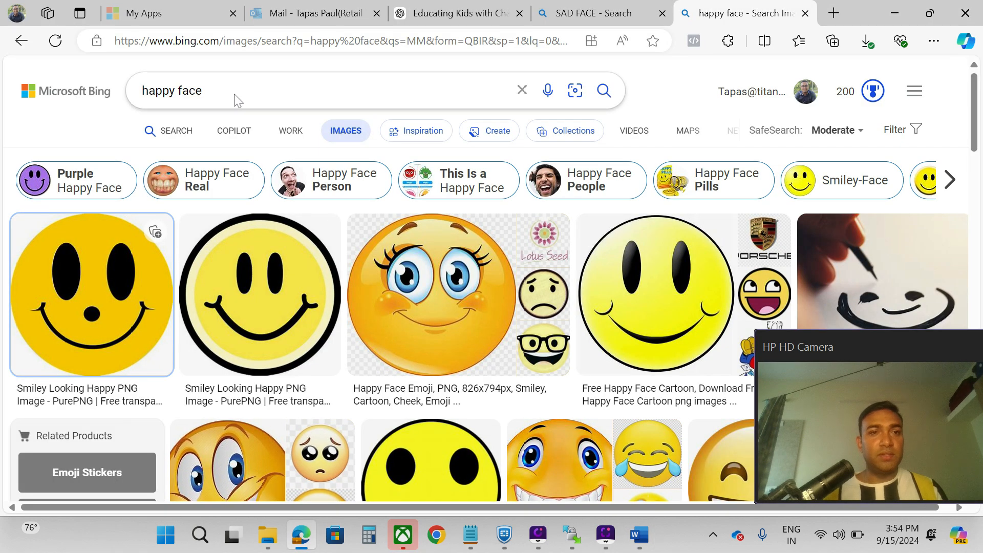
{"action": "key", "text": "BackSpace"}
{"action": "key", "text": "BackSpace"}
{"action": "key", "text": "BackSpace"}
{"action": "key", "text": "BackSpace"}
{"action": "key", "text": "BackSpace"}
{"action": "key", "text": "BackSpace"}
{"action": "key", "text": "BackSpace"}
{"action": "key", "text": "BackSpace"}
{"action": "key", "text": "BackSpace"}
{"action": "key", "text": "BackSpace"}
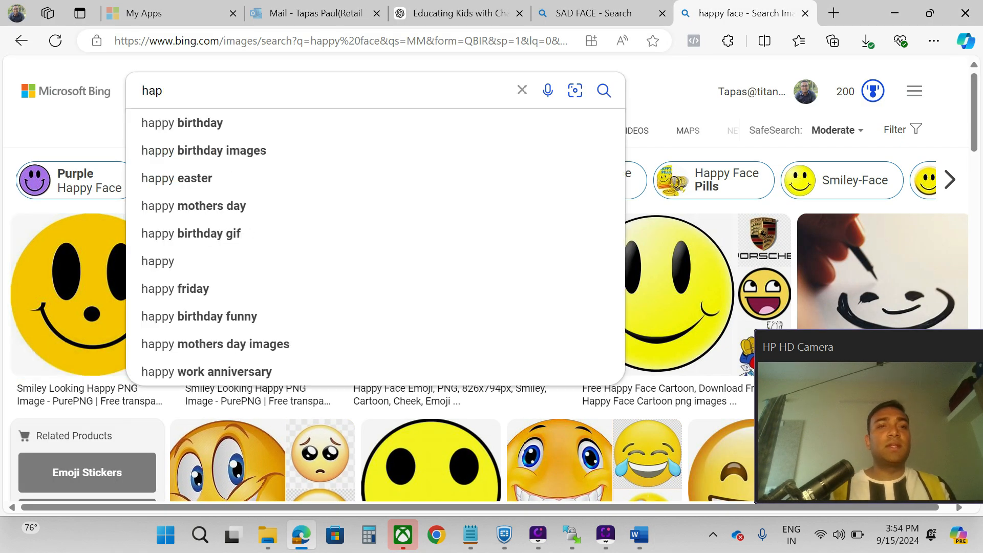
{"action": "type", "text": "RED"}
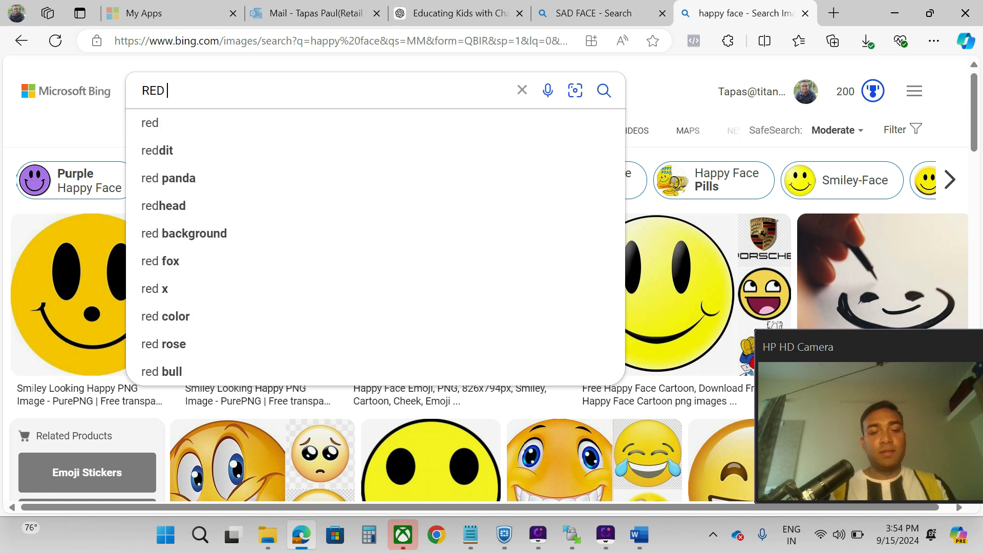
{"action": "type", "text": " CIRCUL"}
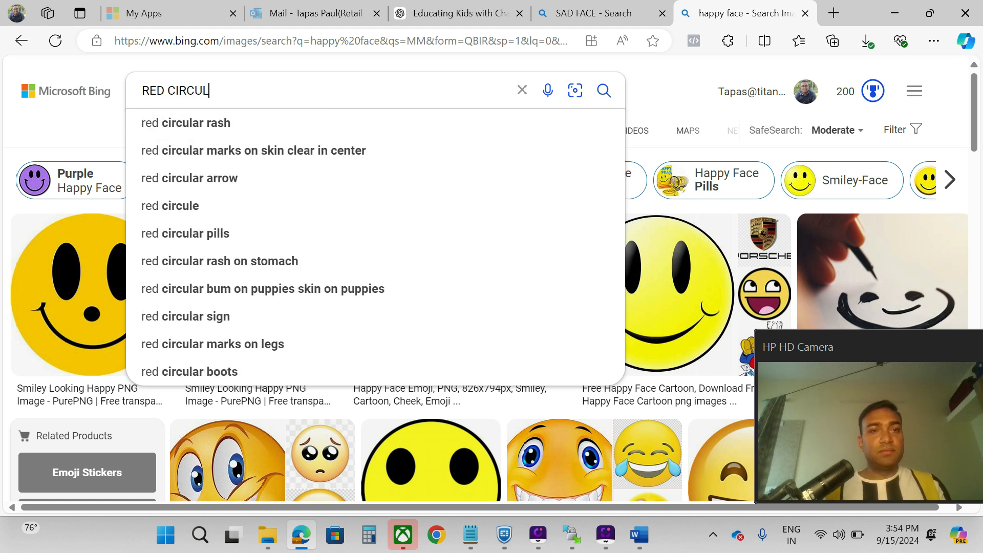
{"action": "key", "text": "BackSpace"}
{"action": "key", "text": "BackSpace"}
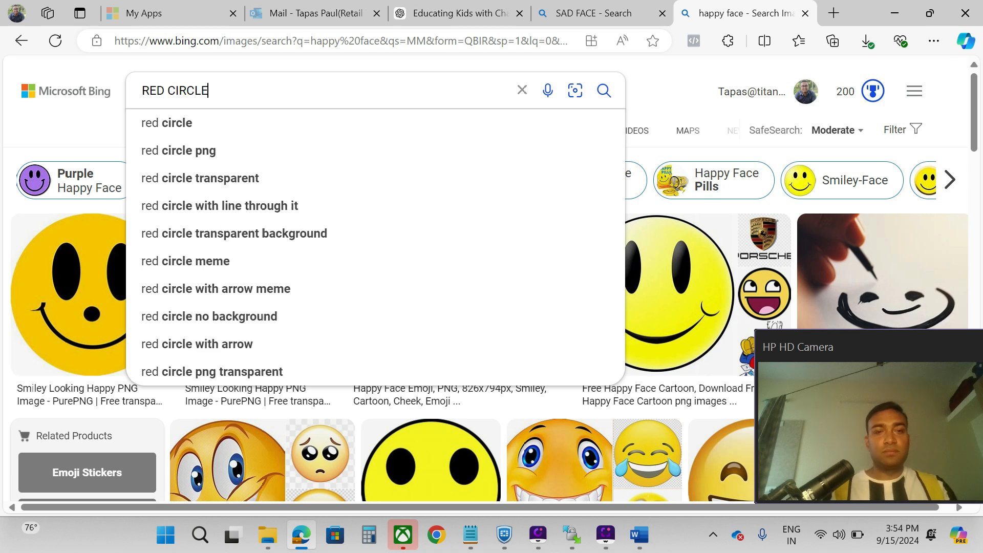
{"action": "key", "text": "Return"}
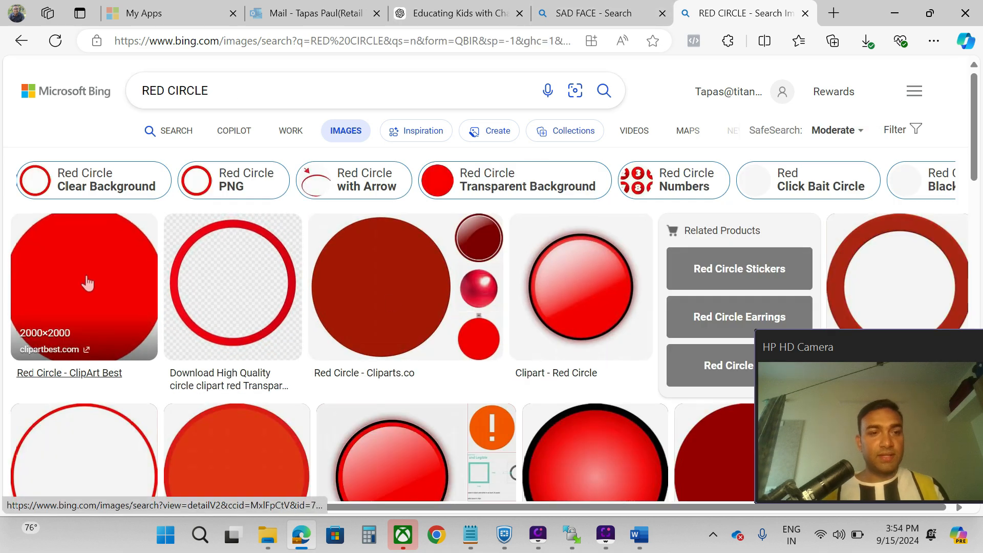
Save the first solid red circle result to the Downloads folder as a JPEG image named OIP.
{"action": "right_click", "coordinate": [89, 283]}
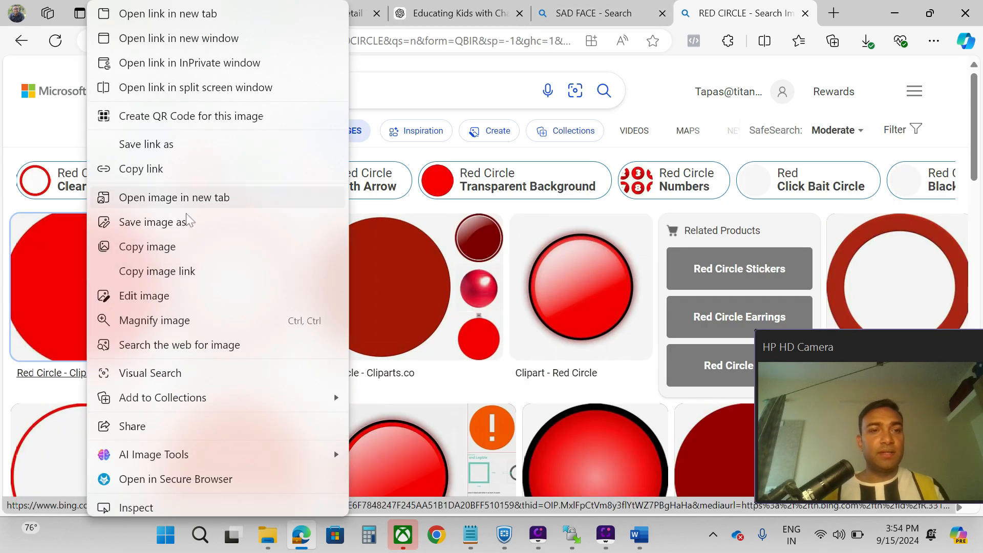
{"action": "left_click", "coordinate": [167, 225]}
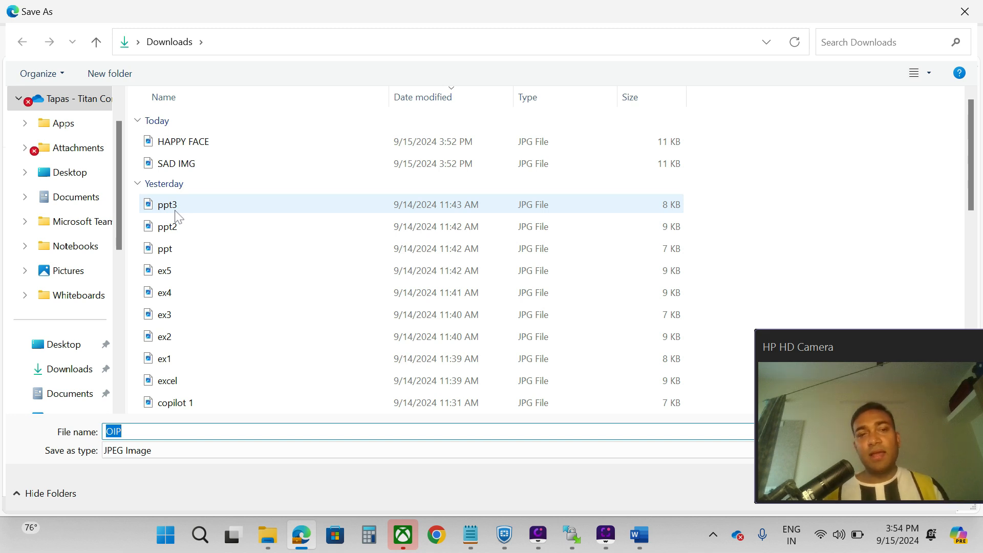
{"action": "left_click_drag", "start_coordinate": [891, 348], "coordinate": [864, 153]}
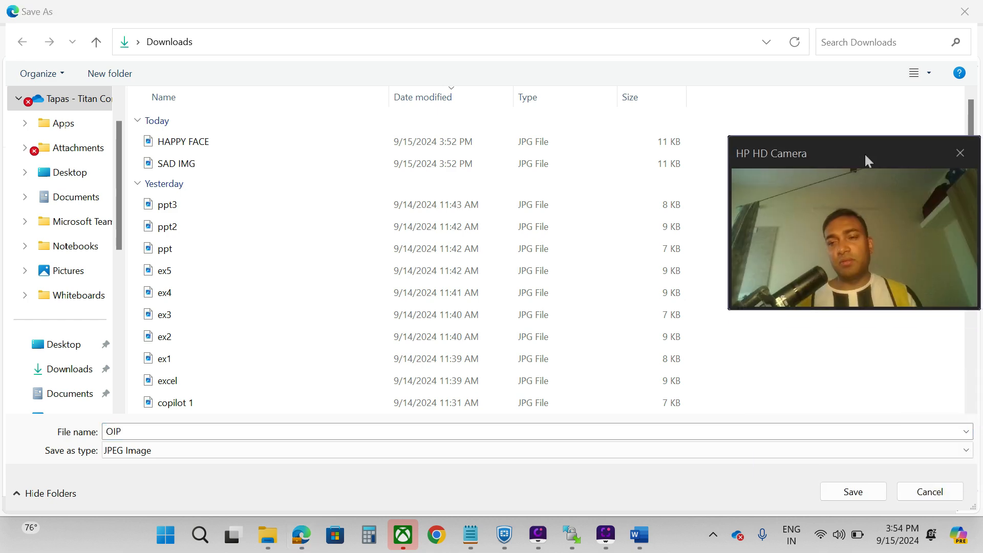
{"action": "left_click", "coordinate": [883, 486]}
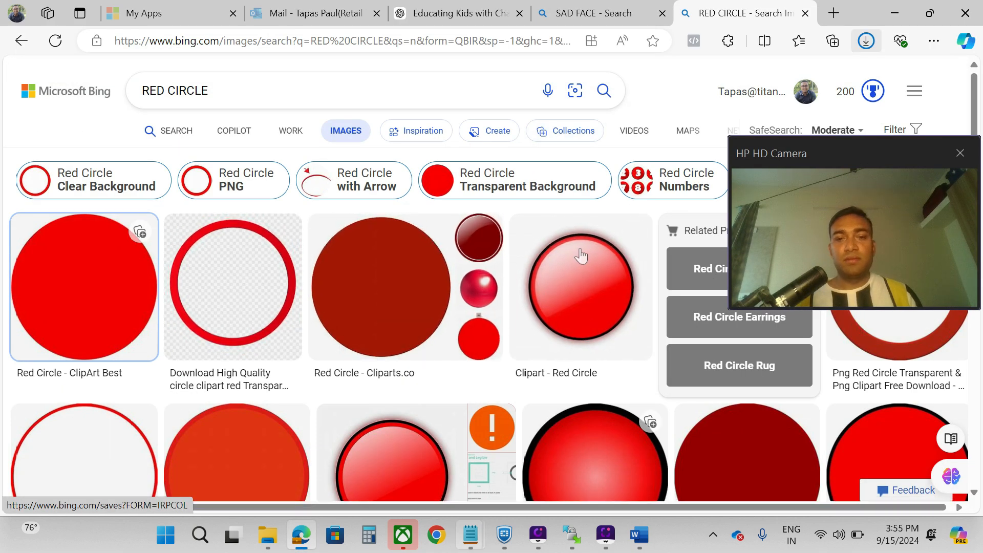
Open the Downloads folder in File Explorer and copy the OIP red circle image file.
{"action": "key", "text": "alt+Tab"}
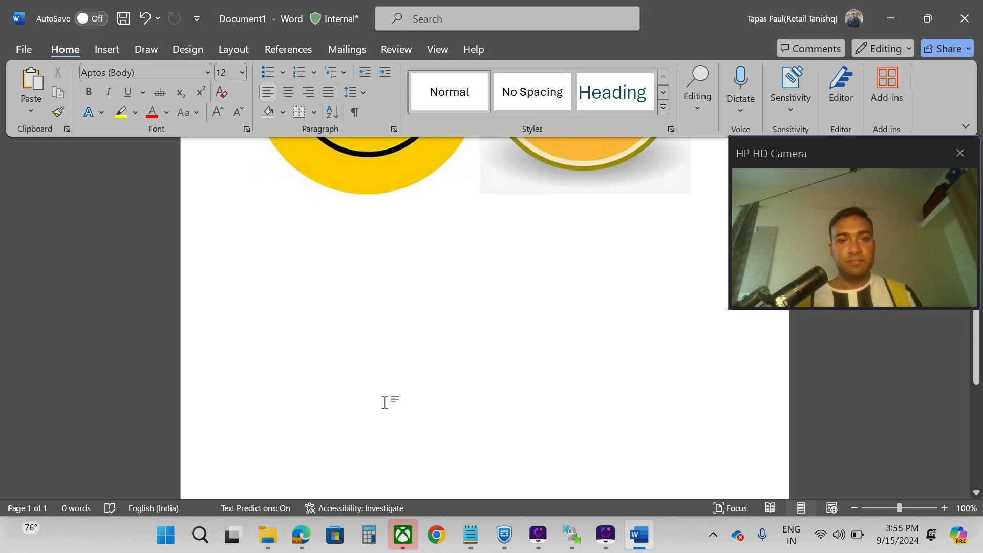
{"action": "left_click", "coordinate": [267, 535]}
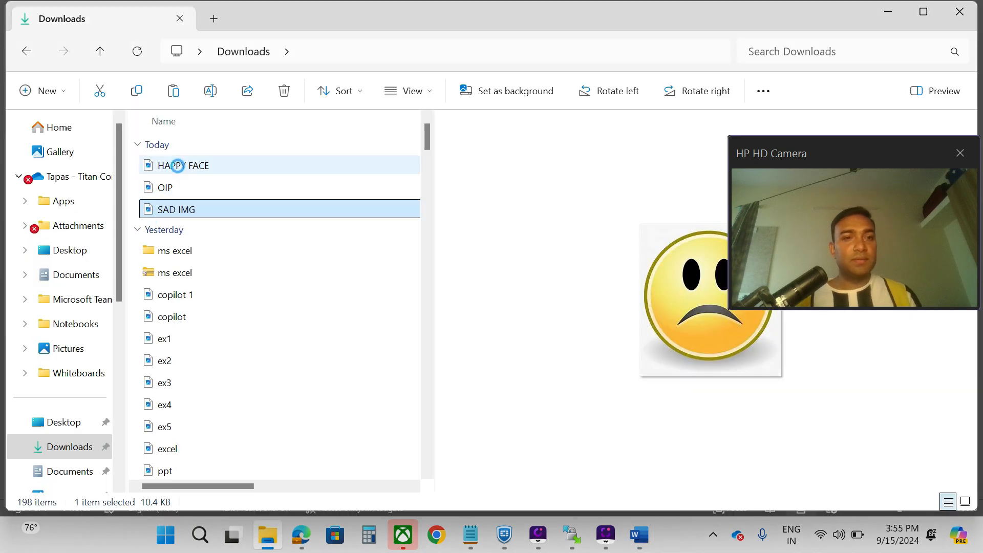
{"action": "left_click", "coordinate": [175, 189]}
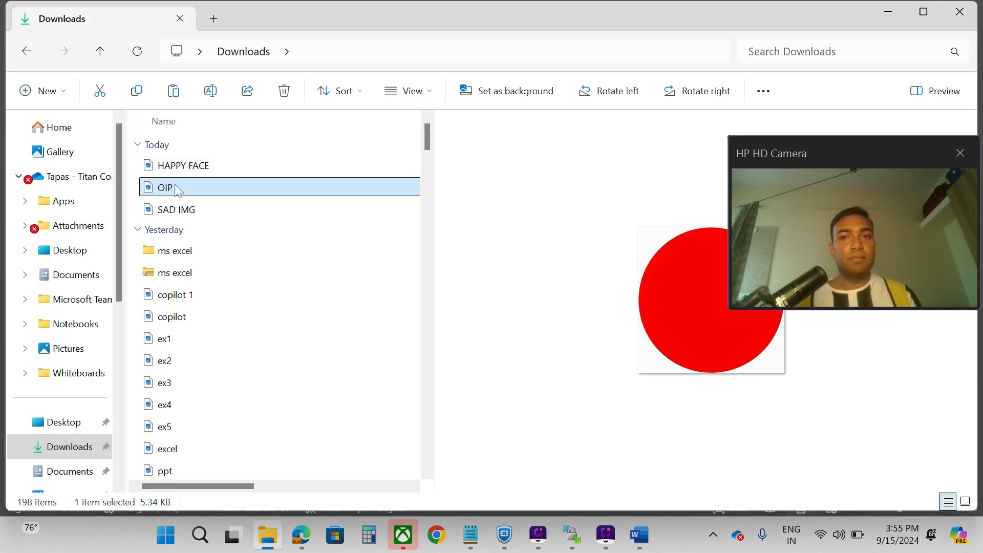
{"action": "right_click", "coordinate": [176, 188]}
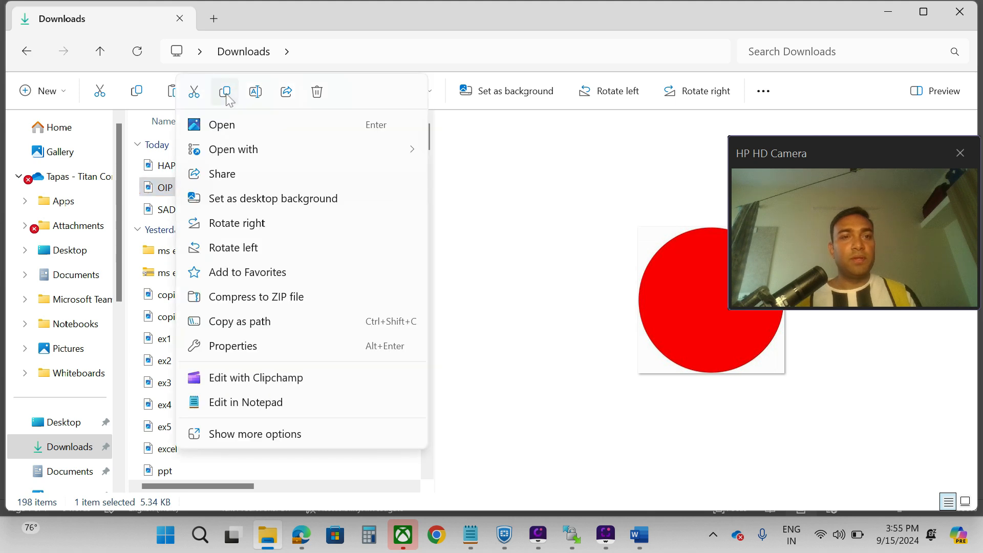
{"action": "left_click", "coordinate": [243, 127]}
Switch to Word and paste the red circle image on the line below the happy and sad faces.
{"action": "left_click", "coordinate": [639, 535]}
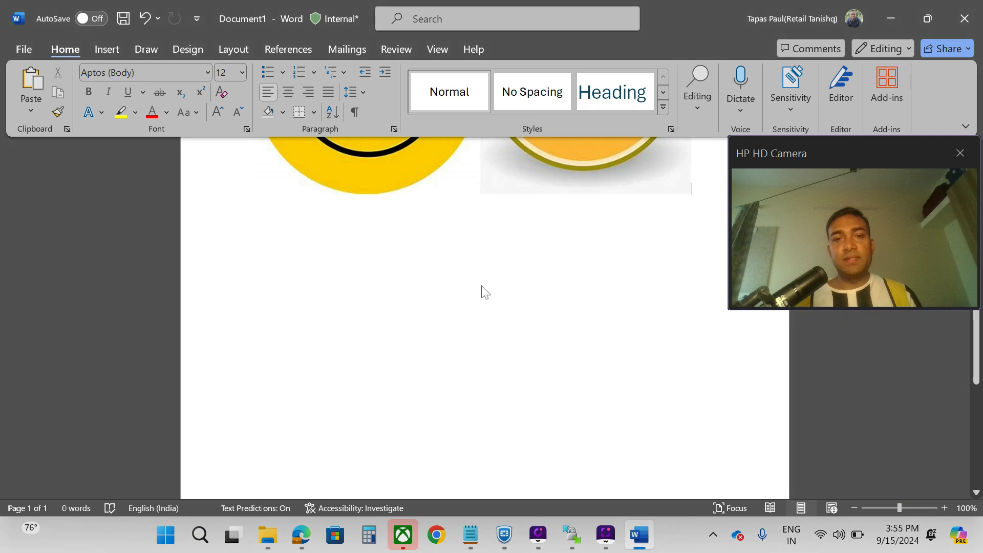
{"action": "left_click", "coordinate": [325, 255]}
{"action": "left_click", "coordinate": [513, 265]}
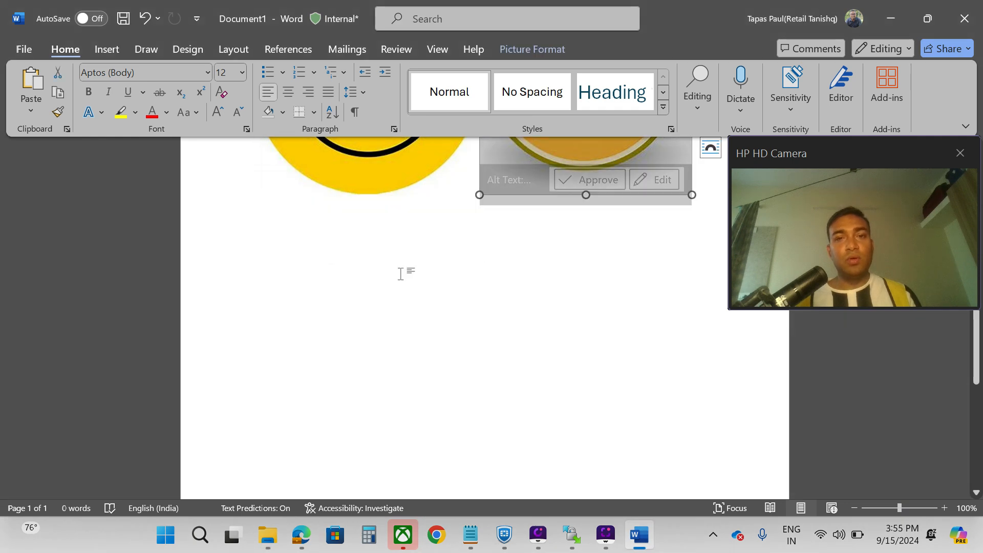
{"action": "left_click", "coordinate": [693, 207]}
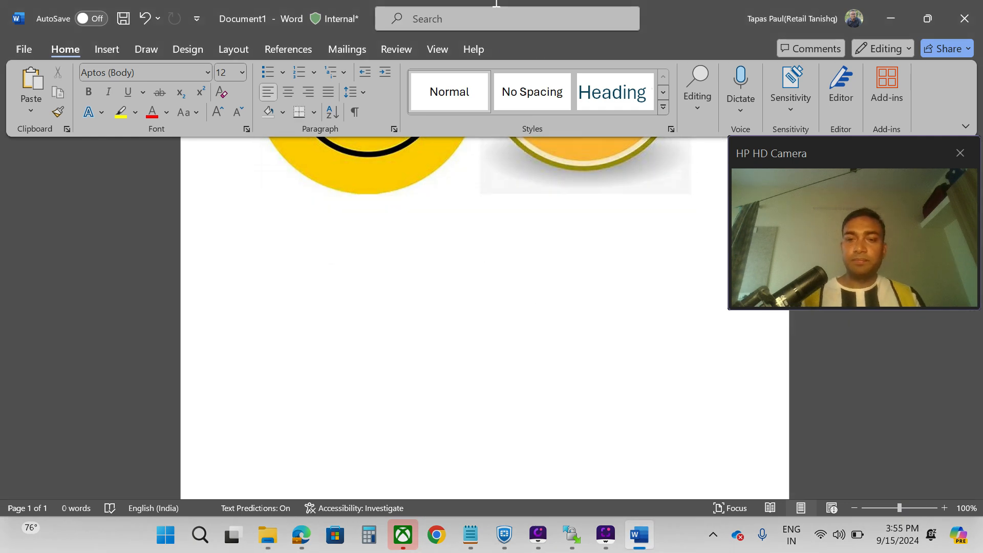
{"action": "key", "text": "ctrl+v"}
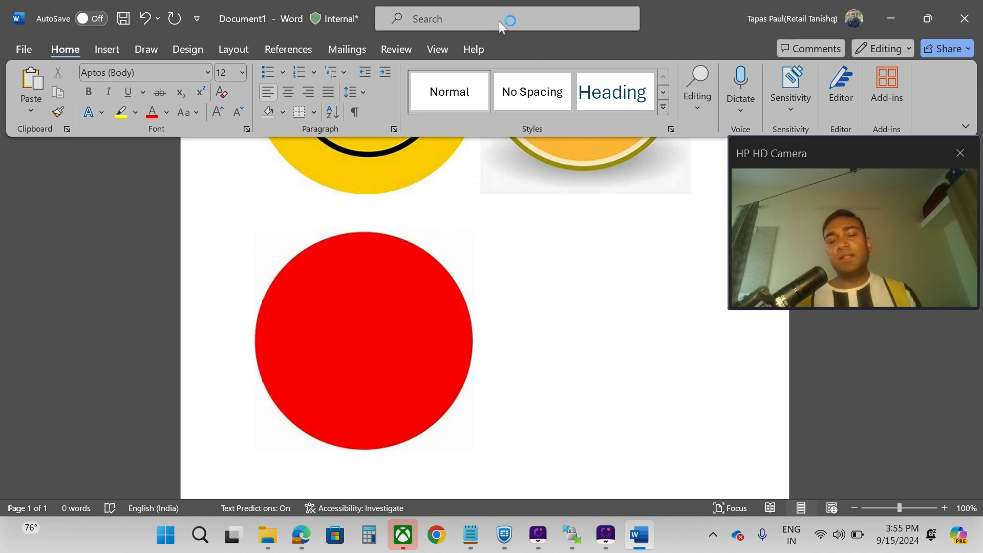
Review the whole flashcard page, from the two faces down to the red circle.
{"action": "scroll", "coordinate": [491, 384], "scroll_direction": "down", "scroll_amount": 2}
{"action": "scroll", "coordinate": [491, 317], "scroll_direction": "up", "scroll_amount": 5}
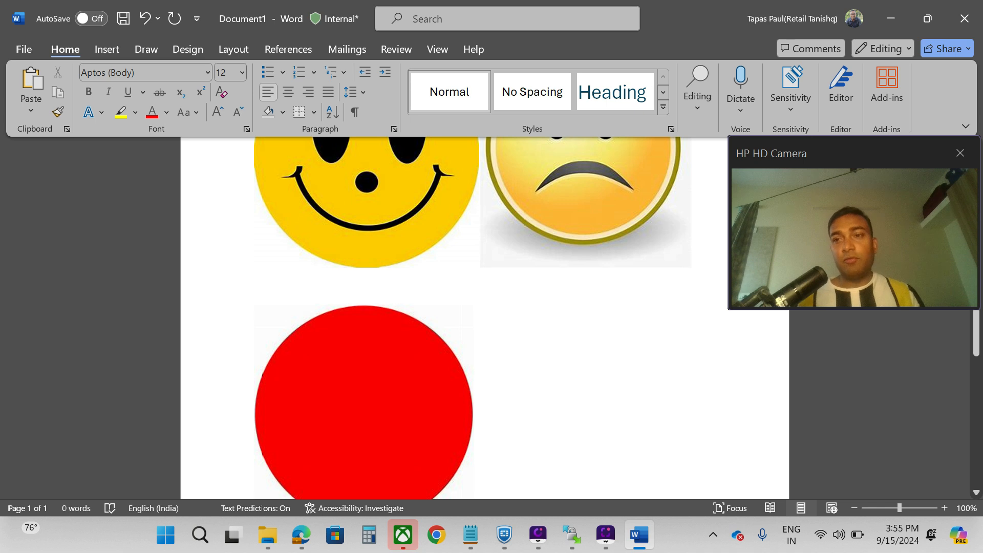
{"action": "scroll", "coordinate": [614, 325], "scroll_direction": "down", "scroll_amount": 3}
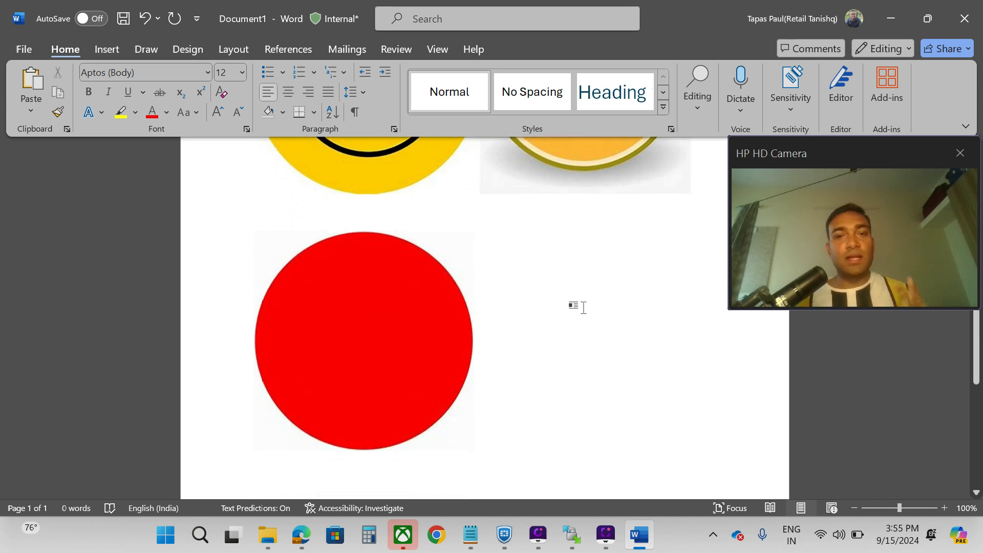
{"action": "scroll", "coordinate": [584, 307], "scroll_direction": "down", "scroll_amount": 2}
{"action": "scroll", "coordinate": [584, 307], "scroll_direction": "up", "scroll_amount": 7}
{"action": "scroll", "coordinate": [582, 310], "scroll_direction": "down", "scroll_amount": 4}
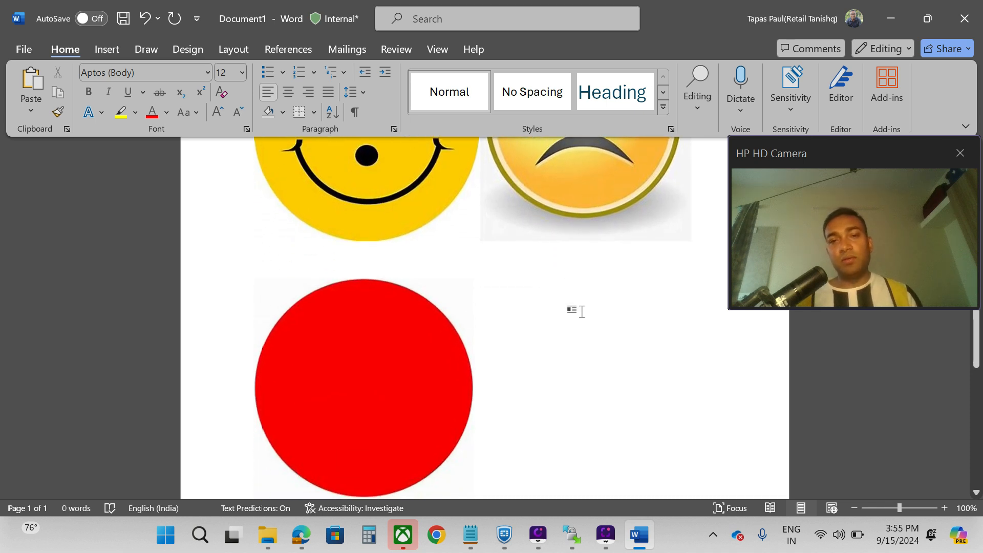
{"action": "scroll", "coordinate": [582, 311], "scroll_direction": "down", "scroll_amount": 5}
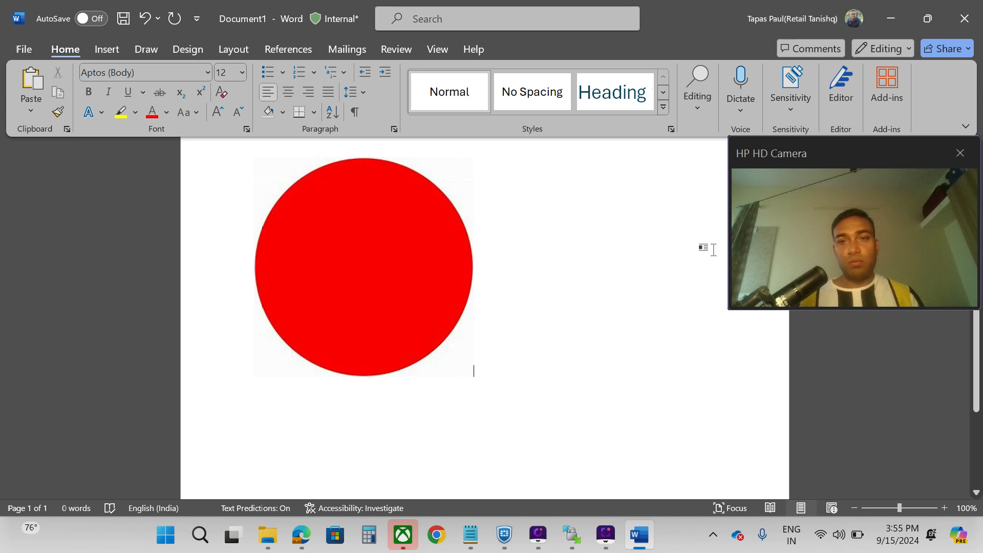
{"action": "scroll", "coordinate": [633, 357], "scroll_direction": "up", "scroll_amount": 6}
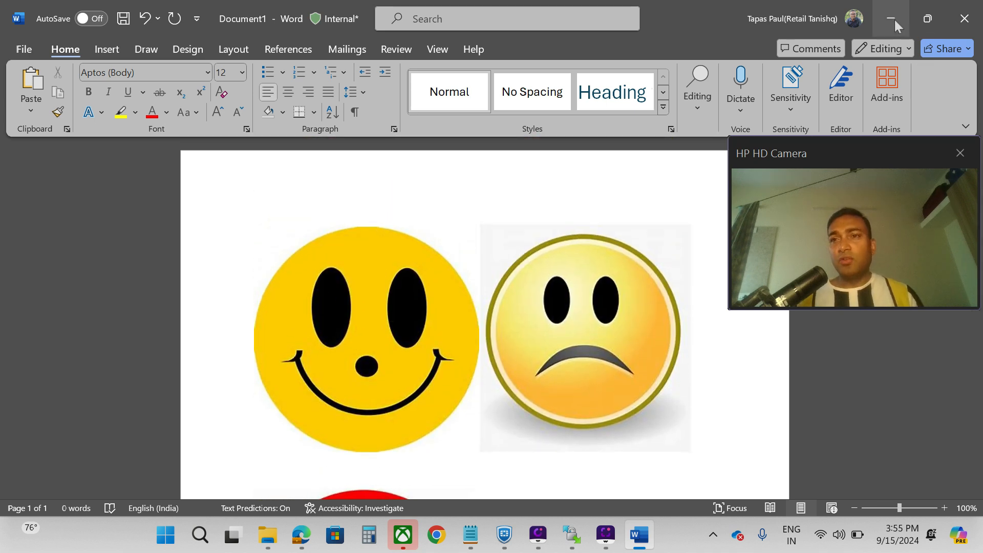
Minimize Word, return to the ChatGPT conversation in Edge and read its learning tips on emotion flashcards and color identification games.
{"action": "left_click", "coordinate": [894, 17]}
{"action": "left_click", "coordinate": [890, 13]}
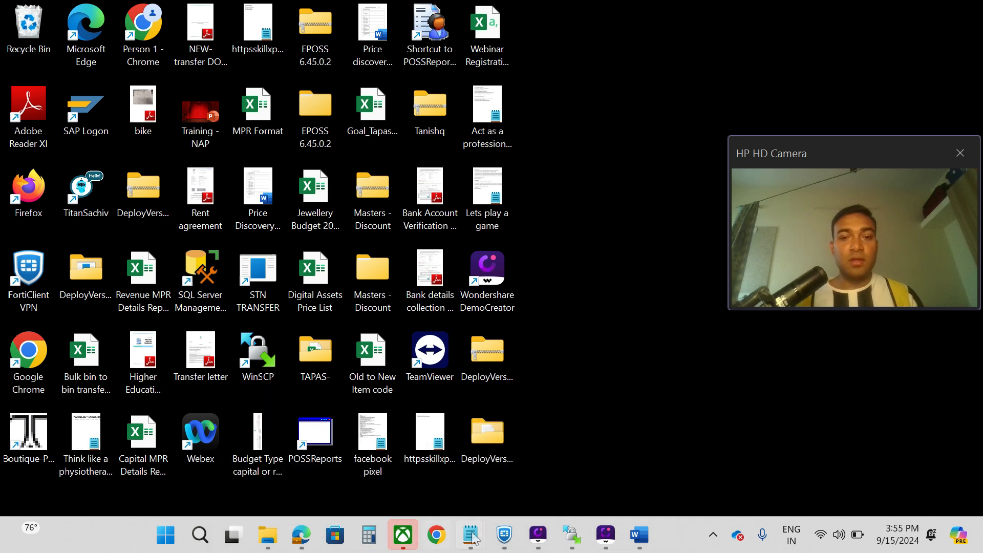
{"action": "left_click", "coordinate": [302, 535]}
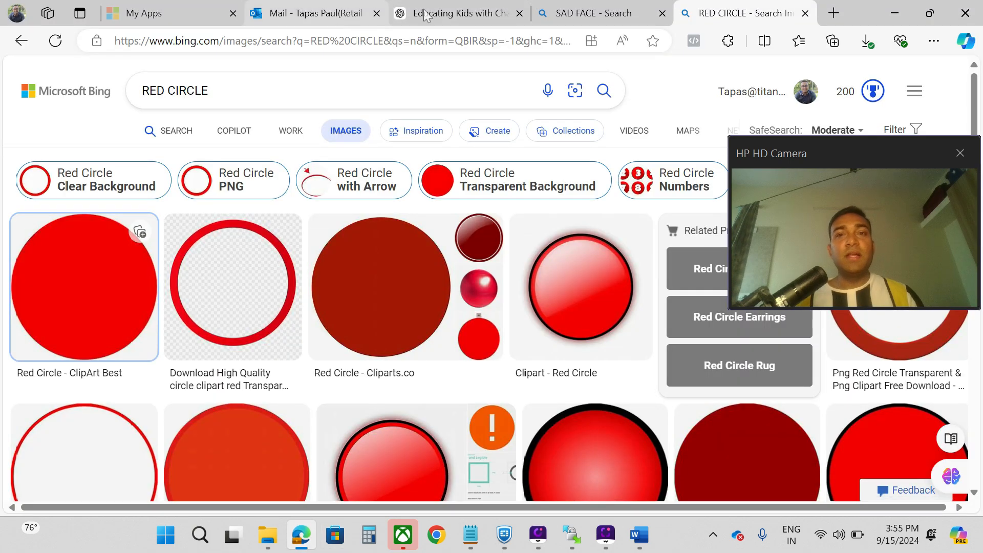
{"action": "left_click", "coordinate": [594, 14]}
{"action": "left_click", "coordinate": [462, 18]}
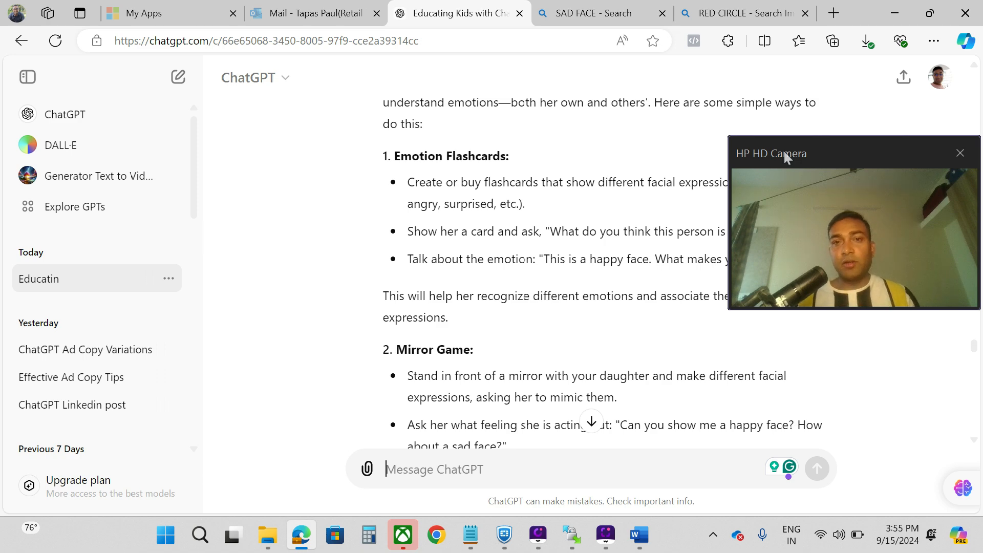
{"action": "scroll", "coordinate": [487, 258], "scroll_direction": "up", "scroll_amount": 3}
{"action": "scroll", "coordinate": [487, 258], "scroll_direction": "down", "scroll_amount": 15}
{"action": "scroll", "coordinate": [486, 258], "scroll_direction": "up", "scroll_amount": 2}
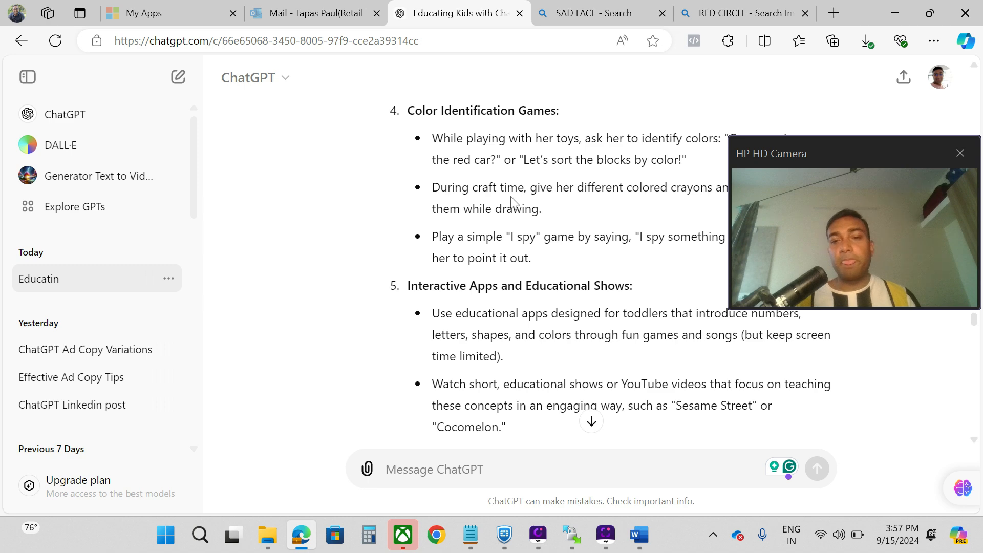
{"action": "left_click", "coordinate": [612, 543]}
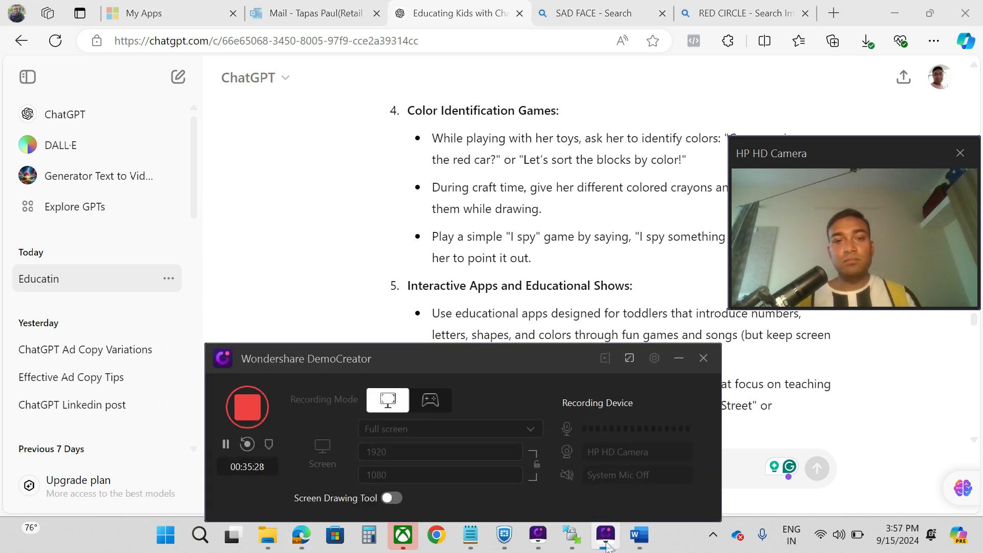